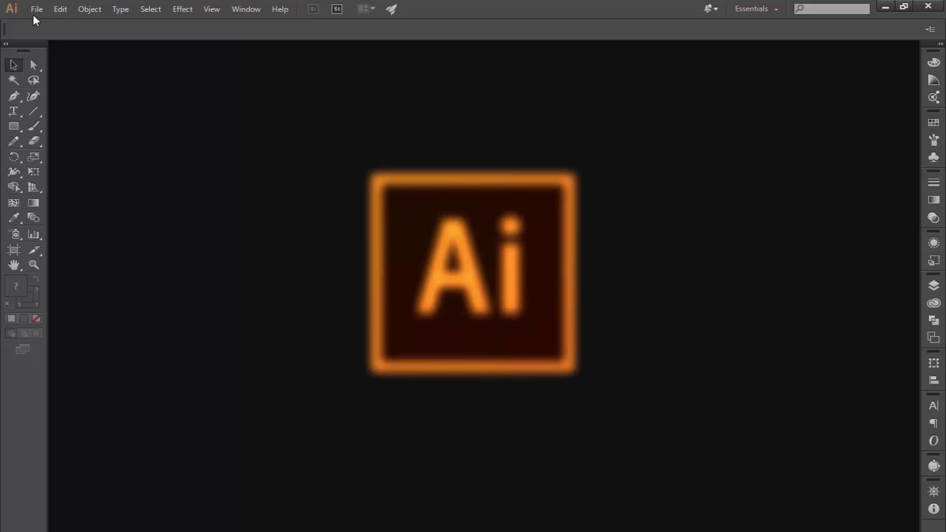
# Step: Create a new document named Food in pixels, 1920 × 1080
pyautogui.click(36, 9)
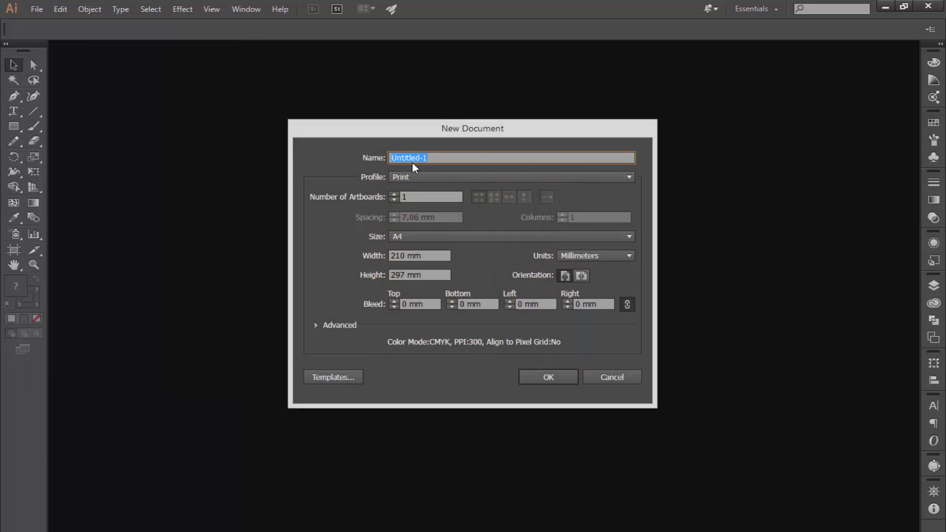
pyautogui.write('Food')
pyautogui.click(574, 257)
pyautogui.click(581, 337)
pyautogui.moveTo(419, 256); pyautogui.dragTo(365, 257)
pyautogui.write('1')
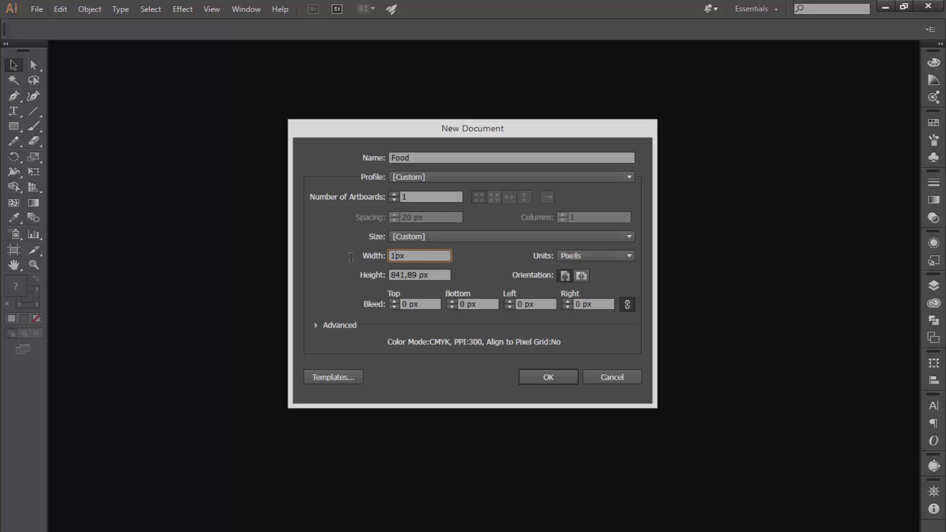
pyautogui.write('920')
pyautogui.moveTo(418, 275); pyautogui.dragTo(371, 276)
pyautogui.write('1080')
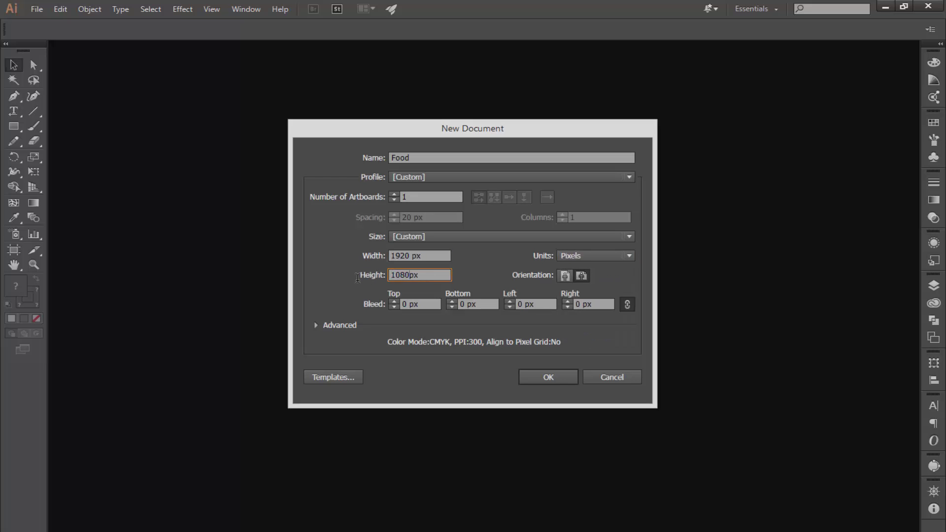
pyautogui.click(537, 373)
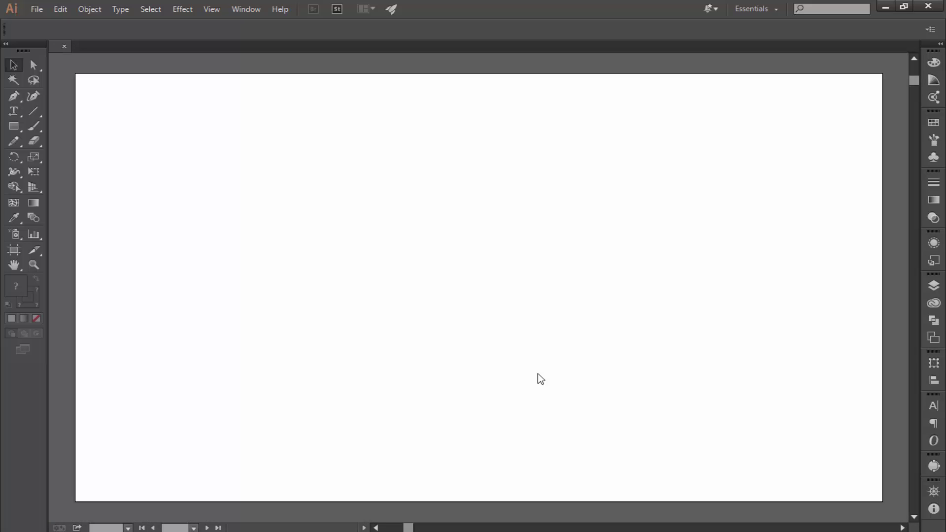
# Step: Draw a rectangle covering the whole artboard with no stroke and #191919 fill
pyautogui.click(932, 292)
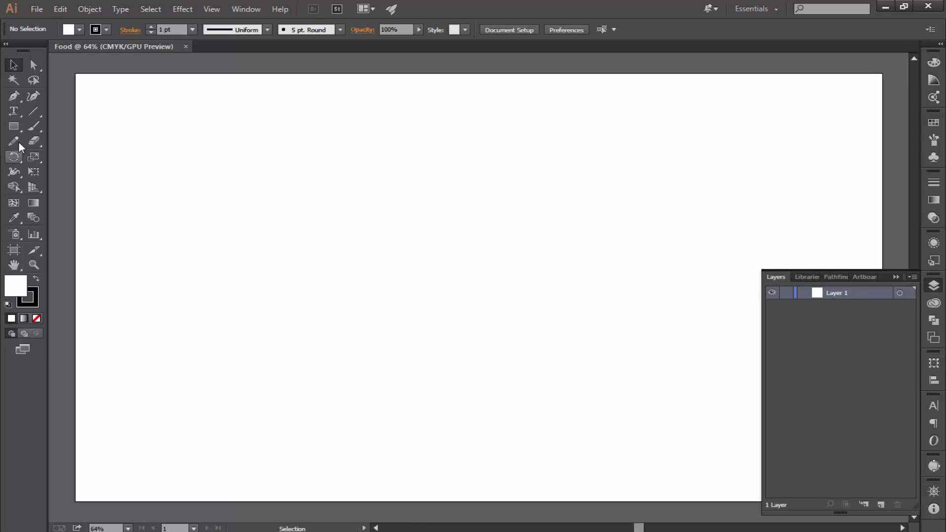
pyautogui.click(13, 126)
pyautogui.hotkey('ctrl', '-')
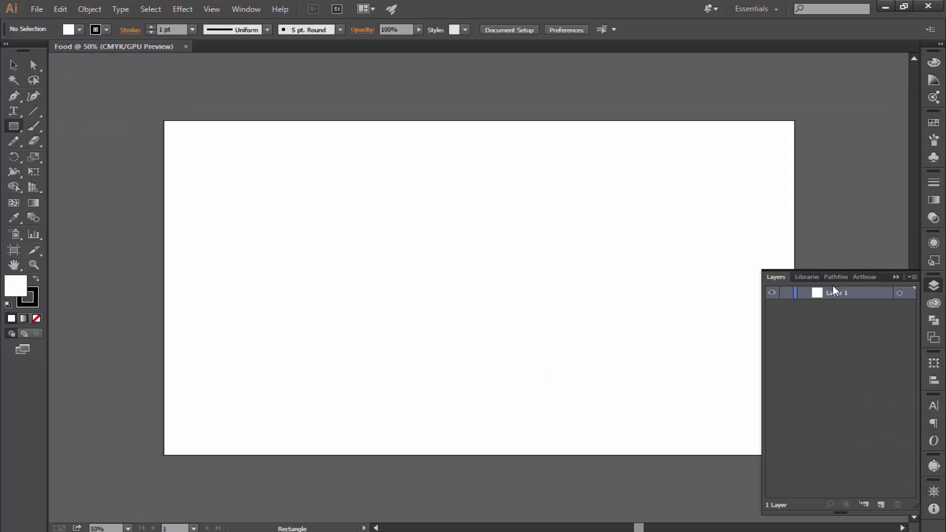
pyautogui.click(896, 277)
pyautogui.moveTo(165, 121); pyautogui.dragTo(794, 455)
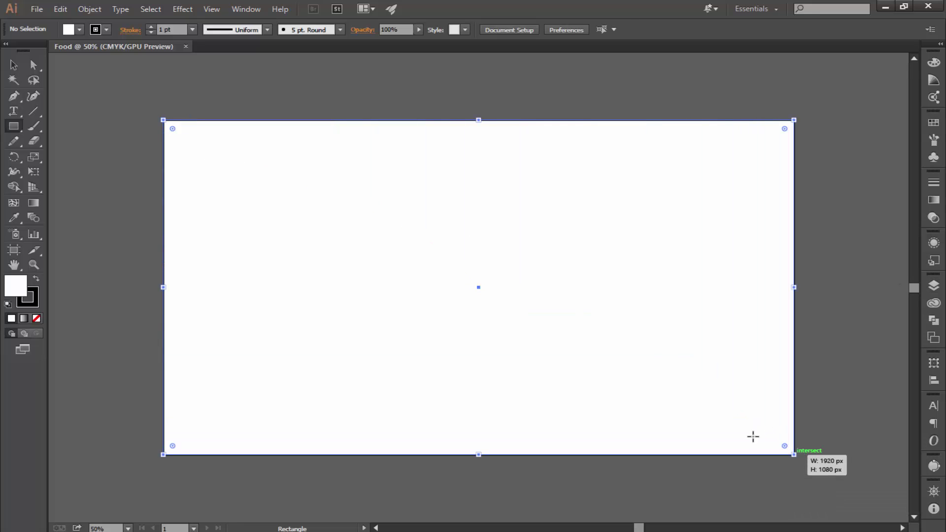
pyautogui.click(37, 319)
pyautogui.doubleClick(15, 286)
pyautogui.write('191919')
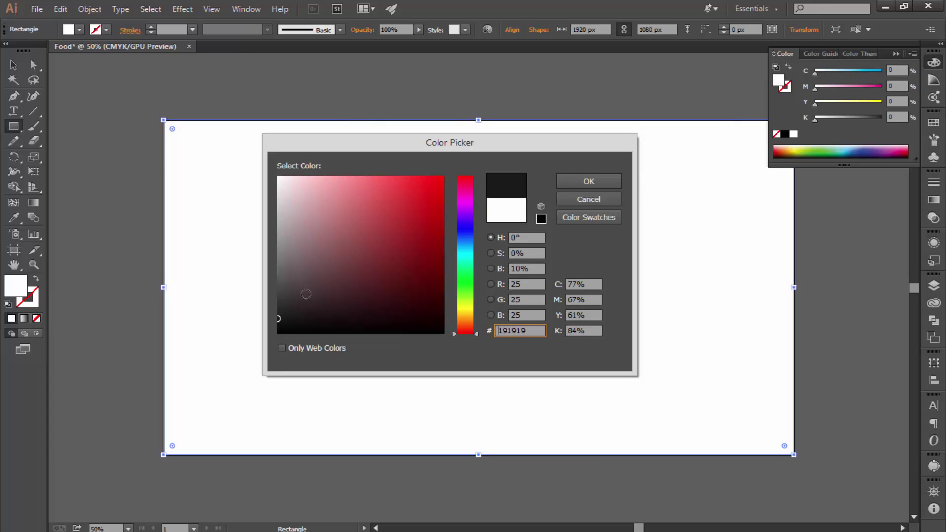
pyautogui.click(589, 181)
# Step: Lock the background layer and add a new layer above it
pyautogui.click(934, 285)
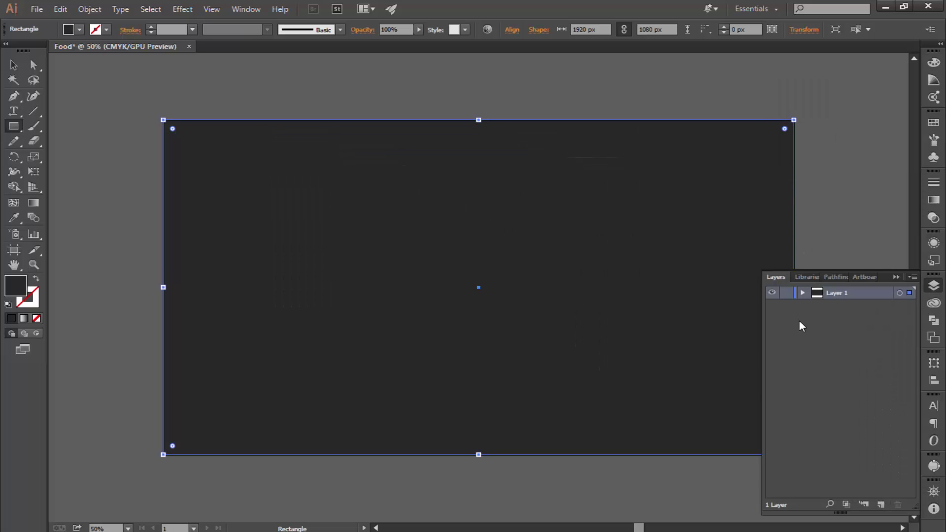
pyautogui.click(786, 293)
pyautogui.click(880, 504)
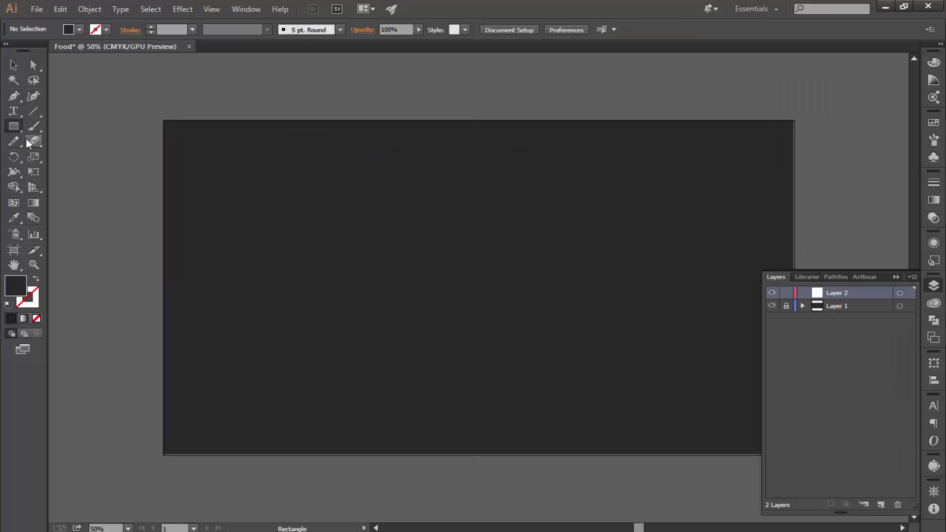
# Step: Draw a tall, roughly 318 × 715 px centred rectangle filled with #474747 grey
pyautogui.hotkey('ctrl', '+')
pyautogui.moveTo(393, 161); pyautogui.dragTo(532, 456)
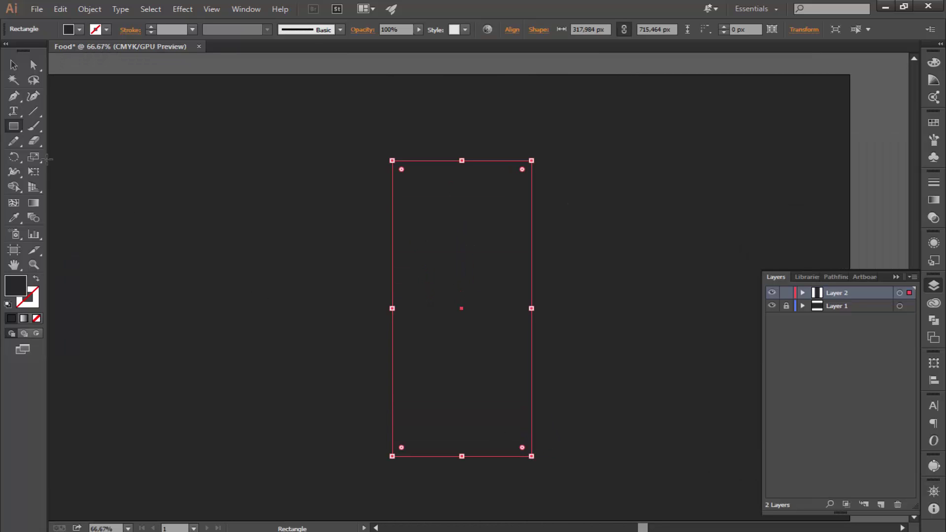
pyautogui.click(33, 64)
pyautogui.hotkey('ctrl', 'shift', 'a')
pyautogui.click(401, 270)
pyautogui.doubleClick(16, 284)
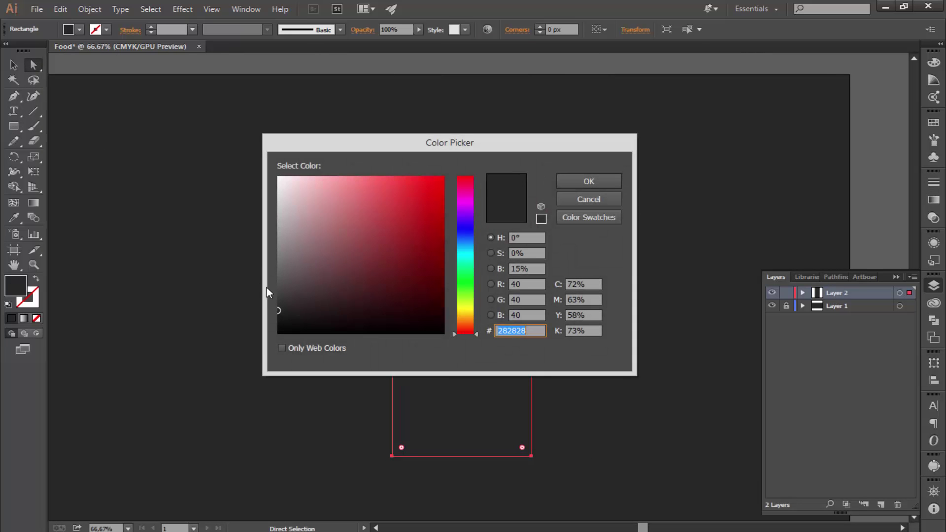
pyautogui.moveTo(278, 310); pyautogui.dragTo(276, 290)
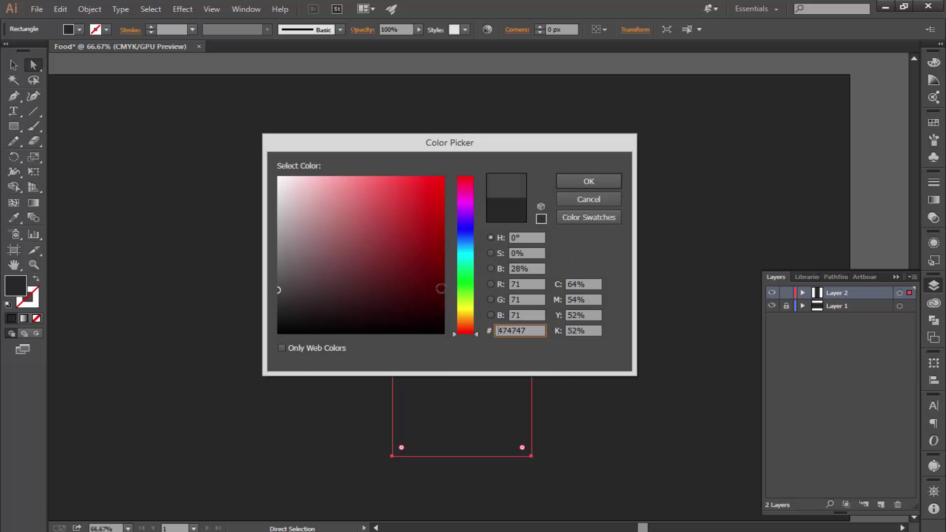
pyautogui.click(568, 181)
pyautogui.press('v')
pyautogui.click(365, 338)
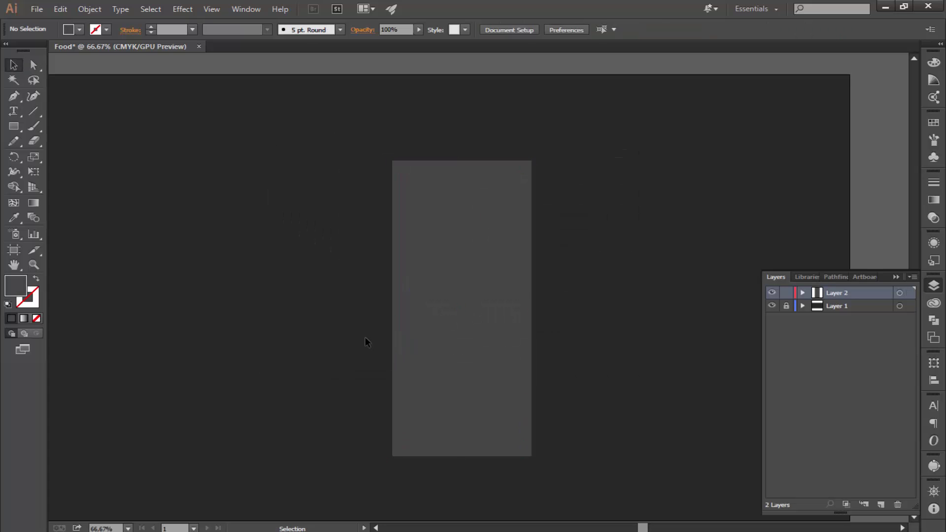
# Step: Try a helper rectangle and a pen path across the tall rectangle, then cancel them
pyautogui.press('m')
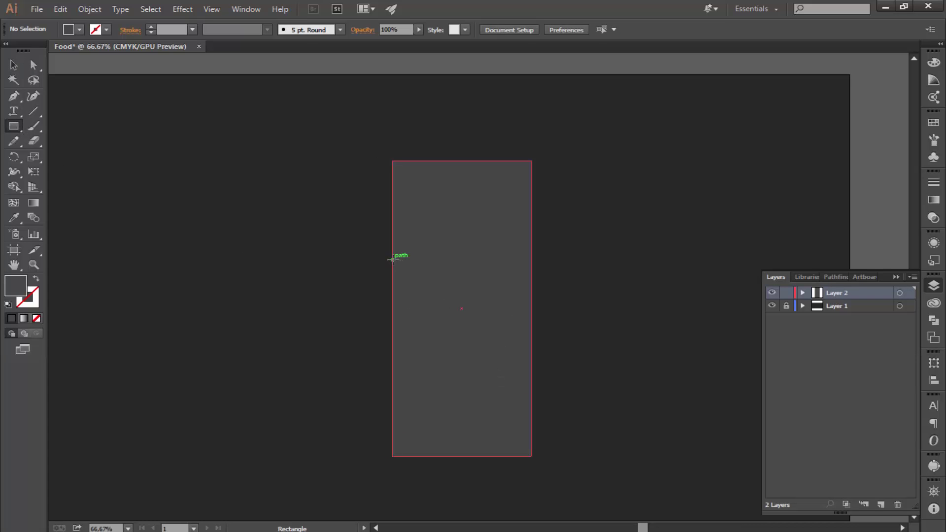
pyautogui.moveTo(393, 260); pyautogui.dragTo(532, 333)
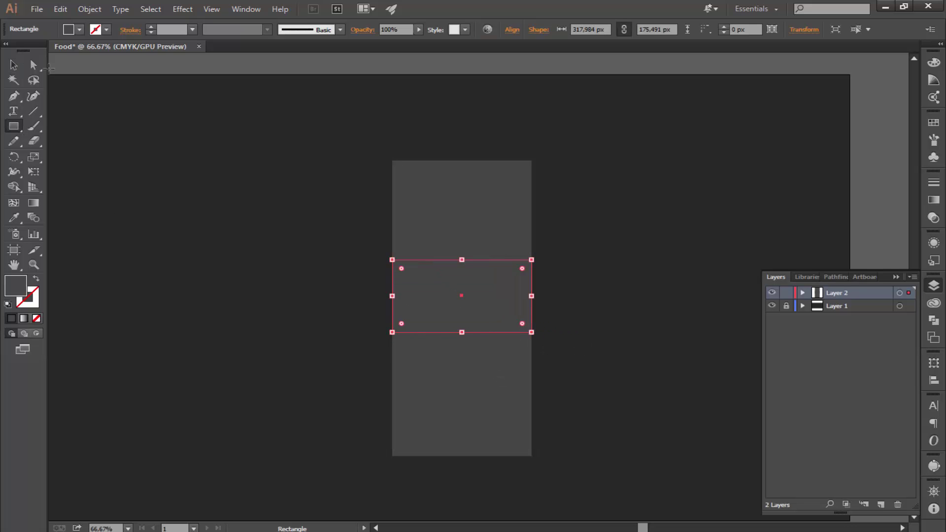
pyautogui.press('v')
pyautogui.press('Delete')
pyautogui.hotkey('ctrl', 'a')
pyautogui.press('p')
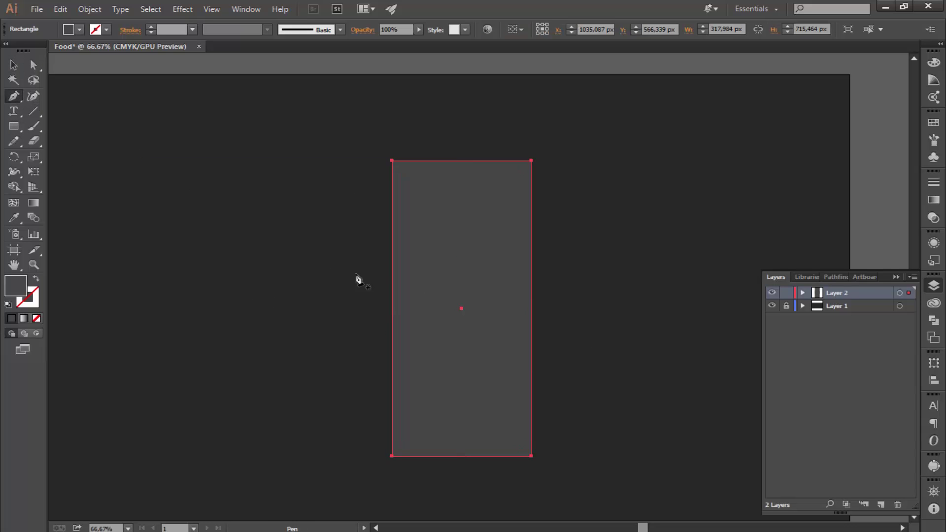
pyautogui.click(392, 260)
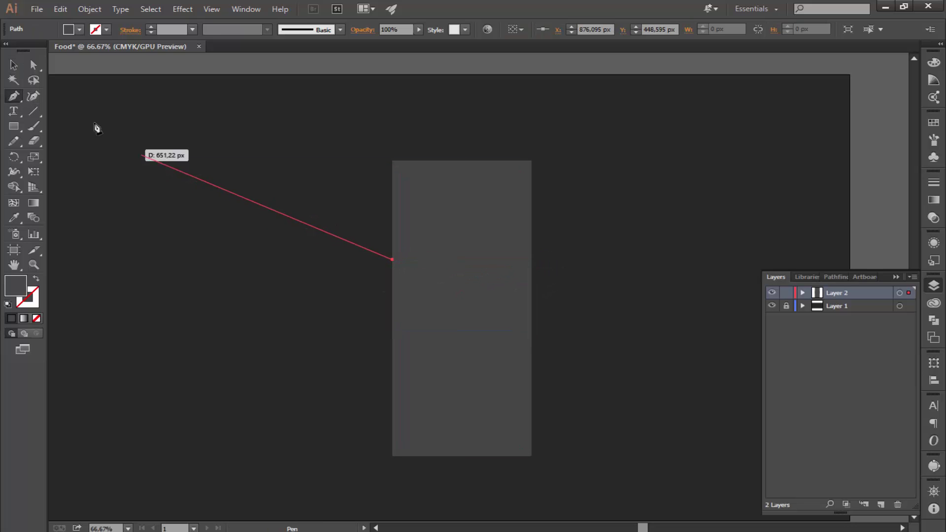
pyautogui.press('v')
pyautogui.hotkey('ctrl', 'z')
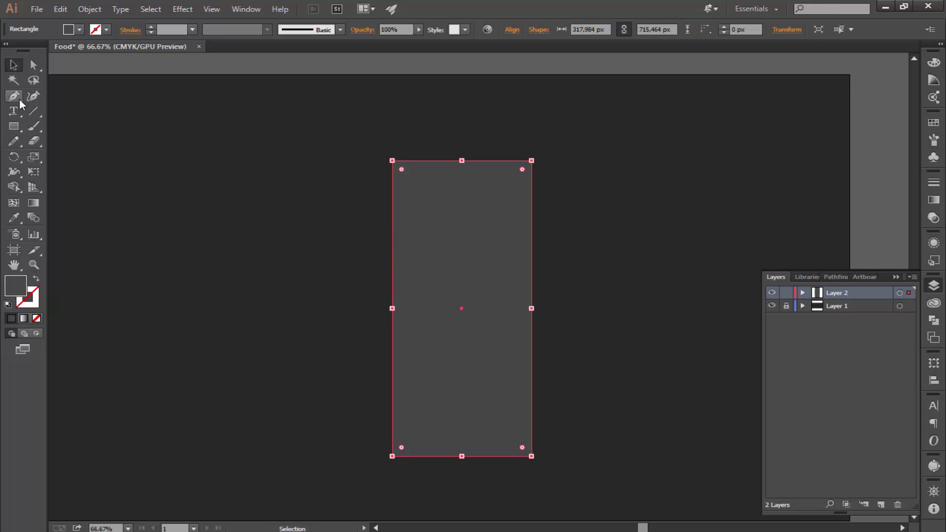
# Step: Add anchor points partway down the left and right edges of the tall rectangle
pyautogui.moveTo(19, 98); pyautogui.dragTo(57, 111)
pyautogui.click(392, 260)
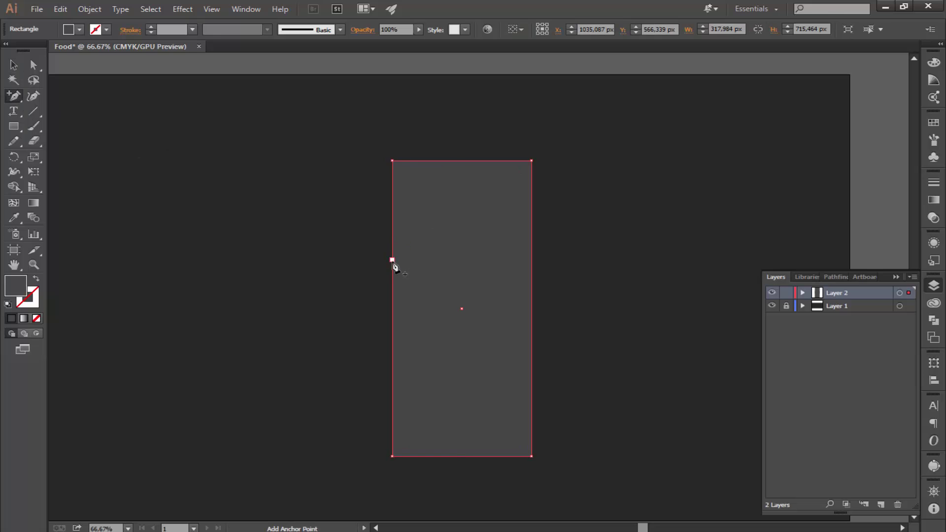
pyautogui.click(532, 259)
pyautogui.click(531, 332)
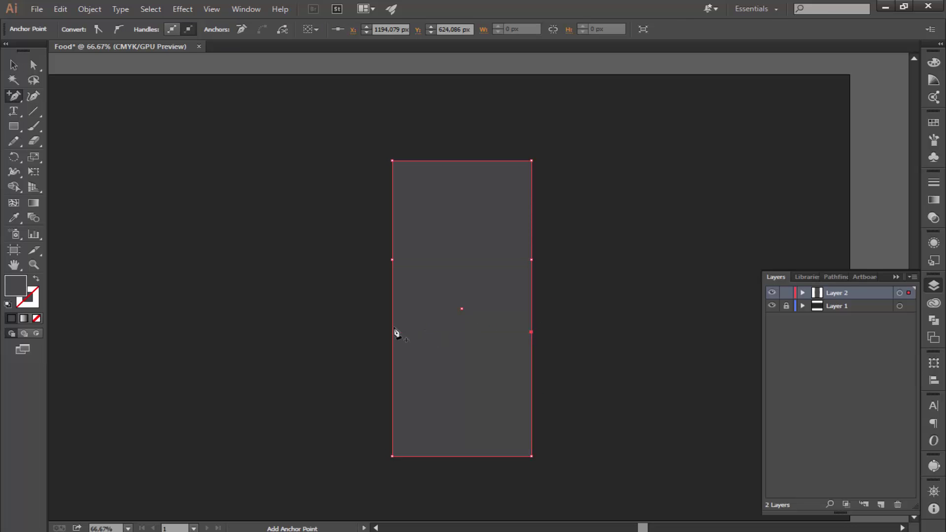
pyautogui.press('v')
# Step: Delete the stray small rectangle and select the upper left-edge anchor
pyautogui.click(355, 293)
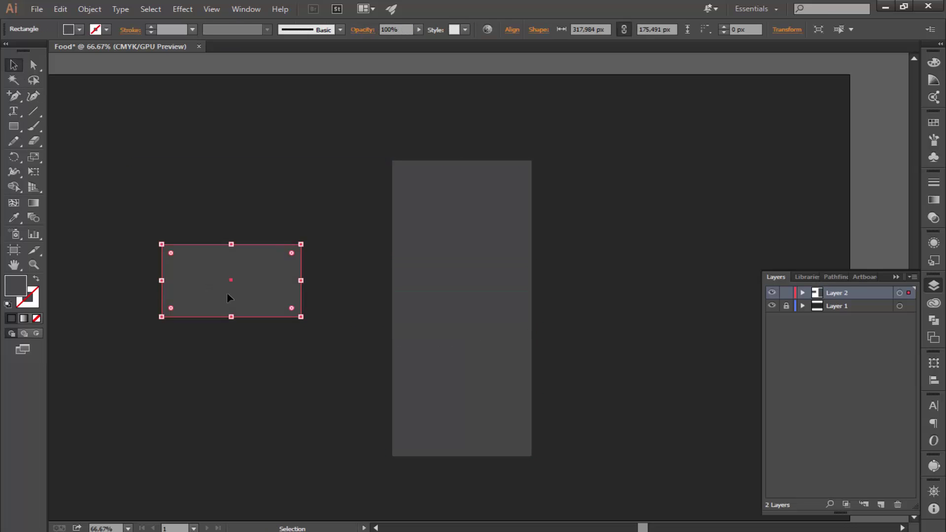
pyautogui.click(414, 291)
pyautogui.click(270, 280)
pyautogui.press('Delete')
pyautogui.click(401, 280)
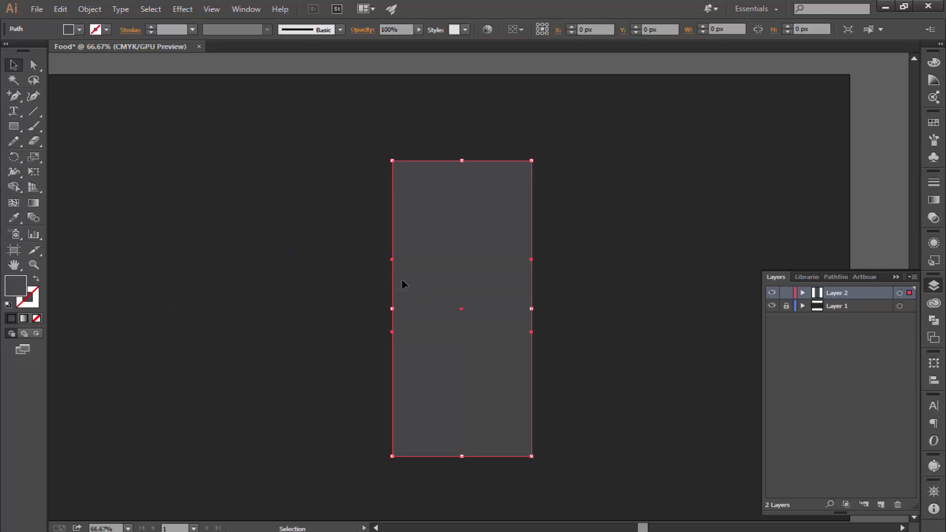
pyautogui.click(386, 265)
pyautogui.click(33, 64)
pyautogui.click(404, 270)
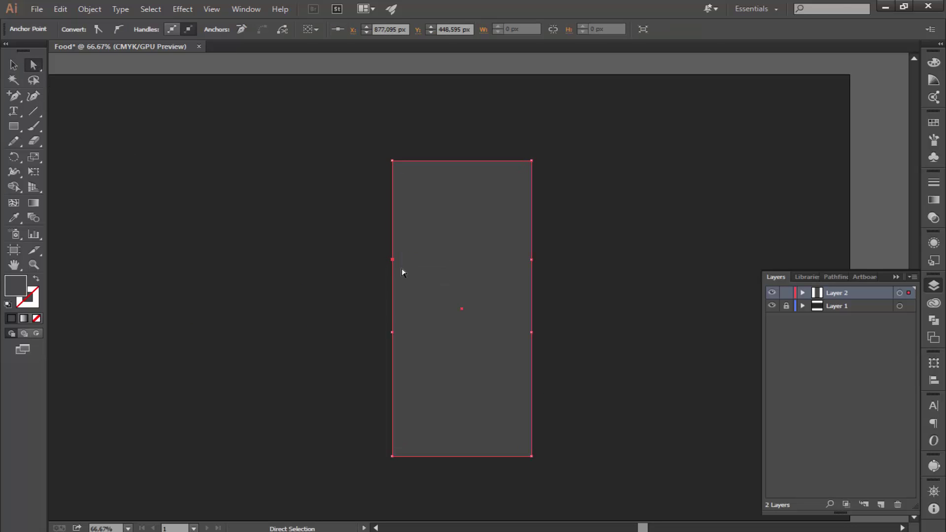
# Step: Nudge the side anchors and both top corners inward to taper the rectangle into a bottle
pyautogui.press('Right')
pyautogui.press('Right')
pyautogui.press('Right')
pyautogui.press('Right')
pyautogui.press('Right')
pyautogui.press('Right')
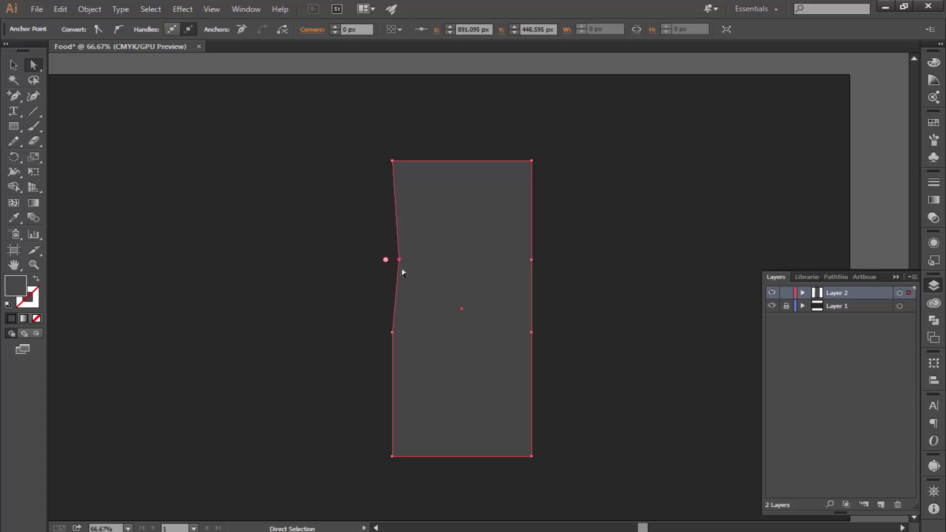
pyautogui.click(531, 260)
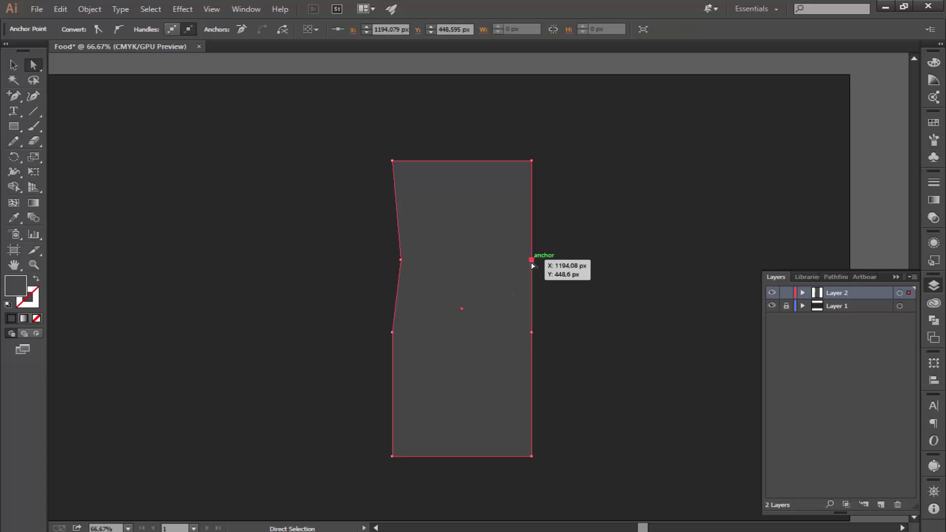
pyautogui.press('Left')
pyautogui.press('Left')
pyautogui.press('Left')
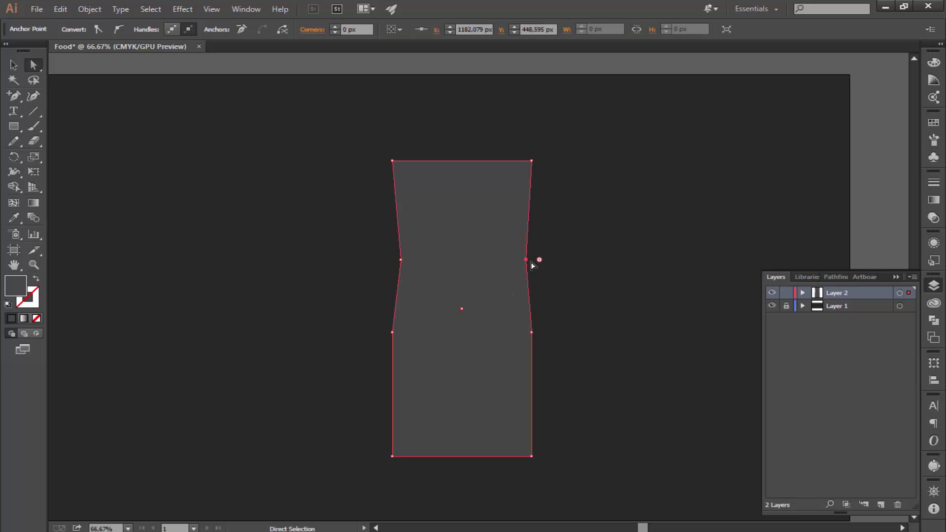
pyautogui.moveTo(534, 160); pyautogui.dragTo(533, 160)
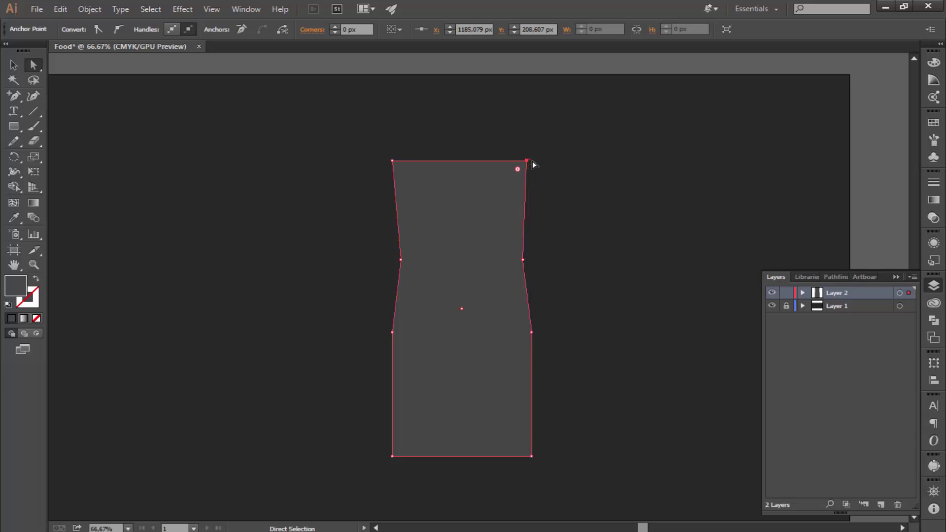
pyautogui.press('Left')
pyautogui.press('Left')
pyautogui.press('Left')
pyautogui.press('Left')
pyautogui.press('Left')
pyautogui.press('Left')
pyautogui.press('Left')
pyautogui.press('Left')
pyautogui.press('Left')
pyautogui.press('Left')
pyautogui.press('Left')
pyautogui.press('Left')
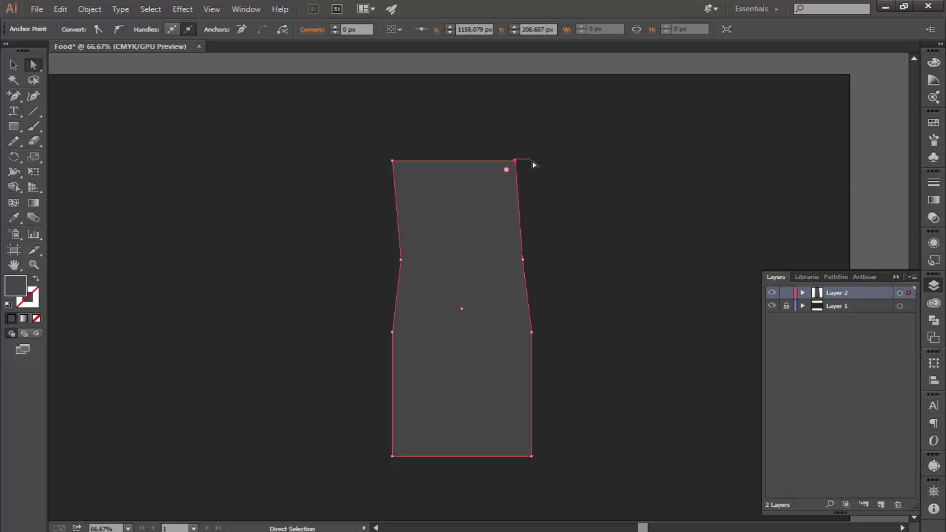
pyautogui.press('Left')
pyautogui.press('Left')
pyautogui.press('Left')
pyautogui.click(392, 161)
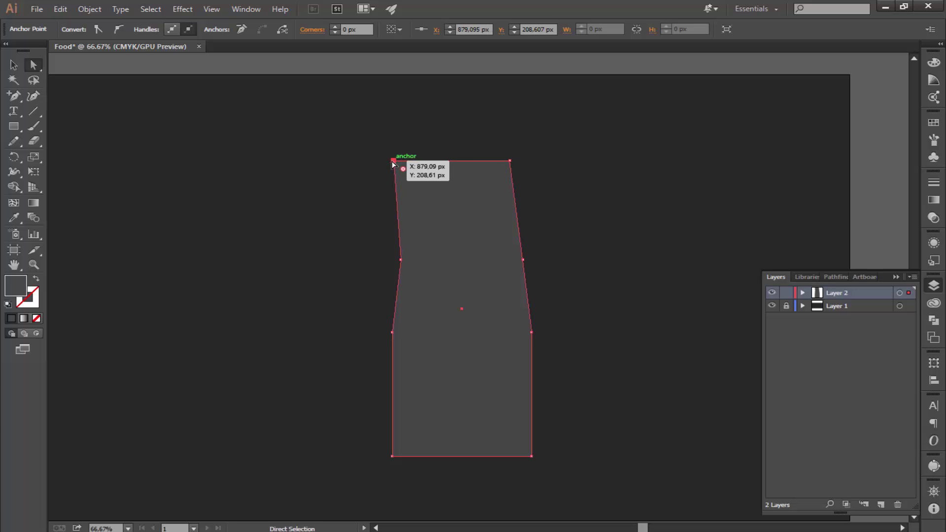
pyautogui.press('Right')
pyautogui.press('Right')
pyautogui.press('Right')
pyautogui.press('Right')
pyautogui.press('Right')
pyautogui.press('Right')
pyautogui.press('Right')
pyautogui.press('Right')
pyautogui.press('Right')
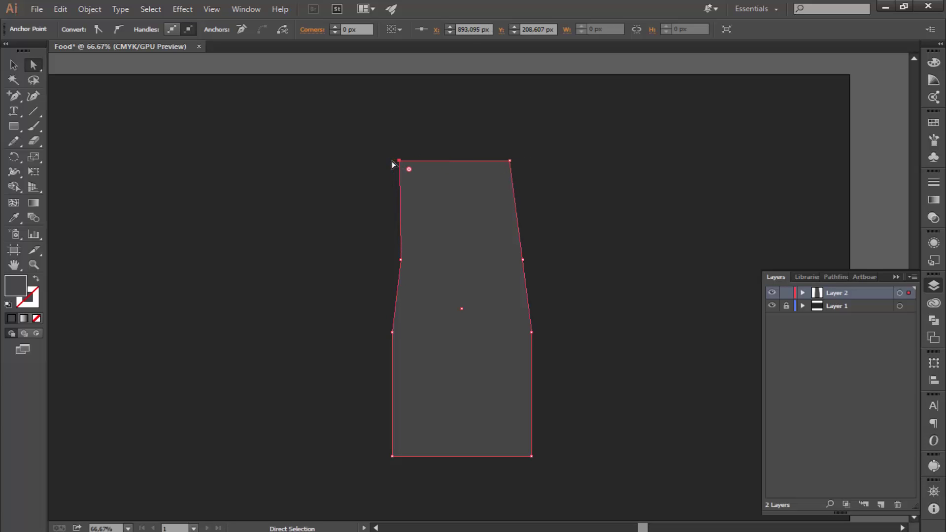
pyautogui.press('Right')
pyautogui.press('Right')
pyautogui.press('Right')
pyautogui.press('Right')
pyautogui.press('Right')
pyautogui.press('Right')
pyautogui.press('Right')
pyautogui.press('Right')
pyautogui.press('Right')
pyautogui.press('Right')
pyautogui.press('Right')
pyautogui.press('Right')
pyautogui.press('Right')
pyautogui.press('Right')
pyautogui.press('Right')
pyautogui.press('Right')
pyautogui.press('Right')
pyautogui.press('Right')
pyautogui.press('Right')
pyautogui.press('Right')
pyautogui.press('Right')
pyautogui.press('Right')
pyautogui.press('Right')
pyautogui.press('Right')
pyautogui.press('Right')
pyautogui.press('Right')
pyautogui.press('Right')
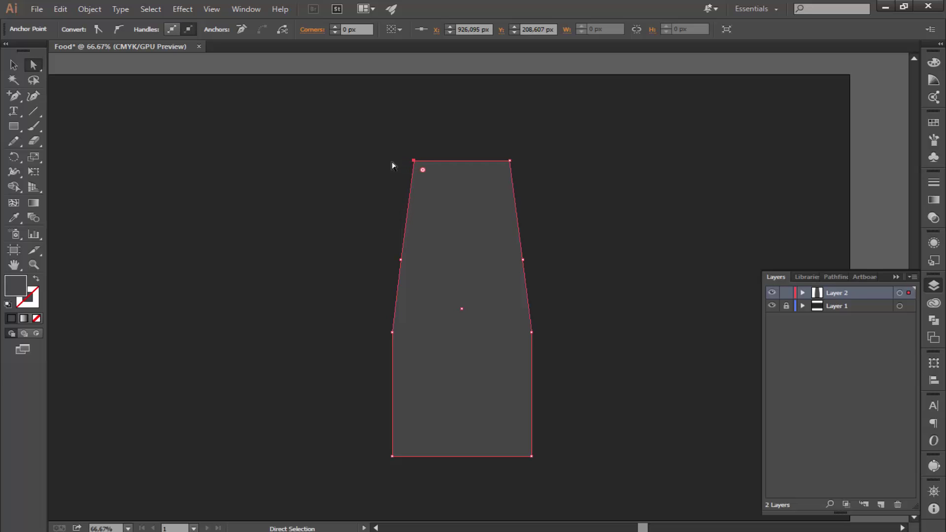
pyautogui.click(327, 246)
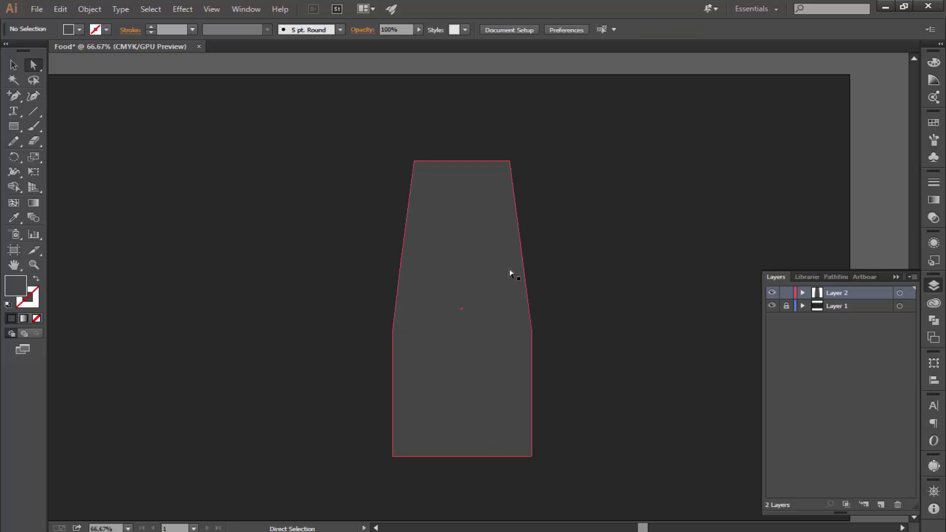
pyautogui.click(14, 96)
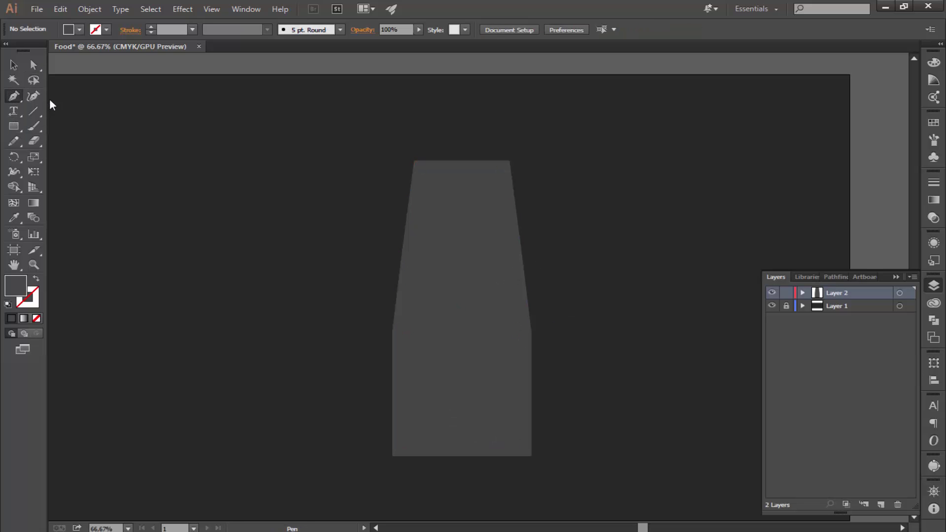
# Step: Draw a closed four-point band between the bottle's middle side anchors
pyautogui.click(401, 260)
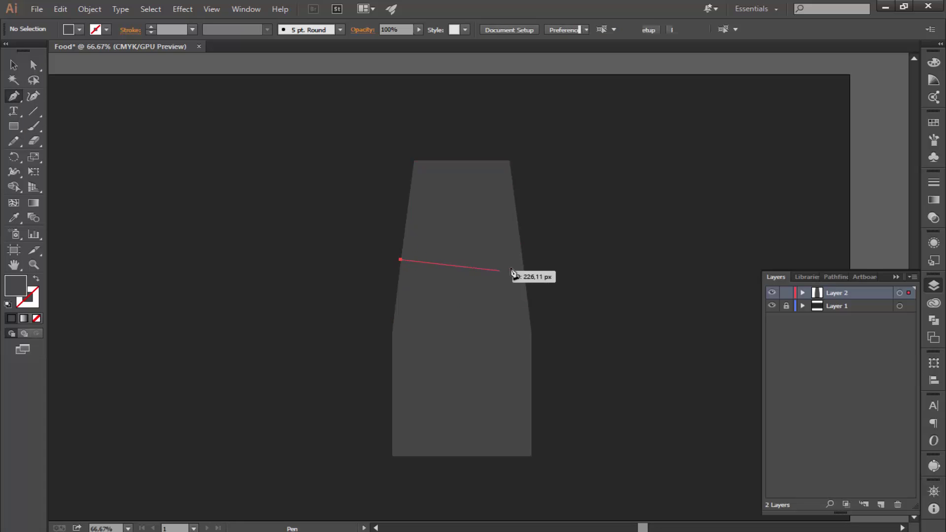
pyautogui.click(523, 259)
pyautogui.click(532, 332)
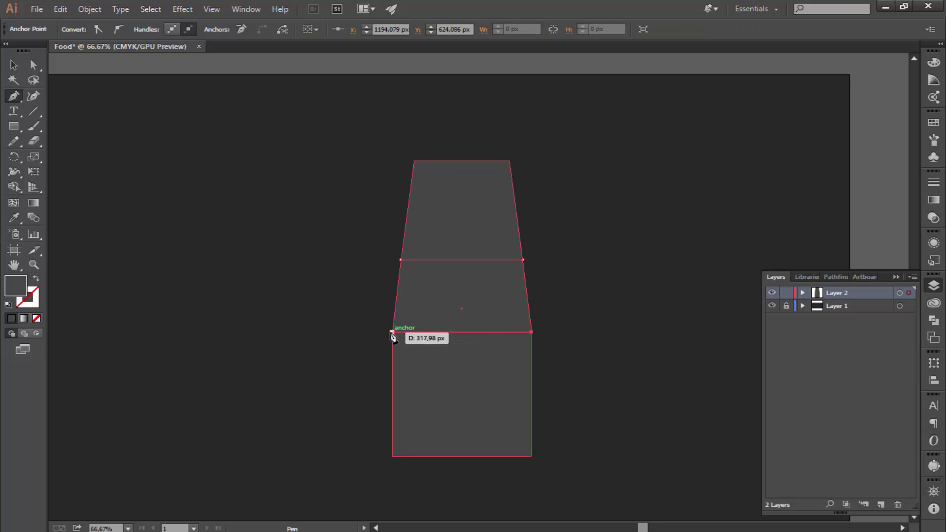
pyautogui.click(392, 332)
pyautogui.click(401, 259)
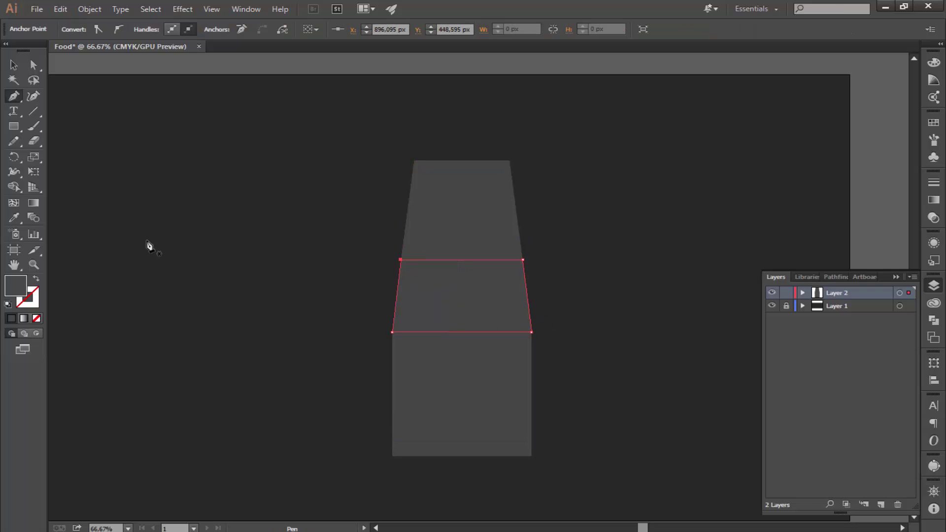
# Step: Fill the band with red #FF4A4A
pyautogui.click(14, 65)
pyautogui.click(473, 296)
pyautogui.doubleClick(17, 291)
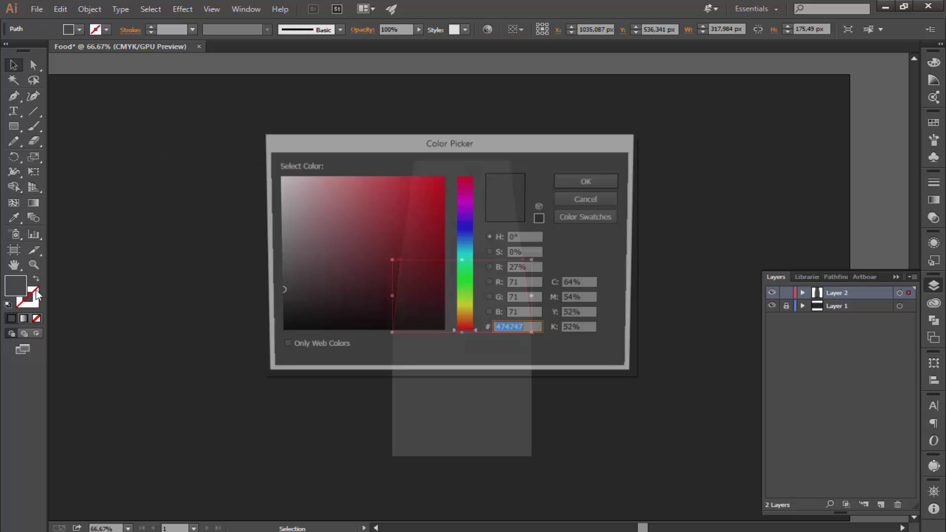
pyautogui.write('FF4A4A')
pyautogui.click(587, 182)
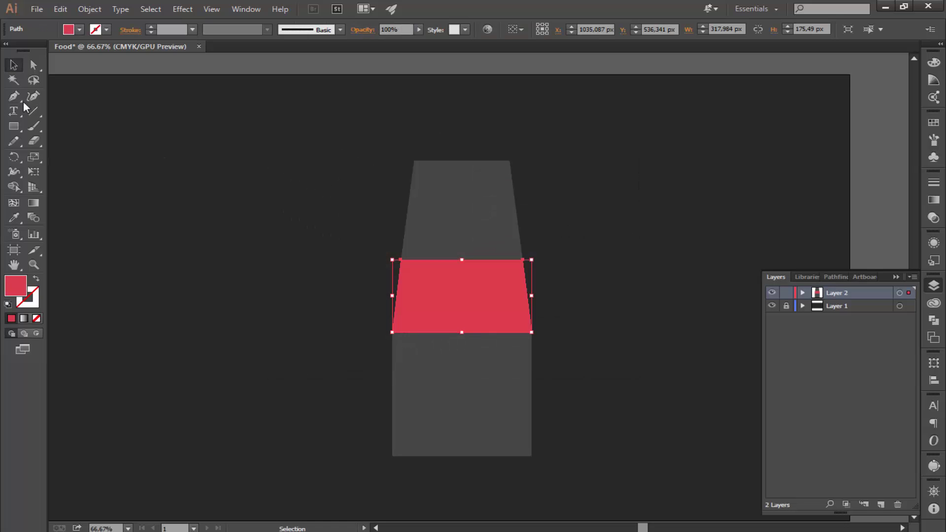
pyautogui.click(268, 270)
pyautogui.click(487, 429)
# Step: Nudge the neck's top-right and top-left corners inward with the arrow keys
pyautogui.hotkey('ctrl', 'shift', 'a')
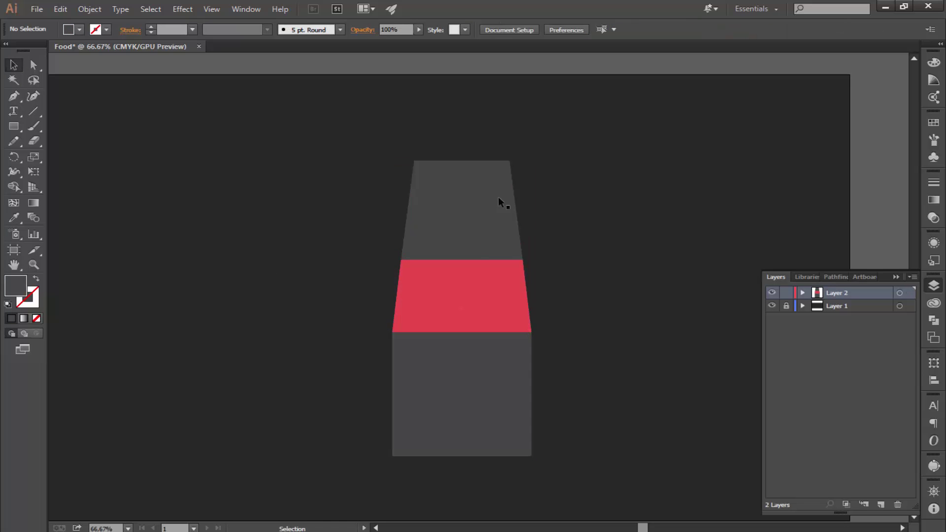
pyautogui.click(34, 64)
pyautogui.click(509, 161)
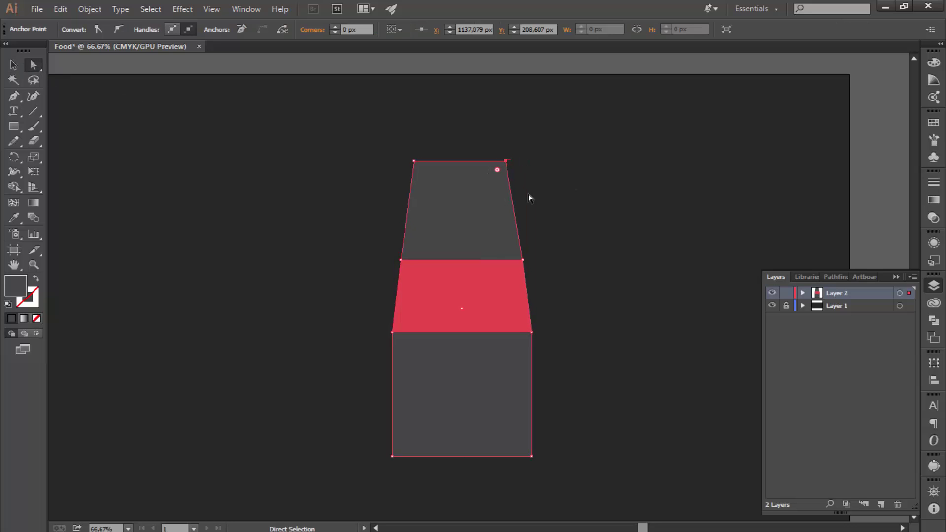
pyautogui.press('Left')
pyautogui.press('Left')
pyautogui.press('Left')
pyautogui.press('Left')
pyautogui.press('Left')
pyautogui.press('Left')
pyautogui.press('Left')
pyautogui.press('Left')
pyautogui.press('Left')
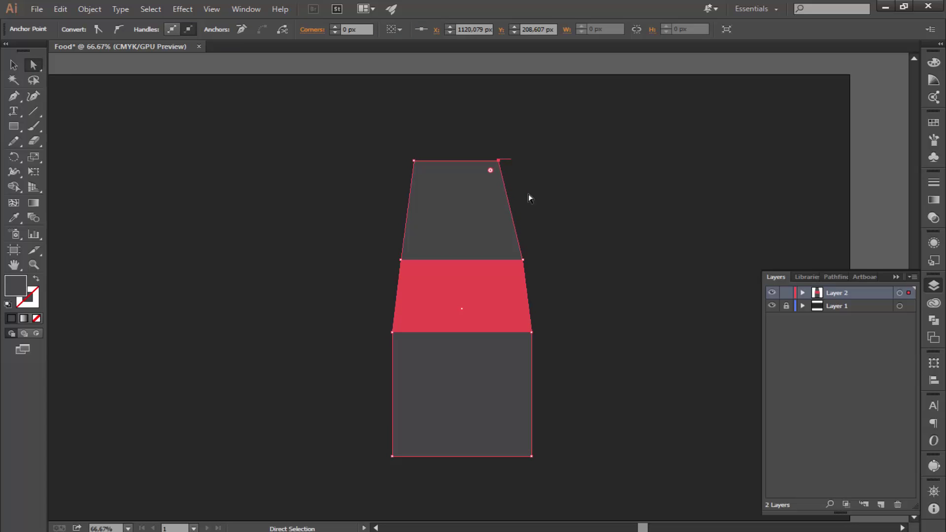
pyautogui.press('Left')
pyautogui.press('Left')
pyautogui.press('Left')
pyautogui.press('Left')
pyautogui.press('Left')
pyautogui.press('Left')
pyautogui.hotkey('ctrl', 'shift', 'a')
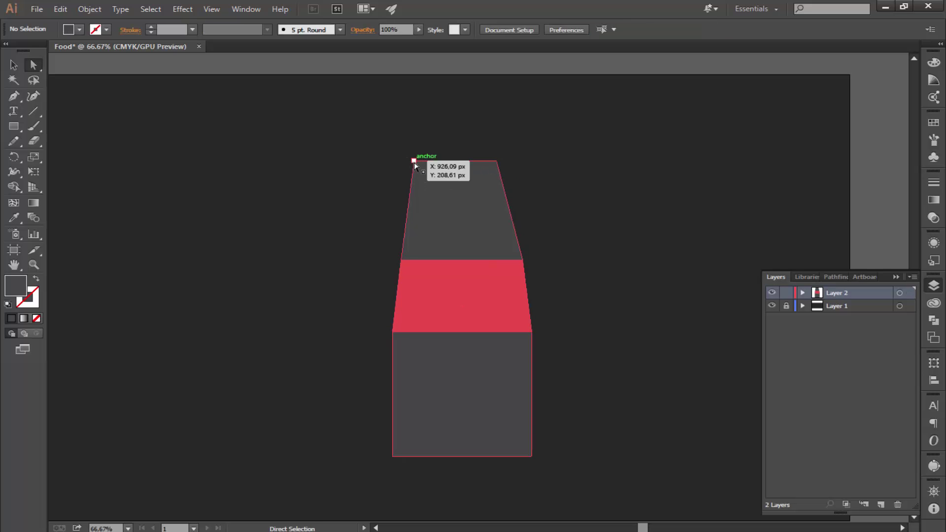
pyautogui.click(414, 161)
pyautogui.press('Right')
pyautogui.press('Right')
pyautogui.press('Right')
pyautogui.press('Right')
pyautogui.press('Right')
pyautogui.press('Right')
pyautogui.press('Right')
pyautogui.press('Right')
pyautogui.press('Right')
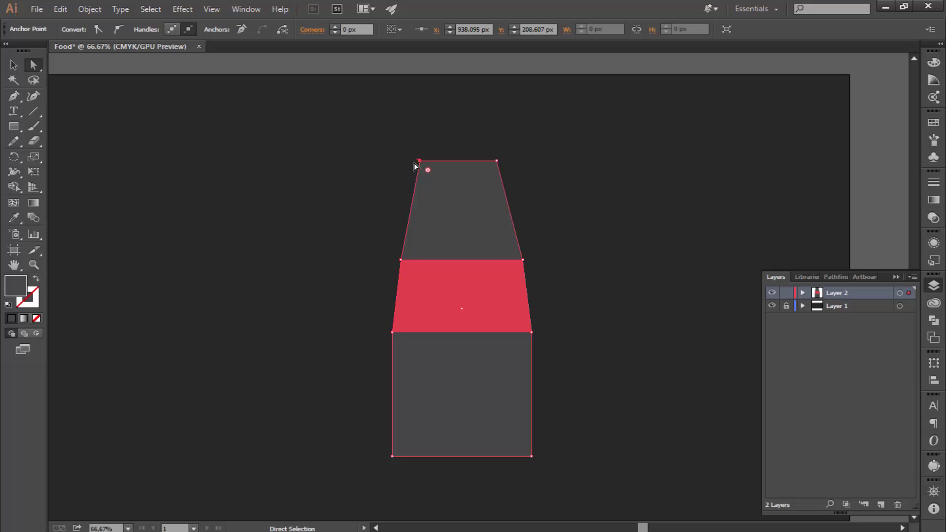
pyautogui.press('Right')
pyautogui.press('Right')
pyautogui.hotkey('ctrl', 'shift', 'a')
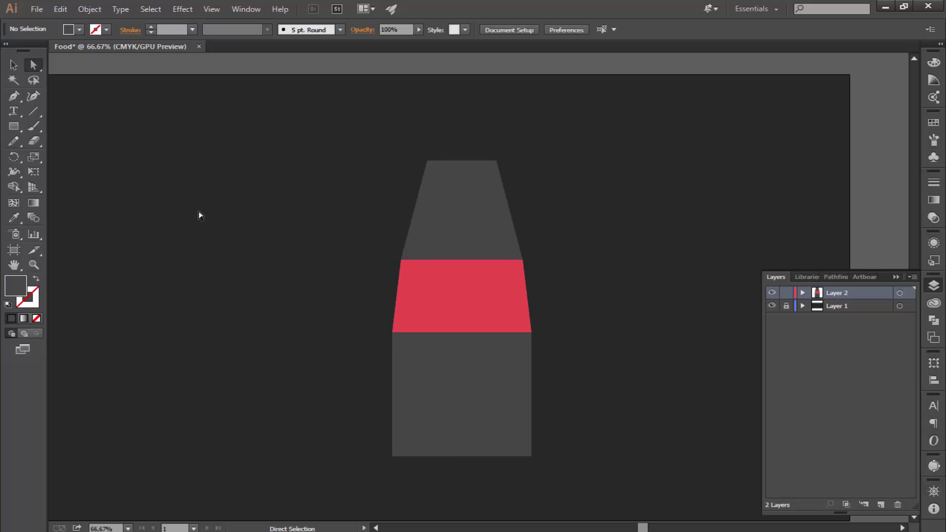
# Step: Draw a 357 × 105 px rounded rectangle across the bottle base with fully rounded 52.5 px corners
pyautogui.moveTo(13, 126); pyautogui.dragTo(49, 139)
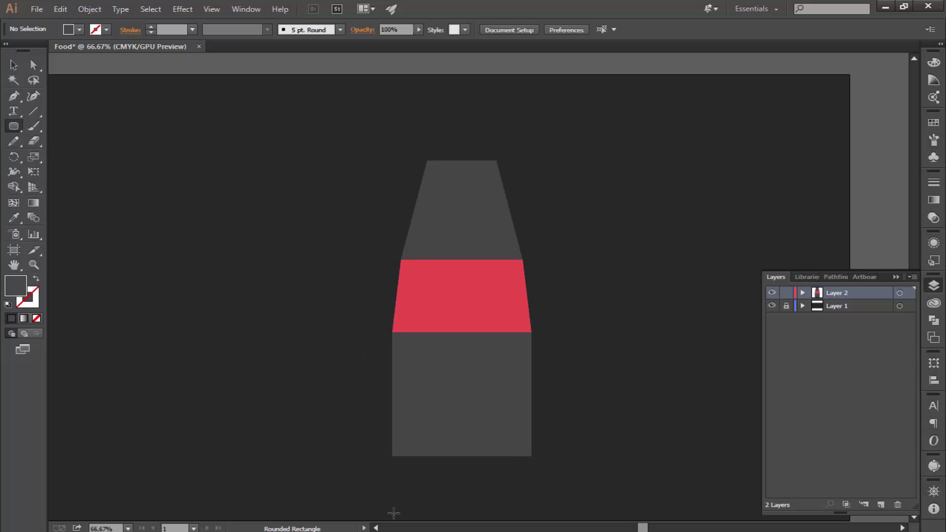
pyautogui.moveTo(360, 450)
pyautogui.mouseDown()
pyautogui.moveTo(551, 488)
pyautogui.moveTo(452, 469)
pyautogui.moveTo(538, 472)
pyautogui.mouseUp()
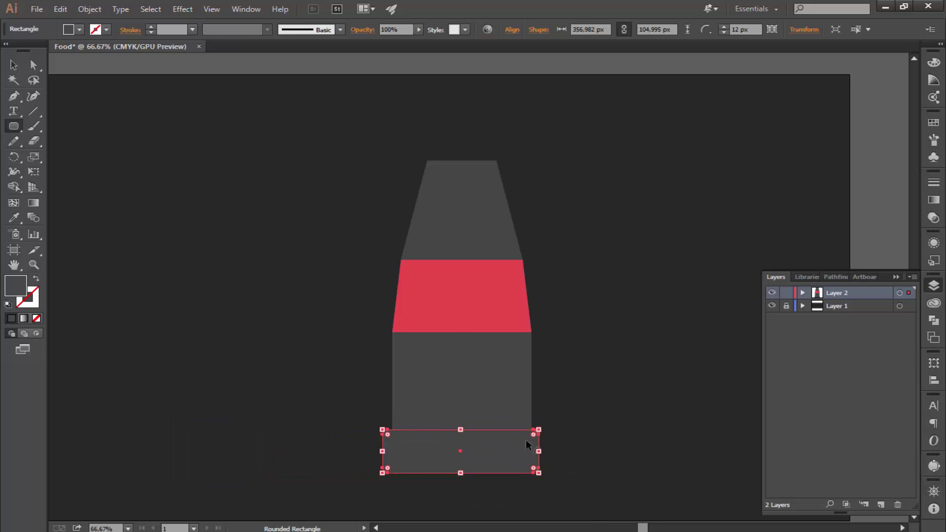
pyautogui.press('v')
pyautogui.moveTo(533, 436); pyautogui.dragTo(458, 466)
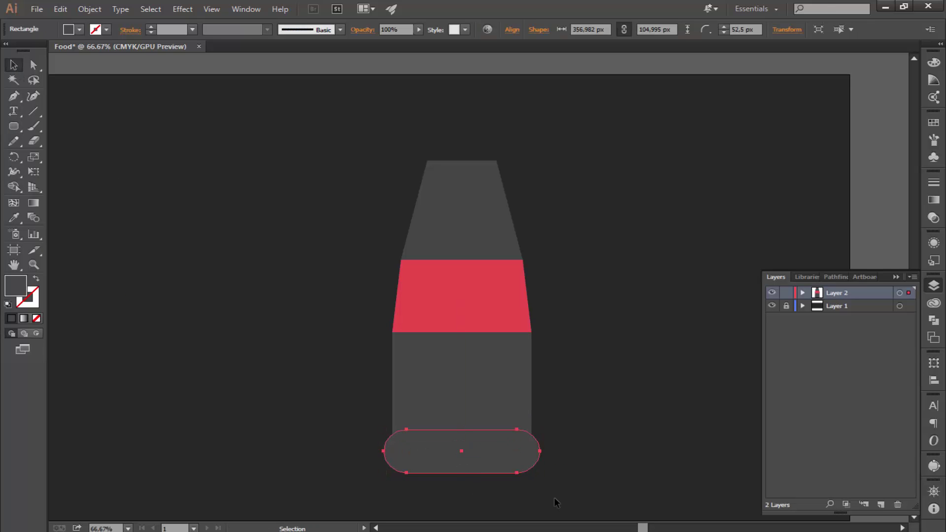
# Step: Marquee-select all the bottle shapes and group them
pyautogui.click(518, 390)
pyautogui.rightClick(454, 262)
pyautogui.moveTo(586, 146)
pyautogui.mouseDown()
pyautogui.moveTo(506, 377)
pyautogui.moveTo(360, 503)
pyautogui.mouseUp()
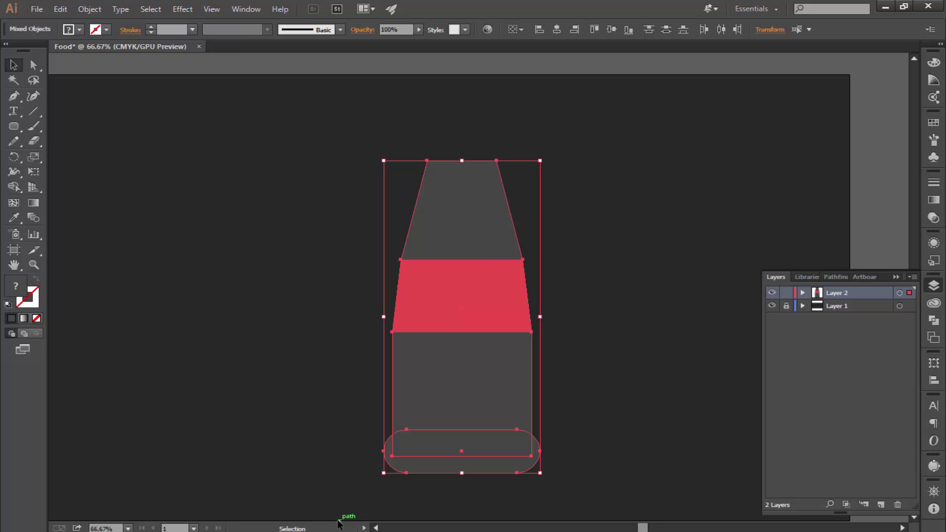
pyautogui.click(566, 194)
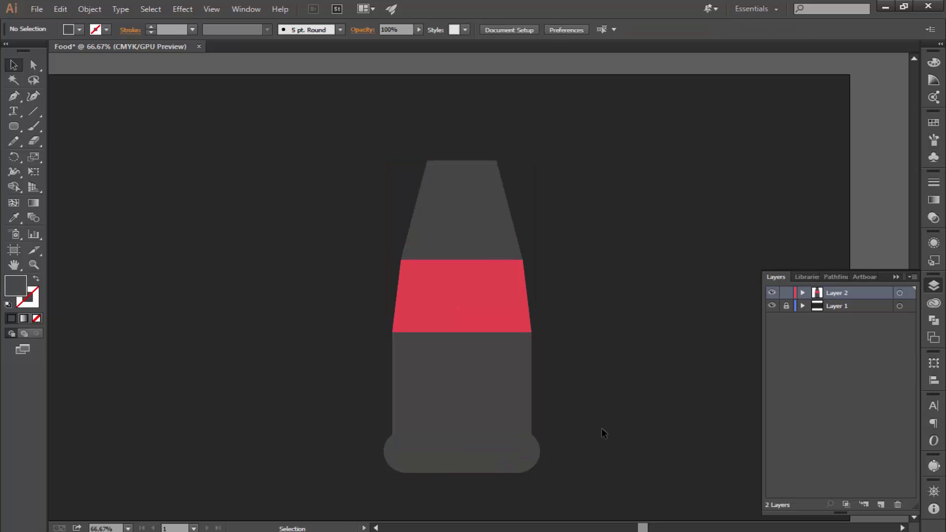
pyautogui.moveTo(583, 158); pyautogui.dragTo(358, 475)
pyautogui.rightClick(486, 374)
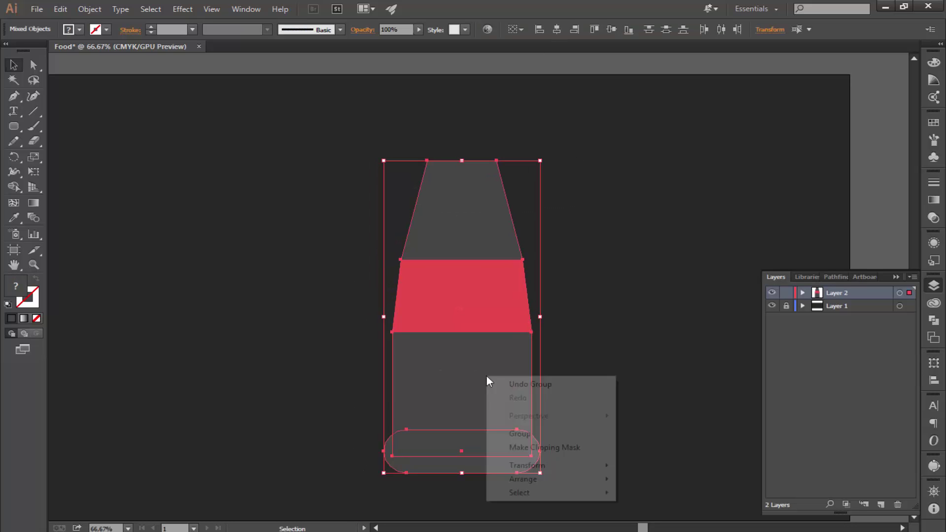
pyautogui.click(516, 433)
pyautogui.click(481, 156)
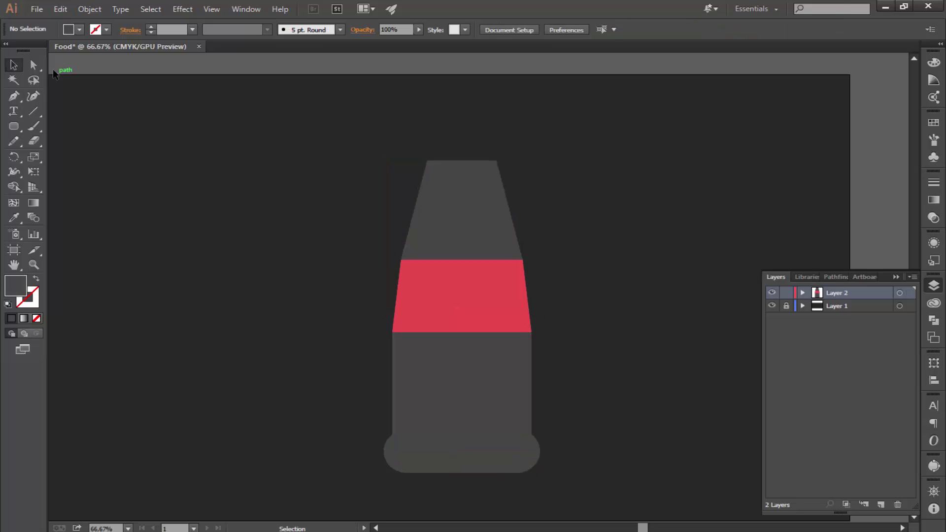
# Step: Shift the neck's top-left anchor slightly to the right
pyautogui.press('a')
pyautogui.click(496, 162)
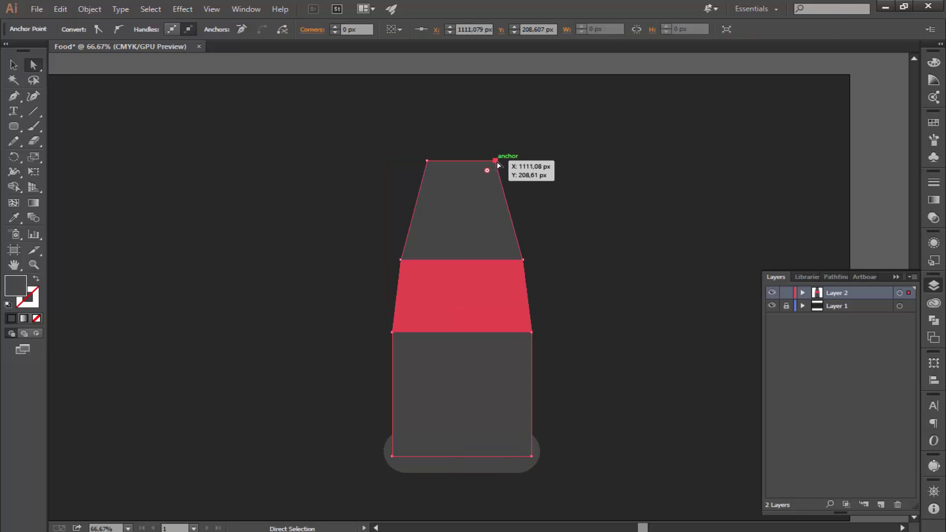
pyautogui.click(428, 163)
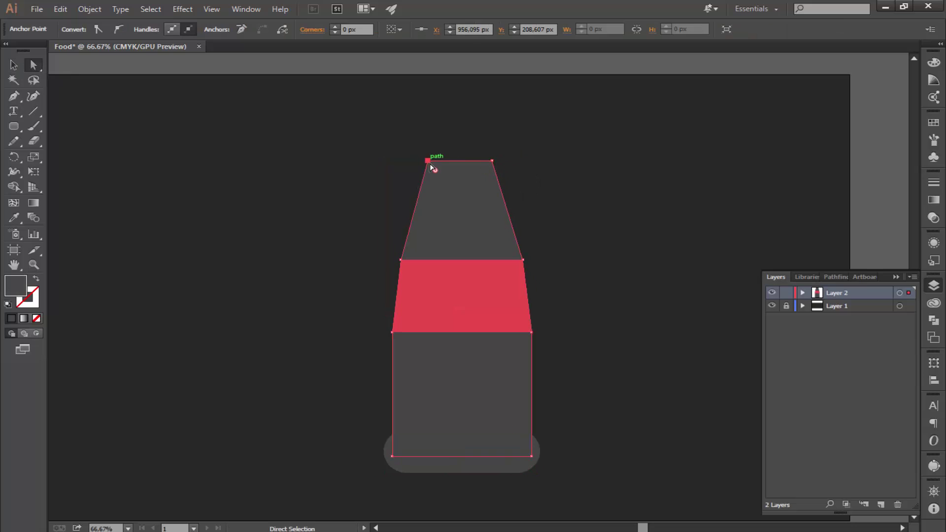
pyautogui.moveTo(429, 167); pyautogui.dragTo(431, 167)
# Step: Draw a cap rectangle above the neck and colour it with the band's red via eyedropper
pyautogui.click(378, 218)
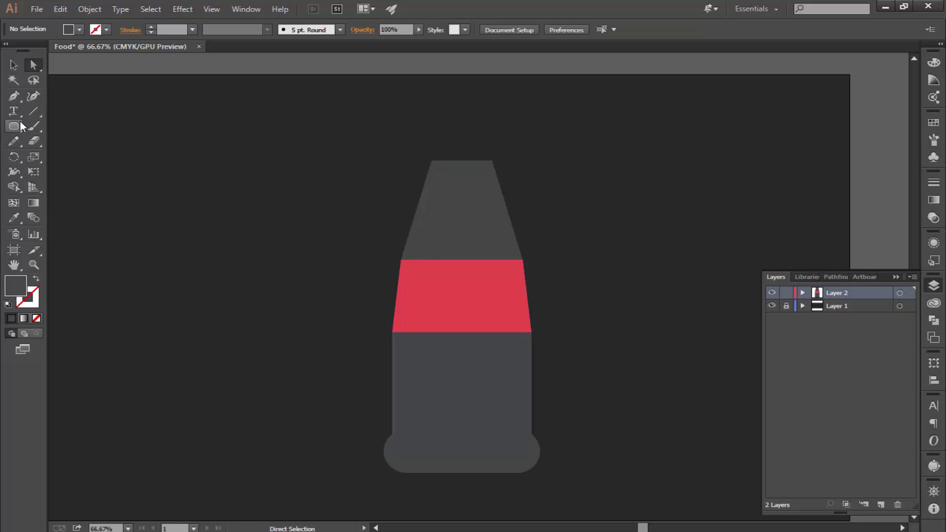
pyautogui.moveTo(20, 123); pyautogui.dragTo(47, 125)
pyautogui.moveTo(423, 117); pyautogui.dragTo(498, 161)
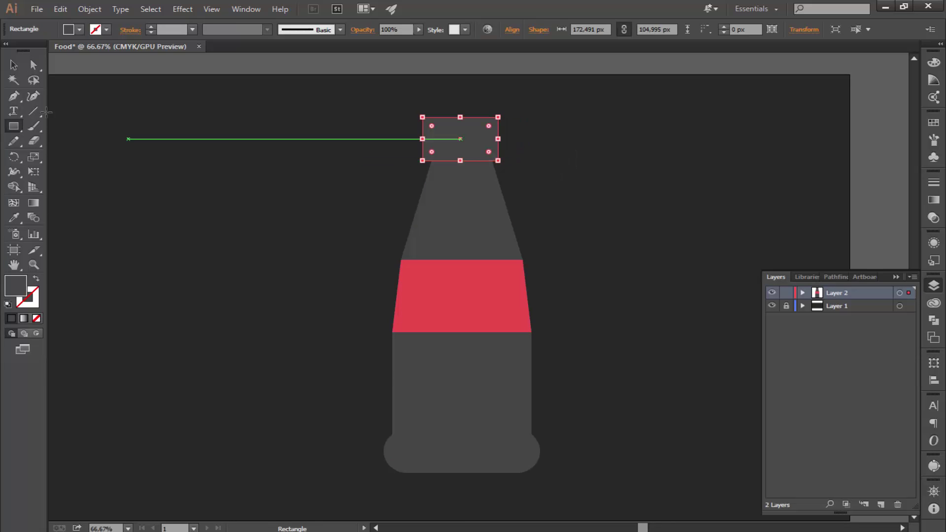
pyautogui.press('i')
pyautogui.press('v')
pyautogui.click(350, 158)
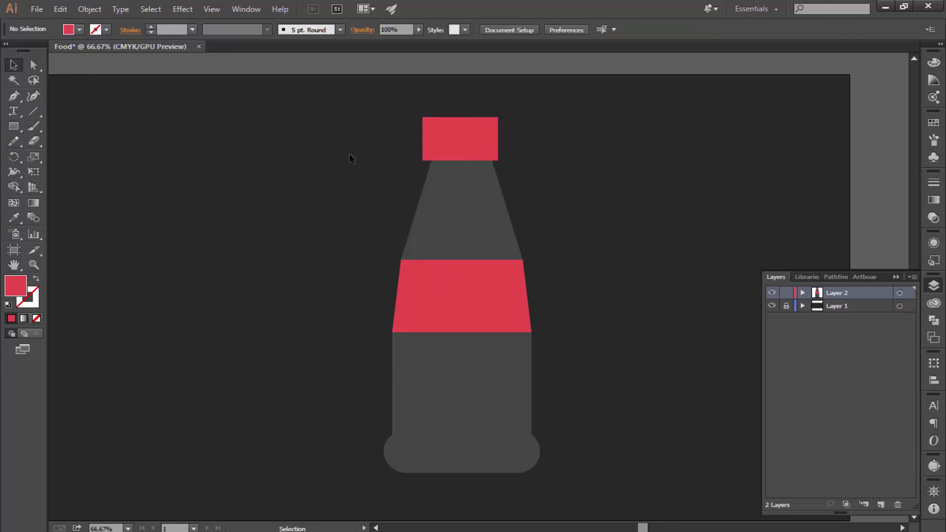
pyautogui.click(469, 142)
# Step: Centre the cap horizontally on the bottle and nudge its bottom corners inward
pyautogui.click(616, 220)
pyautogui.moveTo(550, 480); pyautogui.dragTo(382, 115)
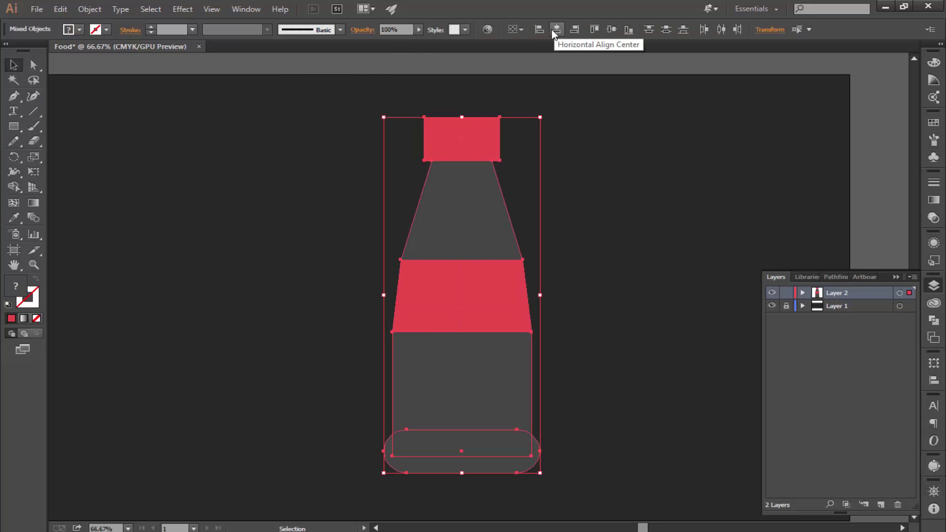
pyautogui.click(77, 114)
pyautogui.press('a')
pyautogui.click(500, 162)
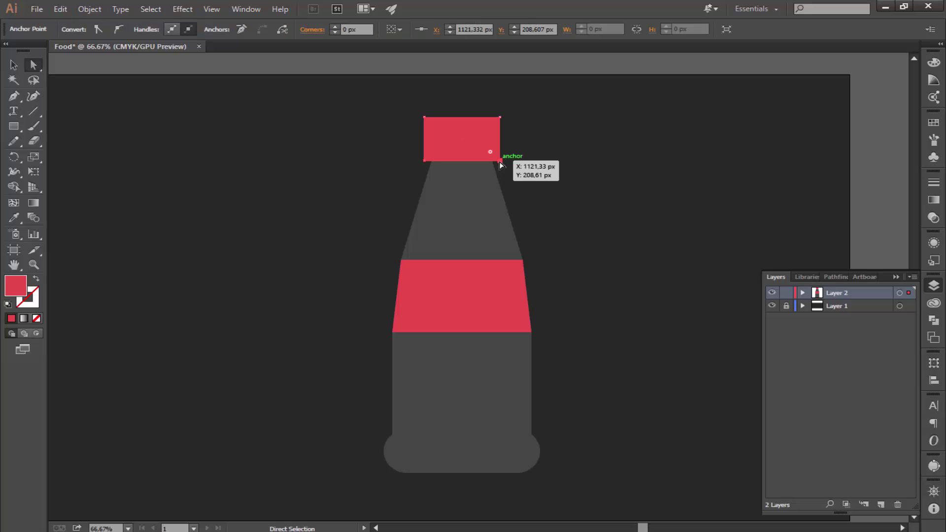
pyautogui.press('Left')
pyautogui.press('Left')
pyautogui.press('Left')
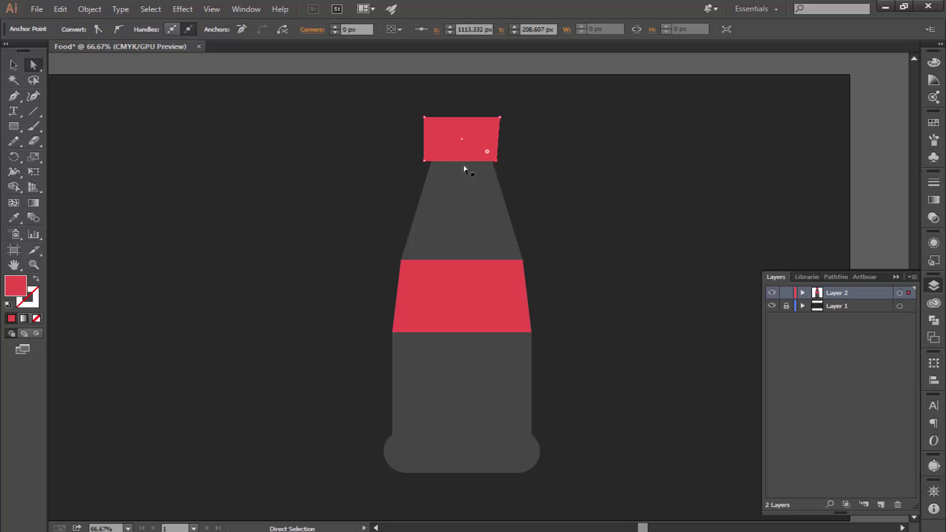
pyautogui.click(425, 163)
pyautogui.click(302, 186)
# Step: Select the whole bottle and group it
pyautogui.press('v')
pyautogui.moveTo(560, 520); pyautogui.dragTo(402, 354)
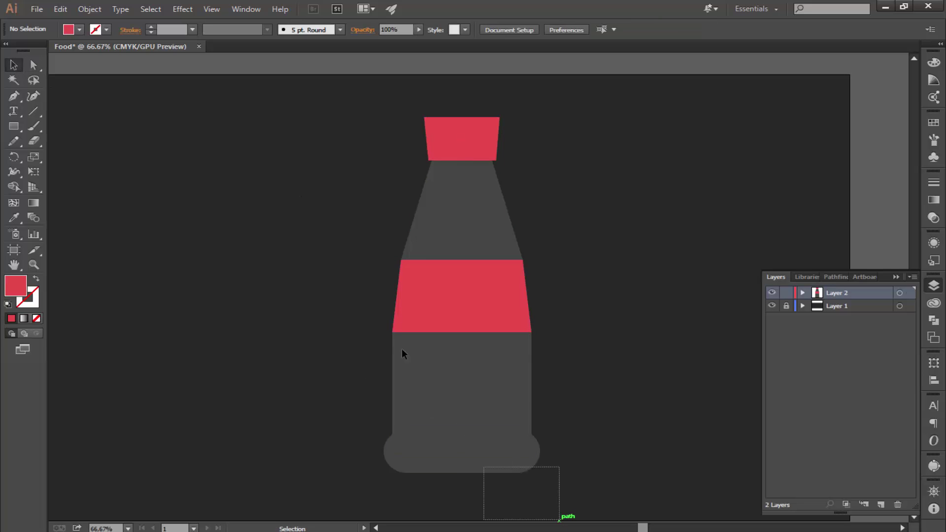
pyautogui.rightClick(433, 218)
pyautogui.click(454, 270)
pyautogui.click(673, 302)
# Step: Move the bottle further right on the artboard
pyautogui.moveTo(543, 369); pyautogui.dragTo(594, 383)
pyautogui.click(612, 442)
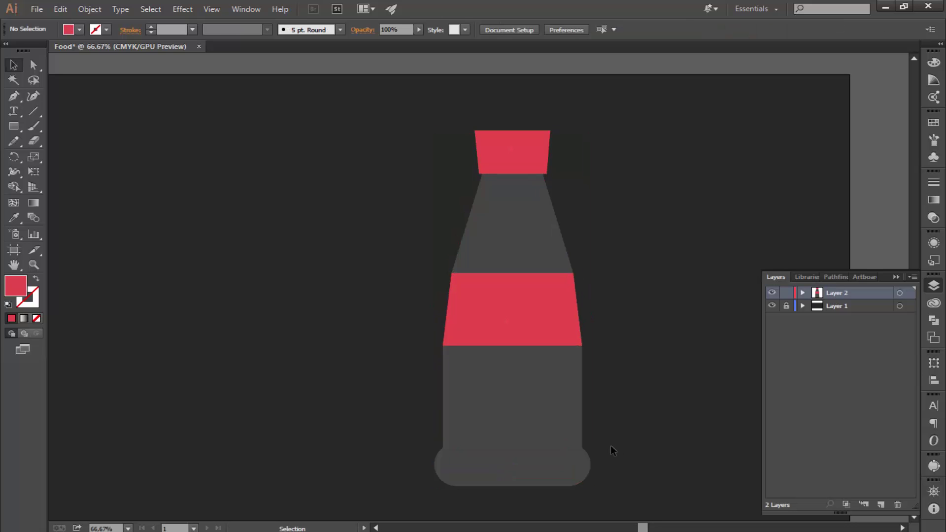
pyautogui.click(558, 423)
pyautogui.click(350, 257)
pyautogui.moveTo(566, 316); pyautogui.dragTo(680, 293)
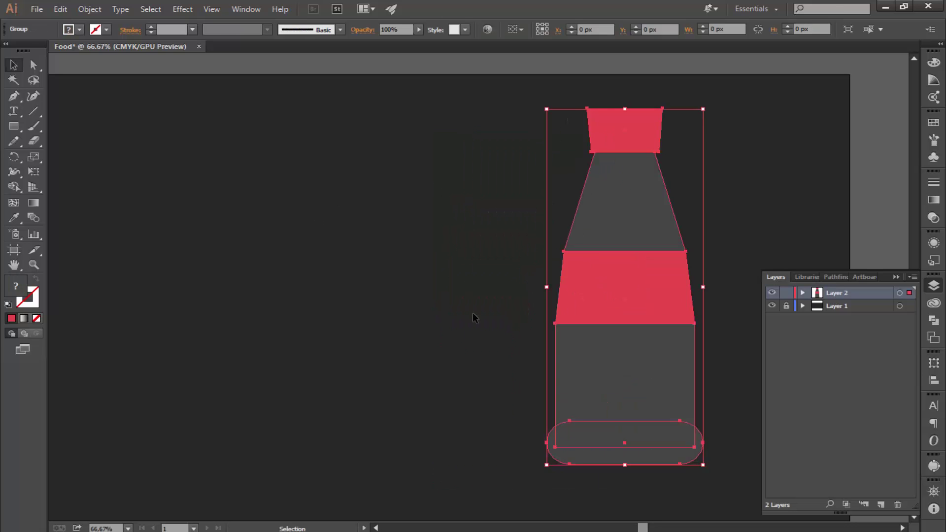
pyautogui.click(472, 313)
pyautogui.hotkey('ctrl', '-')
pyautogui.hotkey('ctrl', '-')
pyautogui.hotkey('ctrl', '+')
pyautogui.hotkey('ctrl', '+')
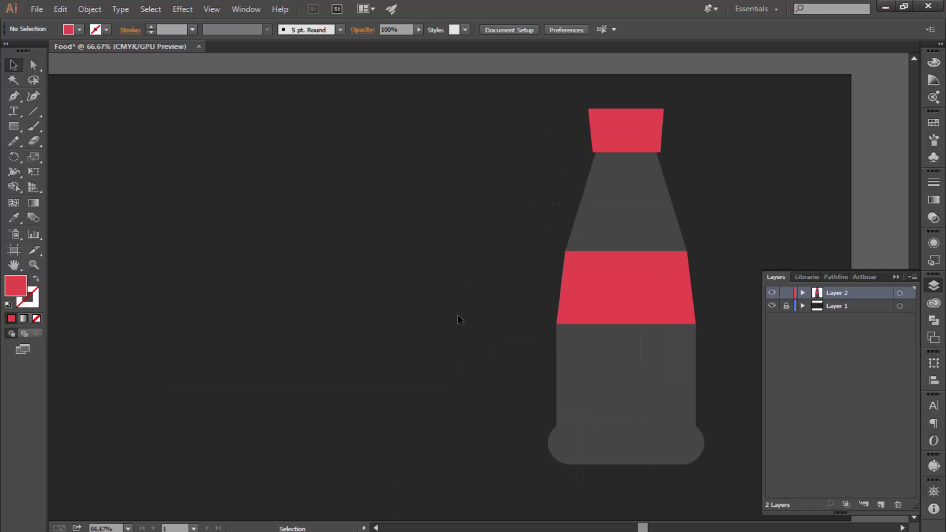
# Step: Hide the dark background layer with Layer 1's eye icon
pyautogui.click(627, 433)
pyautogui.click(773, 306)
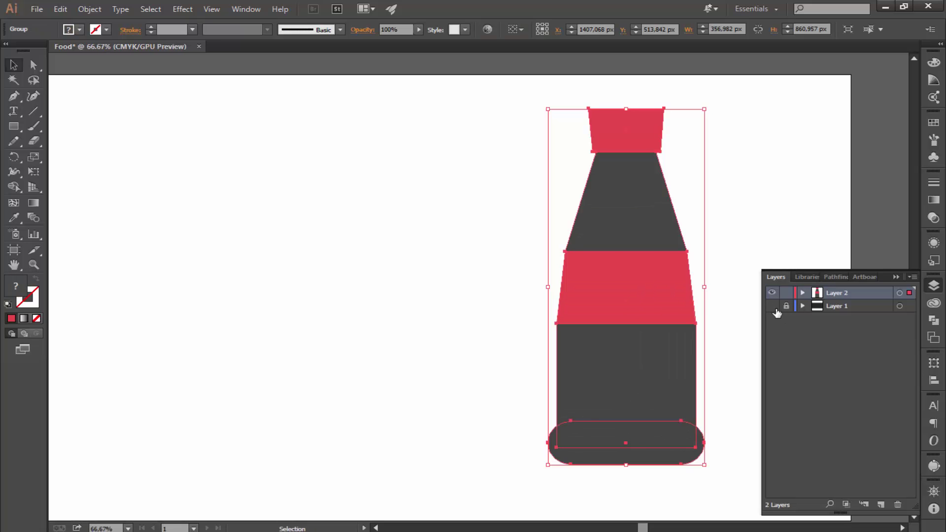
pyautogui.click(541, 372)
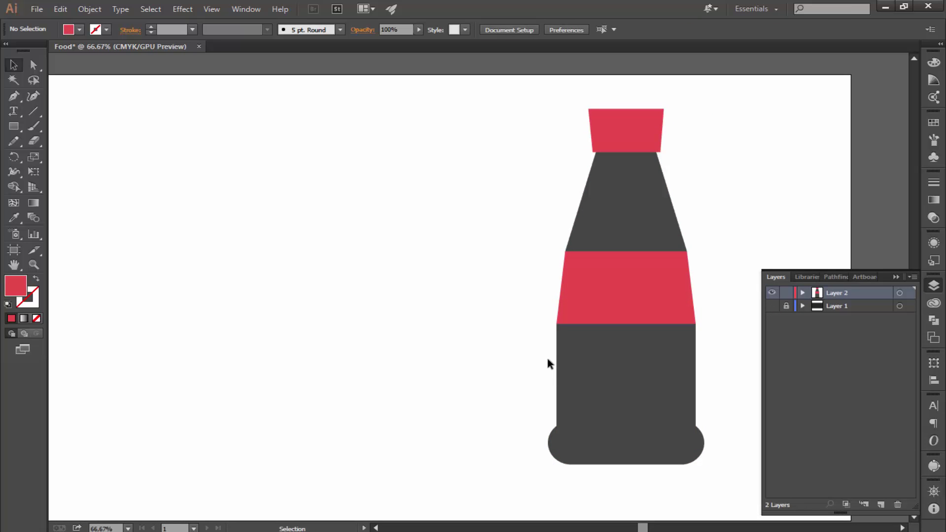
pyautogui.click(633, 363)
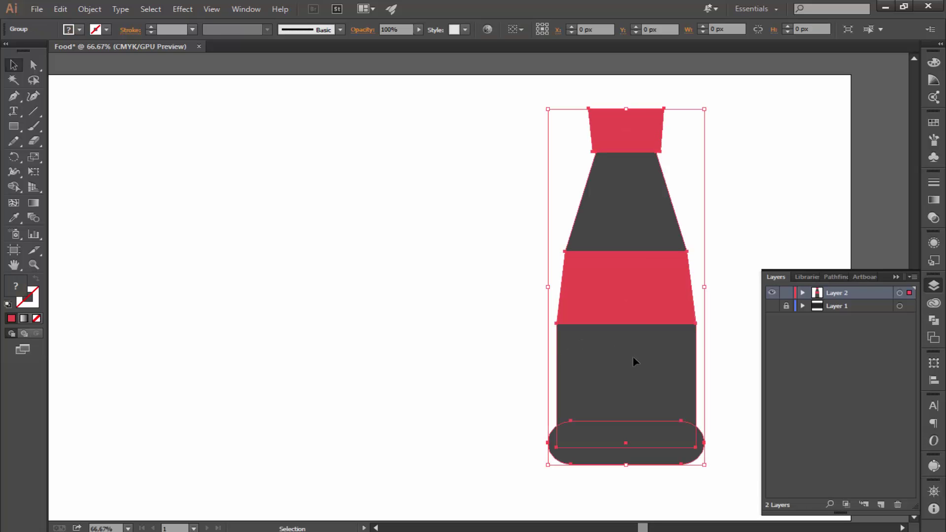
pyautogui.rightClick(633, 358)
pyautogui.click(640, 416)
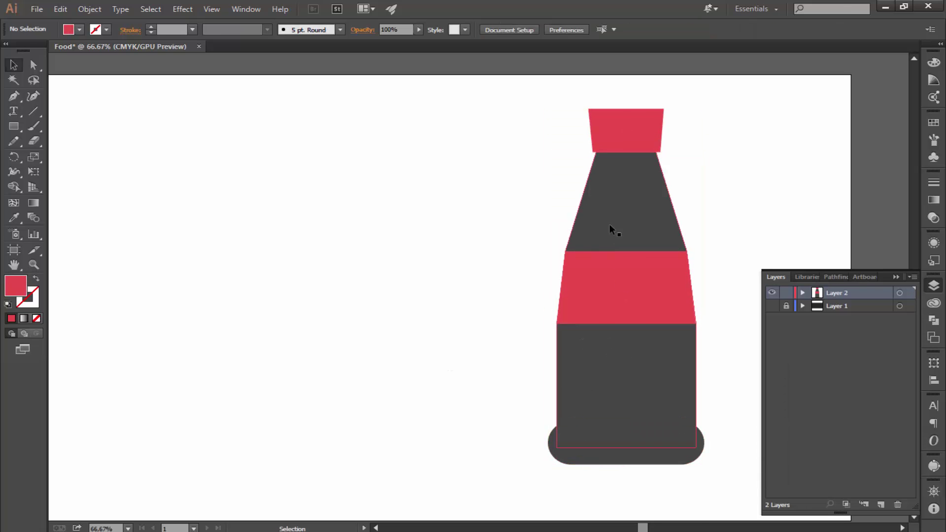
# Step: Ungroup the bottle into separate parts and select its rounded base
pyautogui.click(605, 428)
pyautogui.rightClick(587, 321)
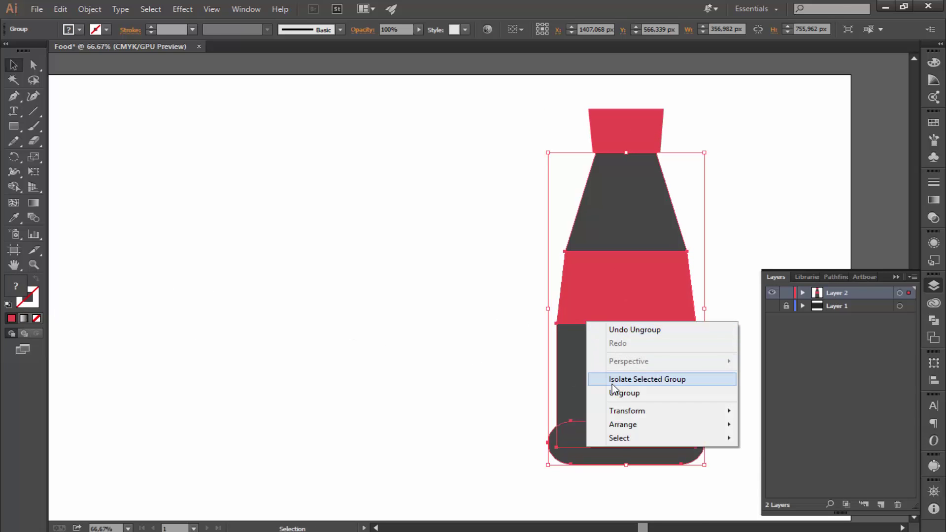
pyautogui.click(532, 344)
pyautogui.moveTo(532, 344); pyautogui.dragTo(595, 452)
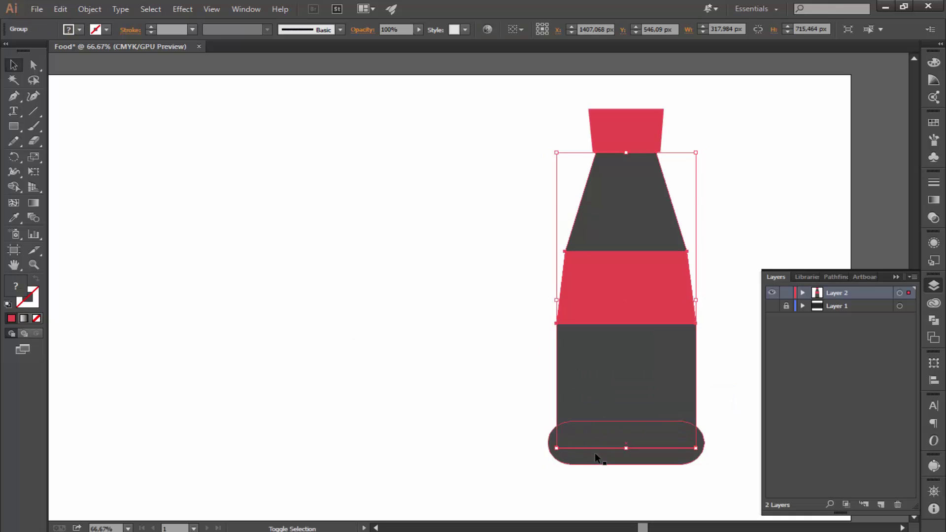
pyautogui.rightClick(556, 272)
pyautogui.click(547, 296)
pyautogui.rightClick(623, 275)
pyautogui.click(546, 345)
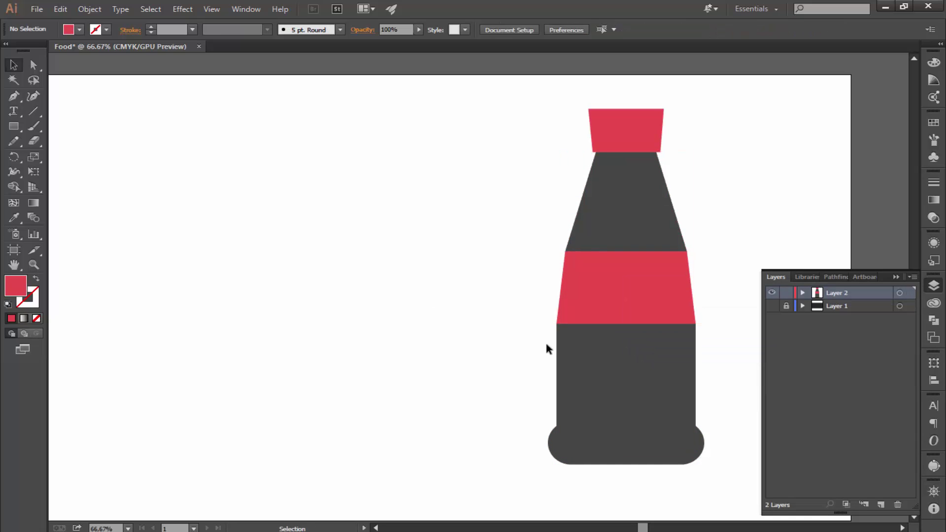
pyautogui.click(578, 449)
pyautogui.click(567, 448)
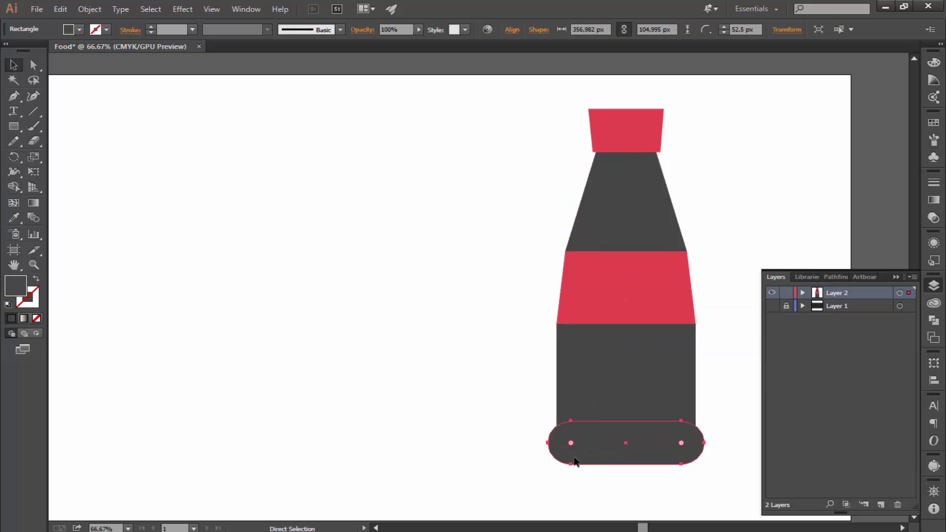
# Step: Fill the bottle body and base with near-black 0F0F0F
pyautogui.keyDown('shift'); pyautogui.click(593, 389); pyautogui.keyUp('shift')
pyautogui.doubleClick(16, 286)
pyautogui.moveTo(274, 318); pyautogui.dragTo(265, 323)
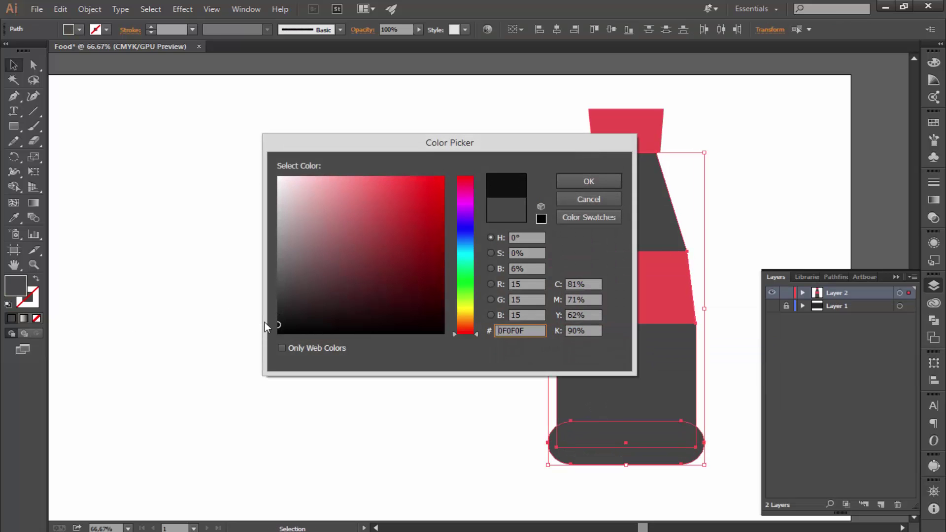
pyautogui.click(589, 182)
pyautogui.click(444, 197)
# Step: Give the red middle band and cap a brighter red fill
pyautogui.click(626, 290)
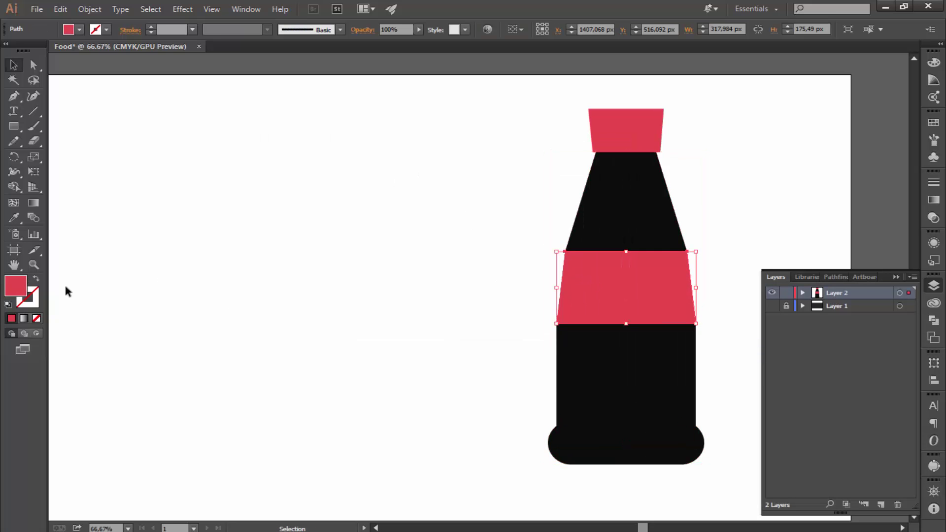
pyautogui.keyDown('shift'); pyautogui.click(625, 130); pyautogui.keyUp('shift')
pyautogui.doubleClick(14, 292)
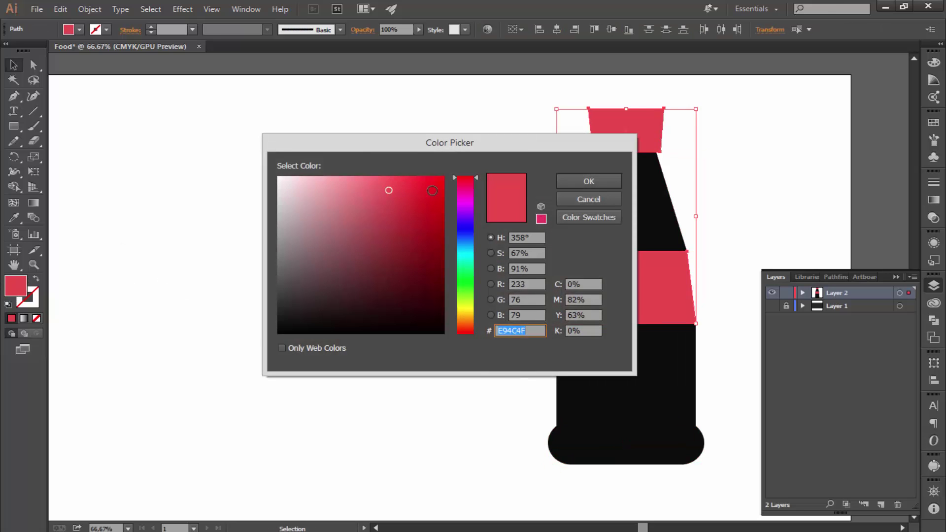
pyautogui.moveTo(432, 190); pyautogui.dragTo(426, 170)
pyautogui.click(292, 211)
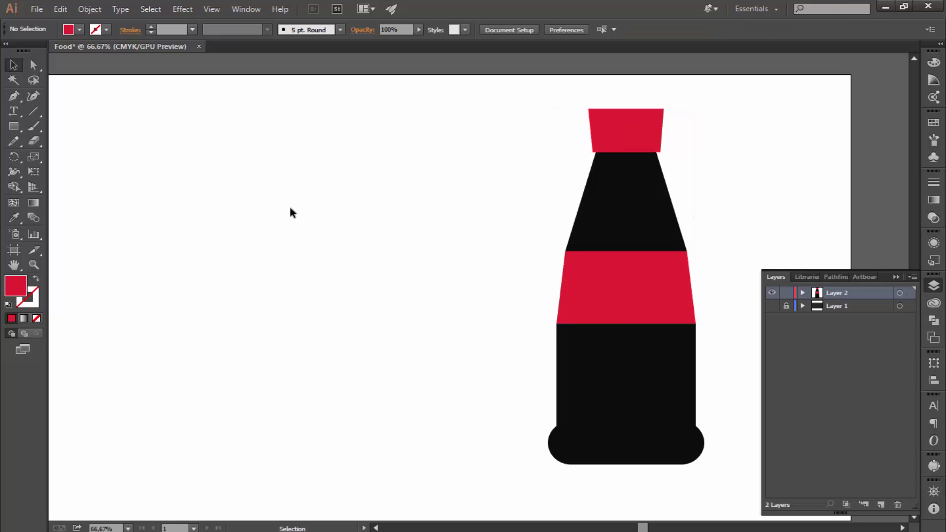
pyautogui.scroll(2, 292, 211)
pyautogui.scroll(-2, 186, 190)
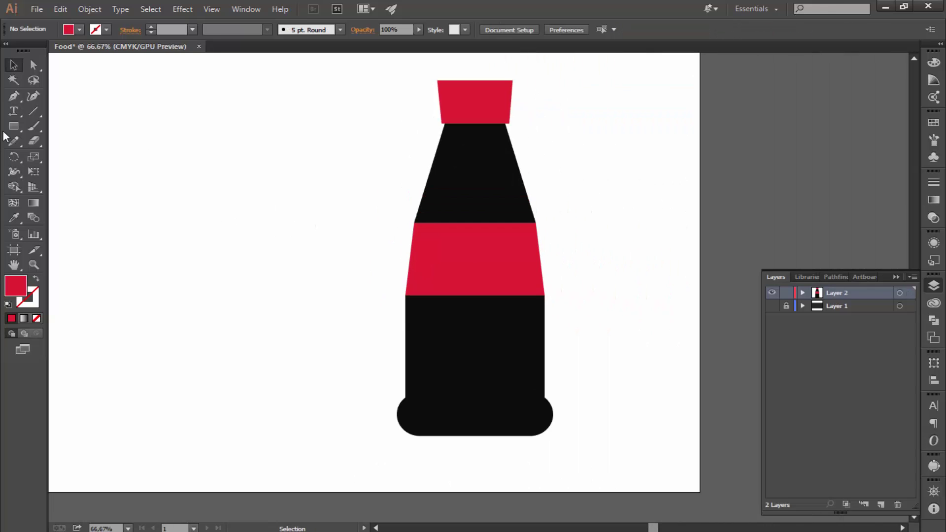
# Step: Draw a closed zigzag lightning-bolt shape with the Pen tool
pyautogui.click(289, 223)
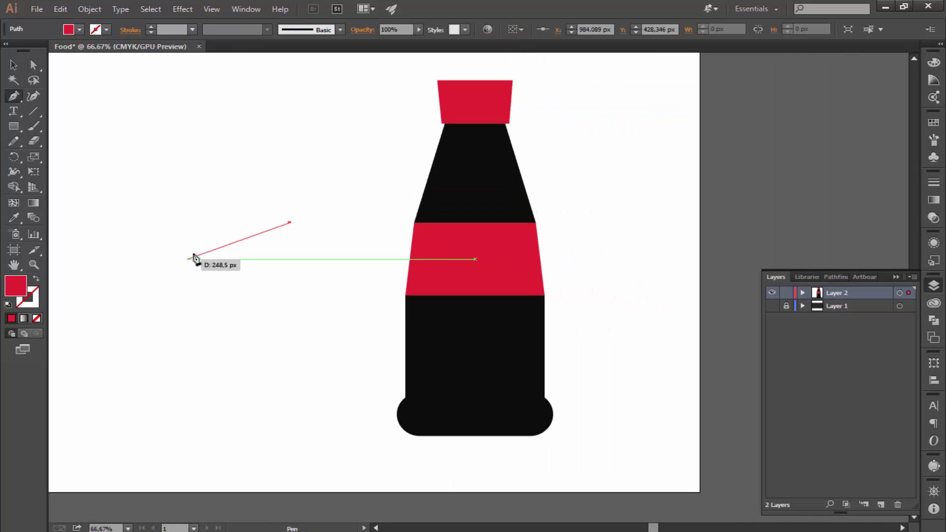
pyautogui.click(209, 248)
pyautogui.click(197, 224)
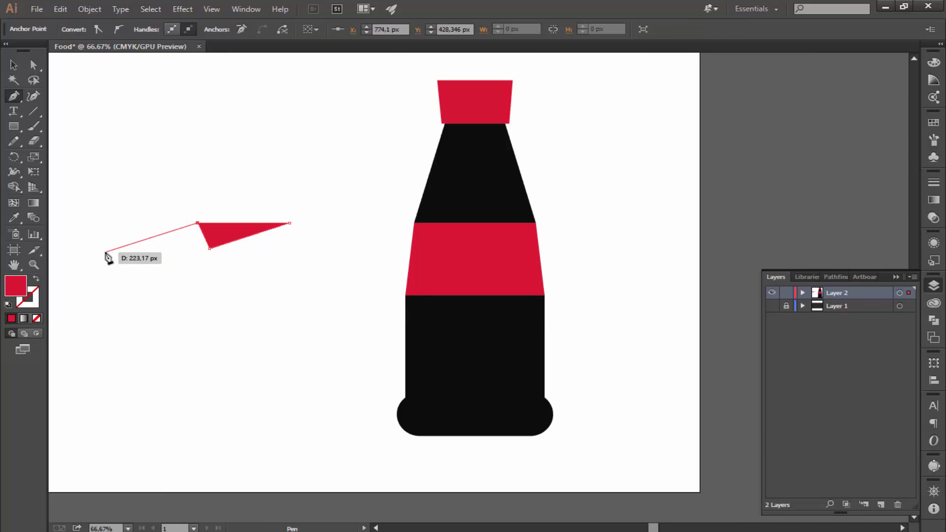
pyautogui.click(103, 254)
pyautogui.click(202, 257)
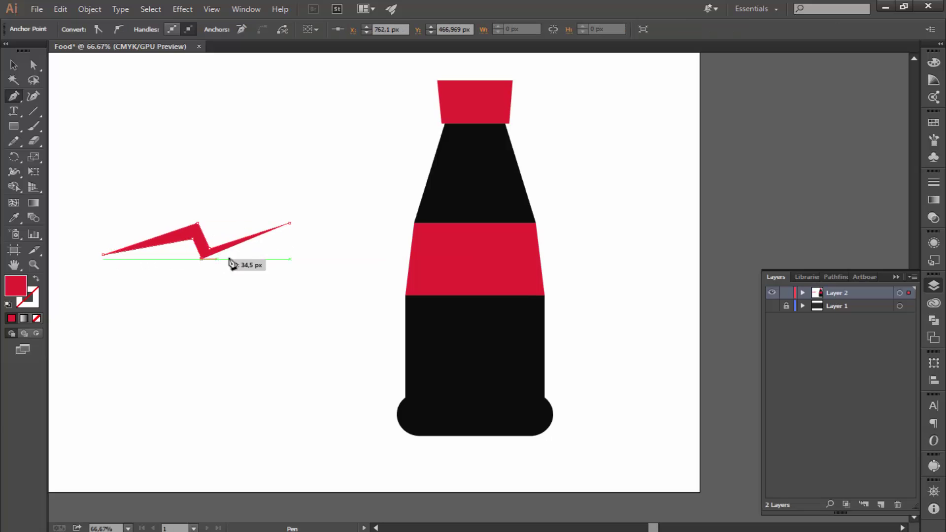
pyautogui.click(290, 223)
pyautogui.click(14, 65)
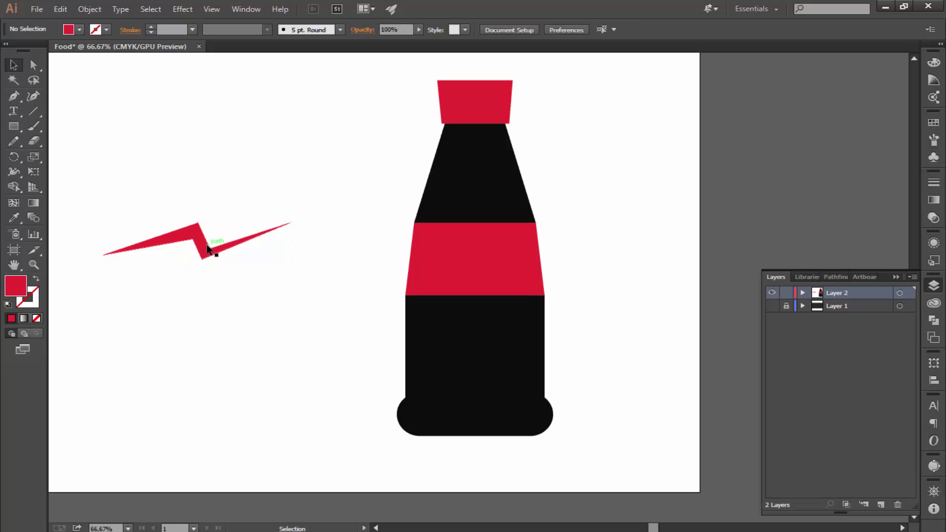
pyautogui.moveTo(211, 249); pyautogui.dragTo(240, 259)
pyautogui.click(260, 323)
# Step: Shift the bolt's inner lower anchor slightly right with Direct Selection
pyautogui.hotkey('ctrl', '+')
pyautogui.hscroll(-5, 171, 334)
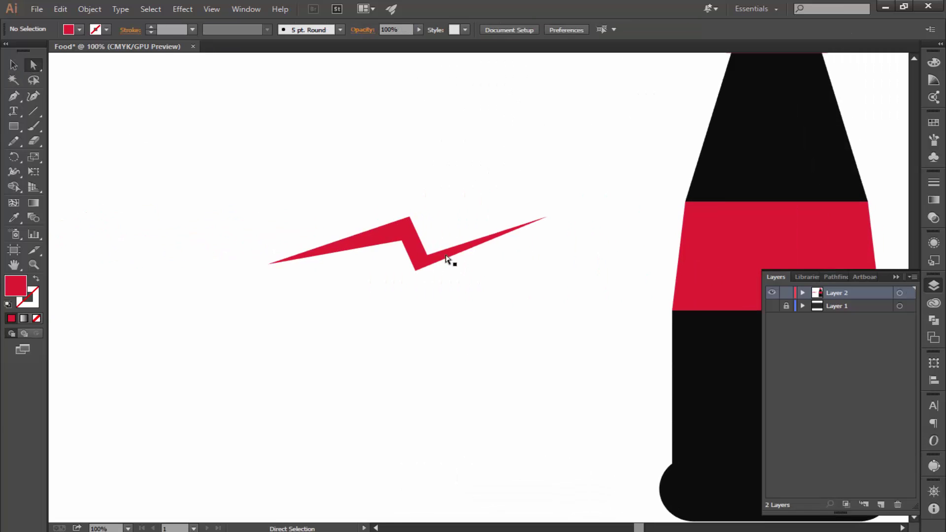
pyautogui.click(426, 255)
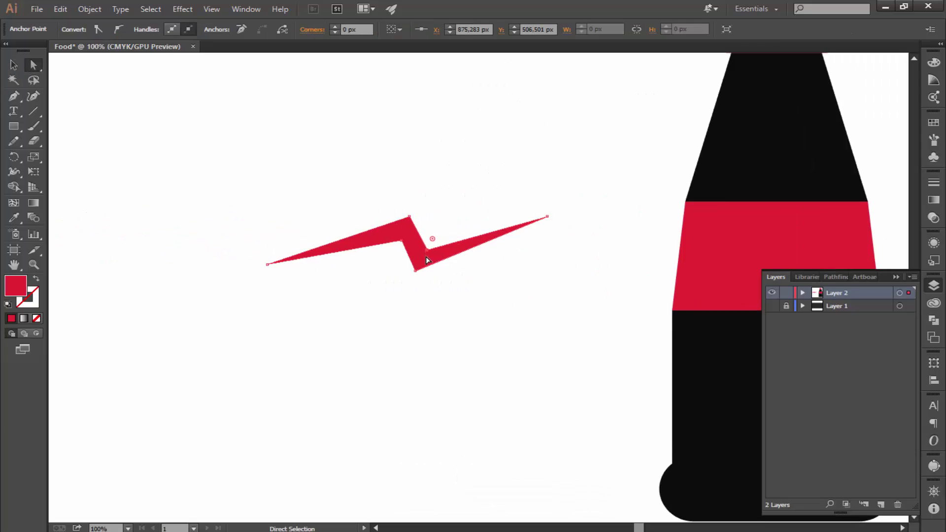
pyautogui.moveTo(415, 274); pyautogui.dragTo(416, 275)
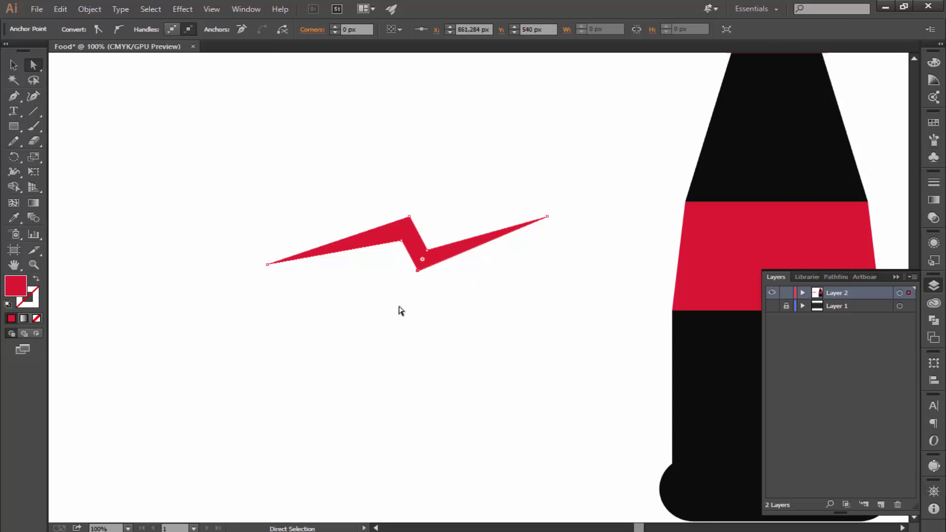
pyautogui.click(458, 251)
pyautogui.click(14, 65)
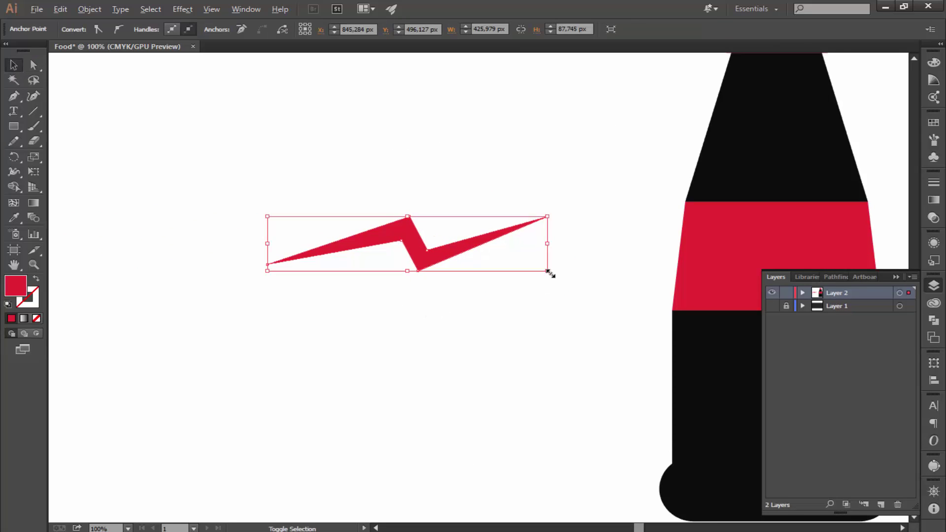
# Step: Shrink the bolt, fill it white, and place it on the red band
pyautogui.moveTo(549, 273); pyautogui.dragTo(472, 256)
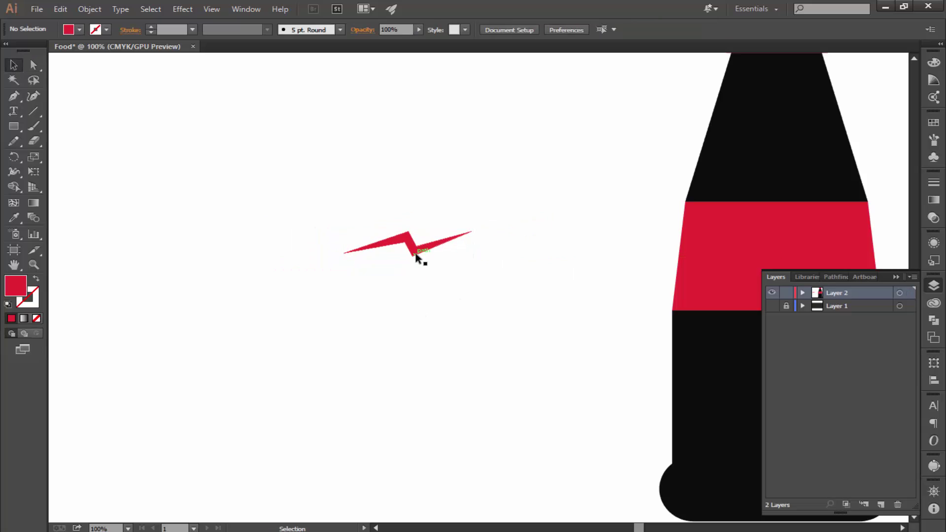
pyautogui.doubleClick(15, 285)
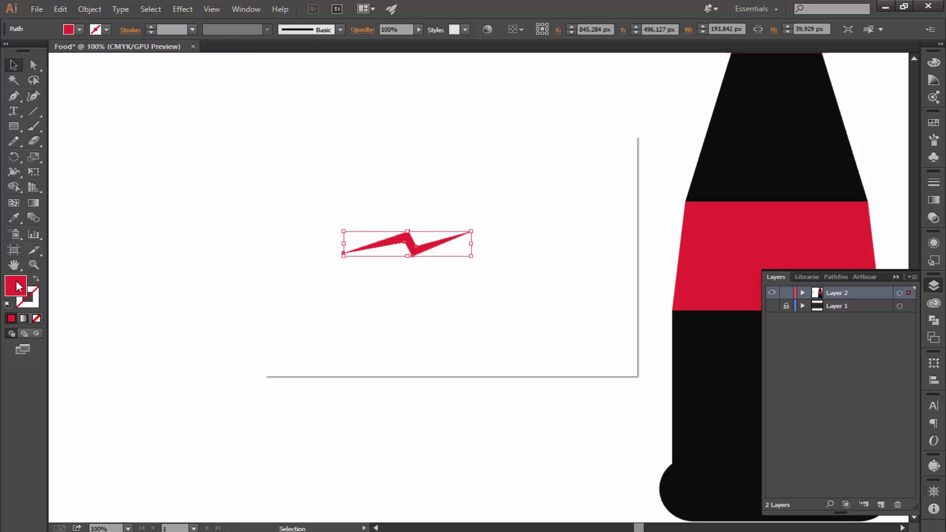
pyautogui.write('FFFFFF')
pyautogui.click(561, 181)
pyautogui.click(340, 275)
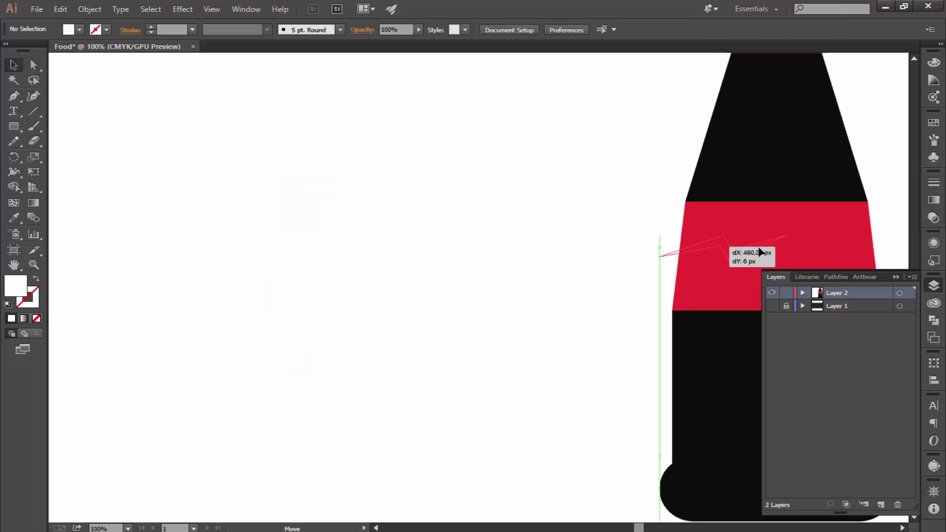
pyautogui.moveTo(566, 241); pyautogui.dragTo(377, 252)
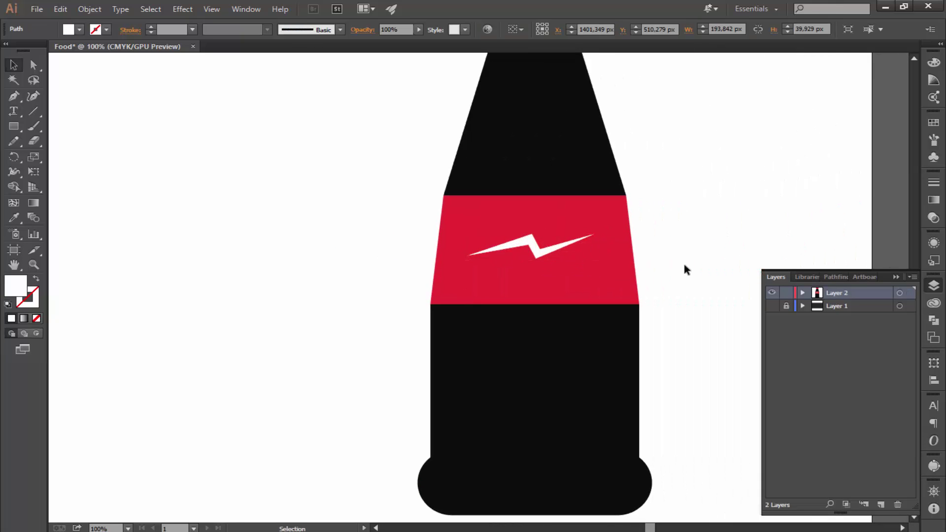
pyautogui.hotkey('ctrl', '-')
pyautogui.hotkey('ctrl', '-')
pyautogui.hotkey('ctrl', '+')
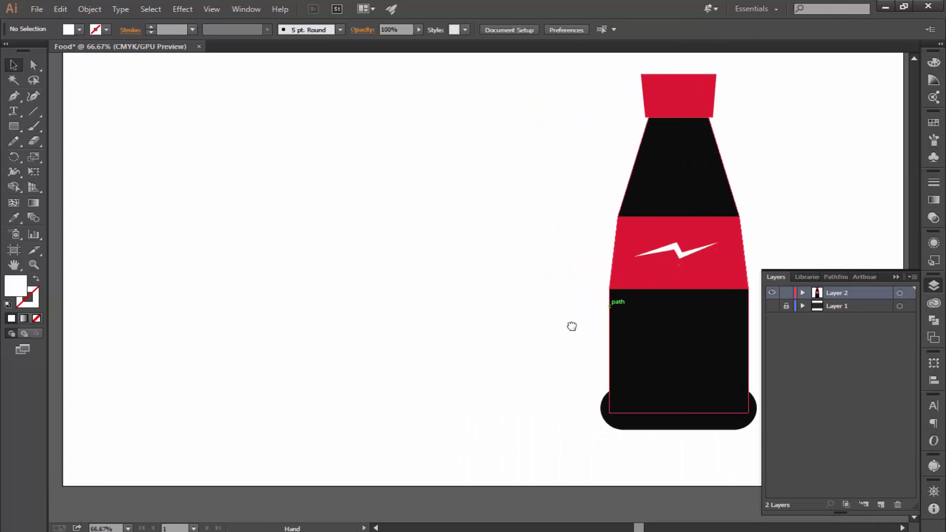
# Step: Draw a light orange rectangle, round it fully, and copy it upward
pyautogui.click(13, 126)
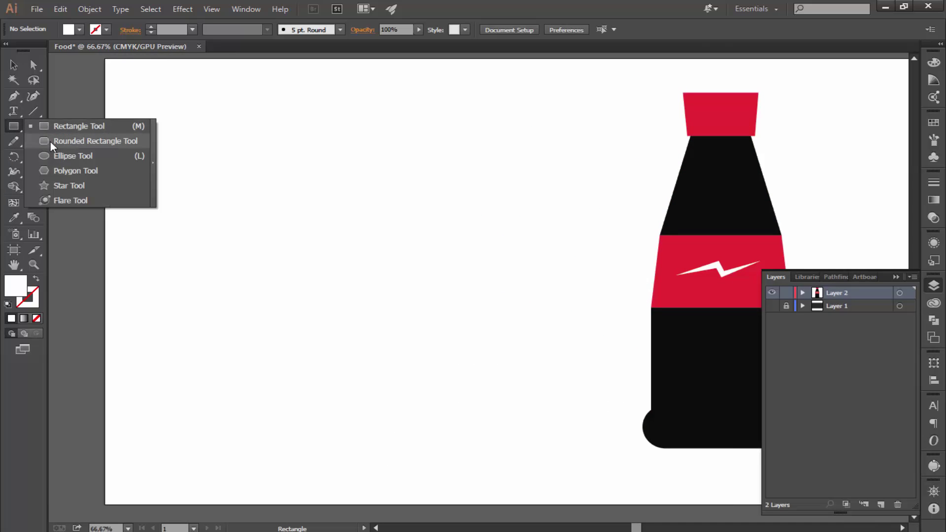
pyautogui.moveTo(233, 305); pyautogui.dragTo(495, 390)
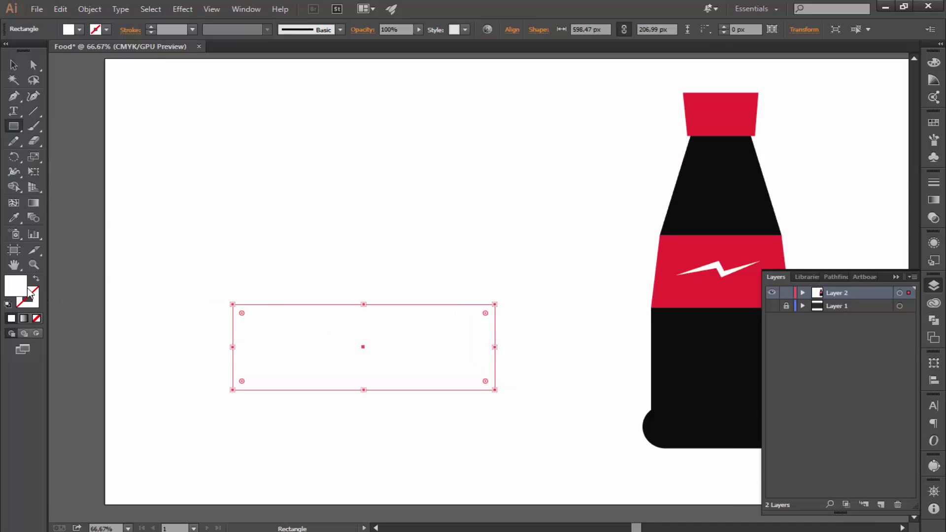
pyautogui.doubleClick(15, 285)
pyautogui.click(464, 322)
pyautogui.click(377, 176)
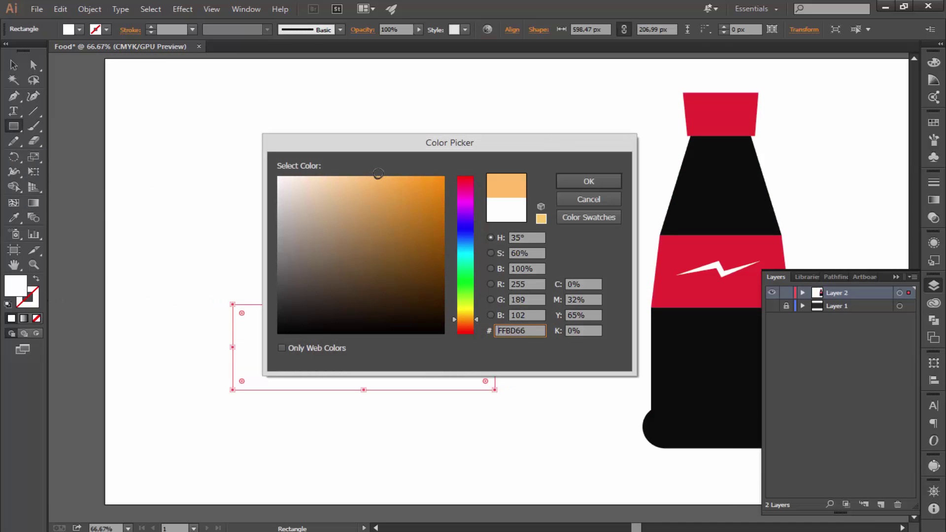
pyautogui.click(589, 181)
pyautogui.press('v')
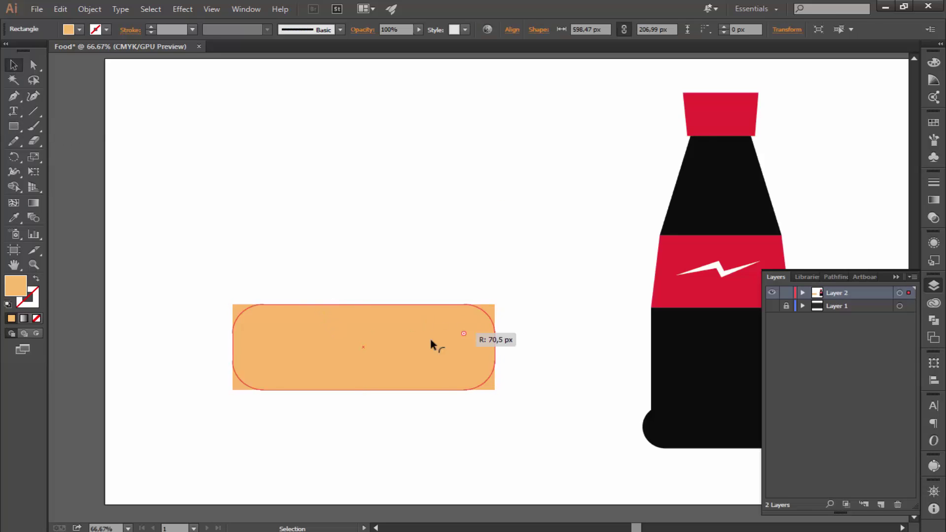
pyautogui.moveTo(429, 336)
pyautogui.mouseDown()
pyautogui.moveTo(348, 345)
pyautogui.moveTo(345, 304)
pyautogui.moveTo(346, 318)
pyautogui.moveTo(390, 326)
pyautogui.mouseUp()
# Step: Bring the lower bun half to the front and draw a bar across the bun
pyautogui.click(389, 367)
pyautogui.rightClick(389, 368)
pyautogui.click(537, 348)
pyautogui.click(383, 424)
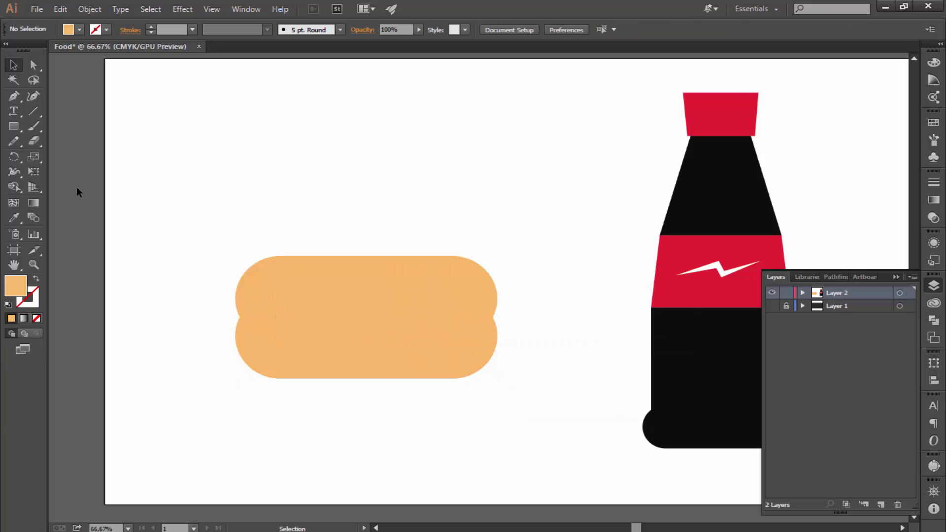
pyautogui.moveTo(152, 129); pyautogui.dragTo(511, 319)
# Step: Fill the bar with a deeper version of the bottle's red and round its ends
pyautogui.press('i')
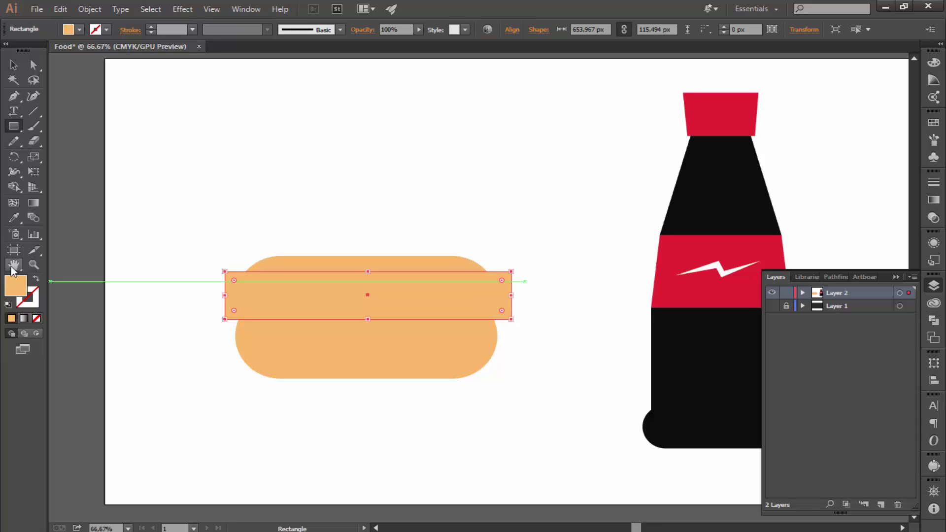
pyautogui.click(678, 289)
pyautogui.doubleClick(16, 286)
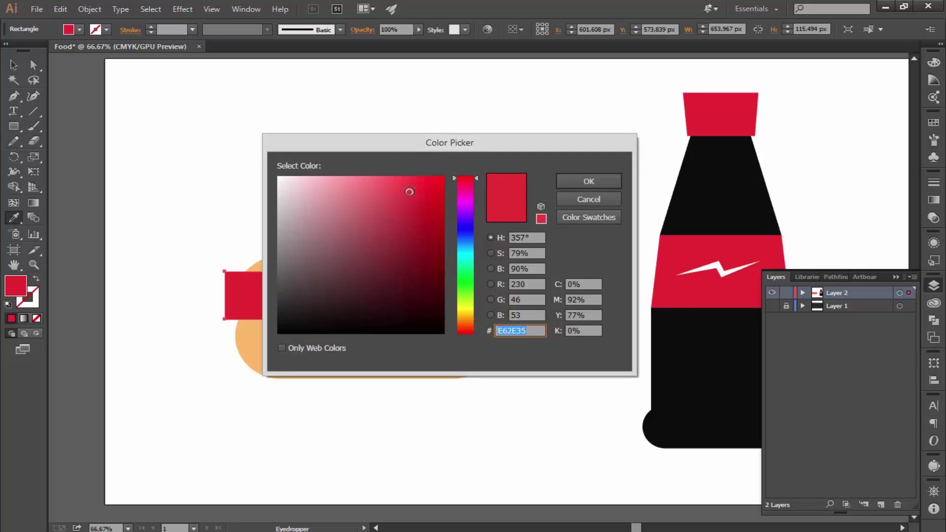
pyautogui.click(587, 181)
pyautogui.press('v')
pyautogui.click(484, 298)
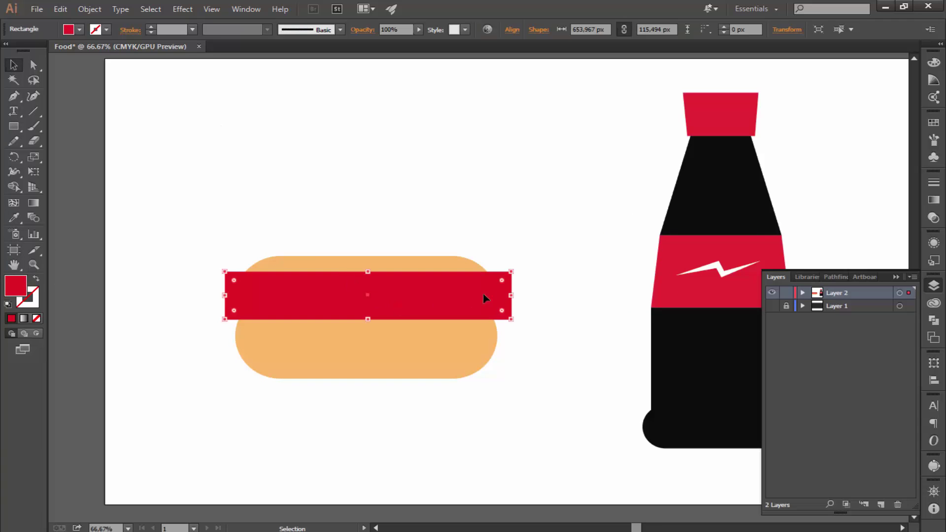
pyautogui.moveTo(372, 336); pyautogui.dragTo(370, 340)
# Step: Bring the lower bun in front of the sausage and move it up over it
pyautogui.rightClick(359, 344)
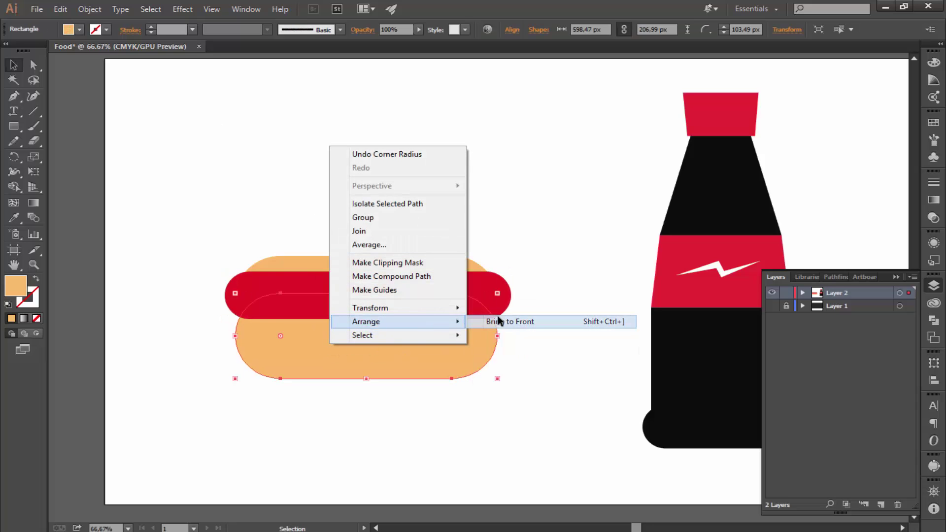
pyautogui.click(507, 335)
pyautogui.moveTo(466, 323); pyautogui.dragTo(463, 311)
pyautogui.click(444, 423)
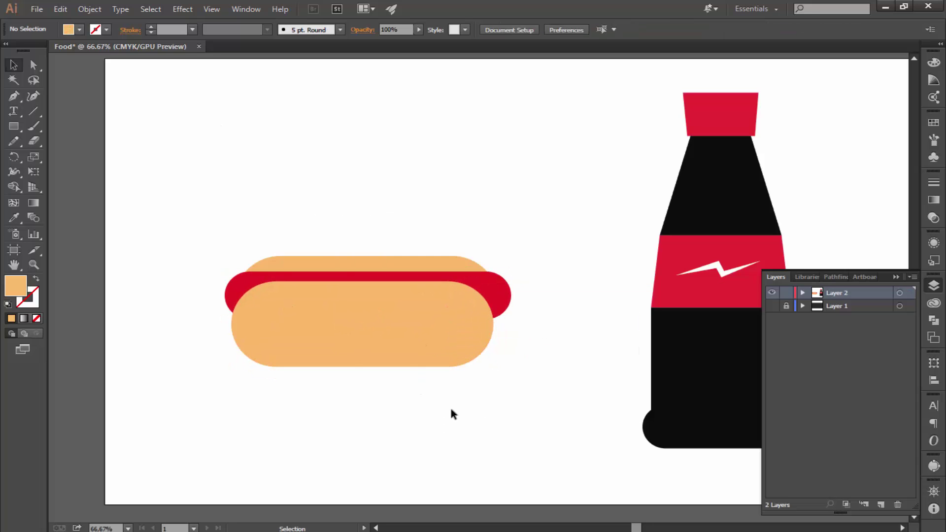
pyautogui.moveTo(450, 406); pyautogui.dragTo(232, 227)
pyautogui.click(217, 401)
pyautogui.moveTo(439, 412); pyautogui.dragTo(262, 284)
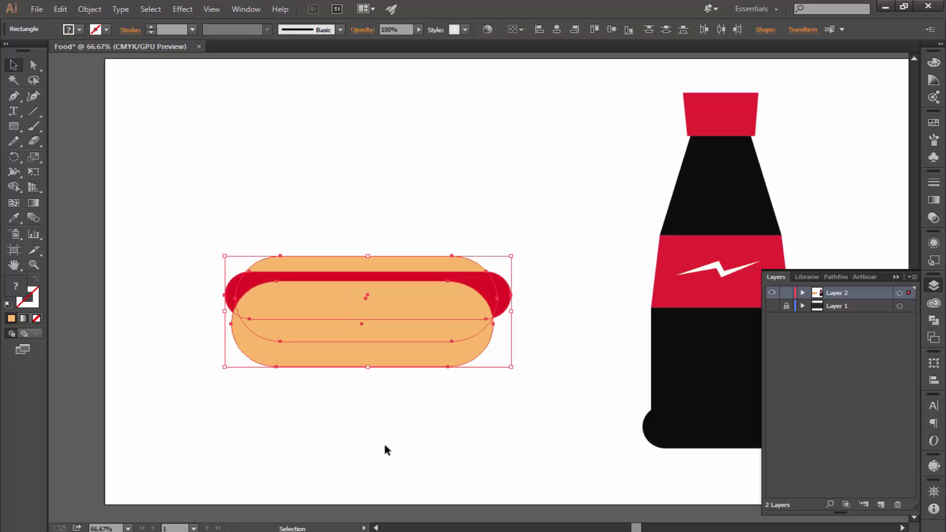
pyautogui.click(385, 449)
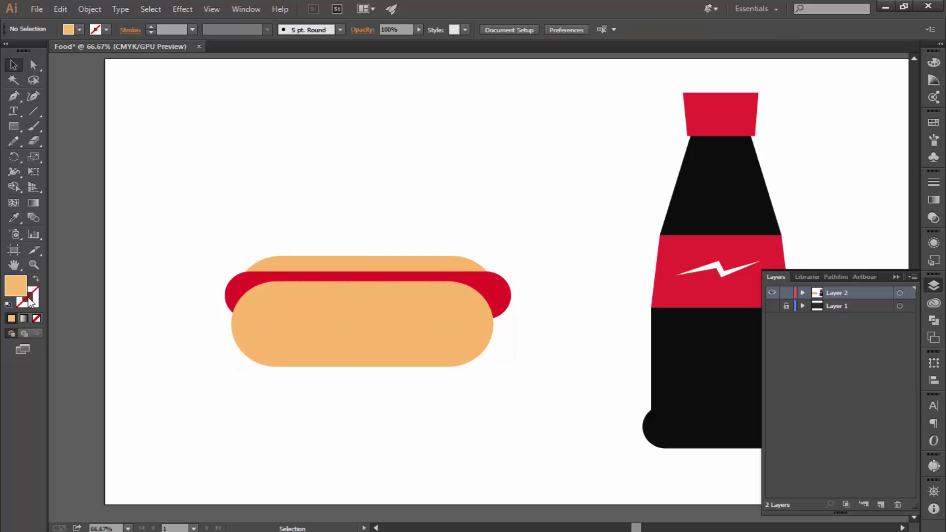
# Step: Draw a triangle on the lower bun's bottom edge and fill it dark green
pyautogui.hotkey('ctrl', '=')
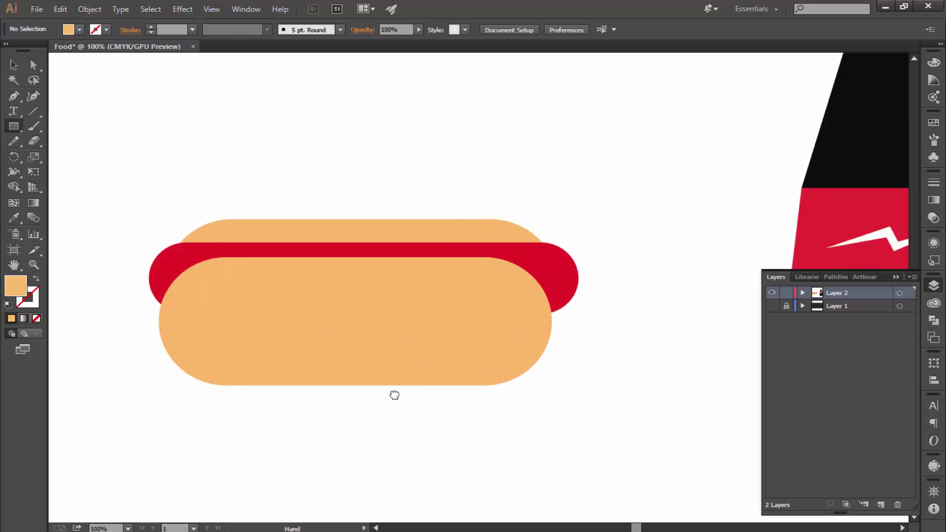
pyautogui.click(13, 97)
pyautogui.click(499, 375)
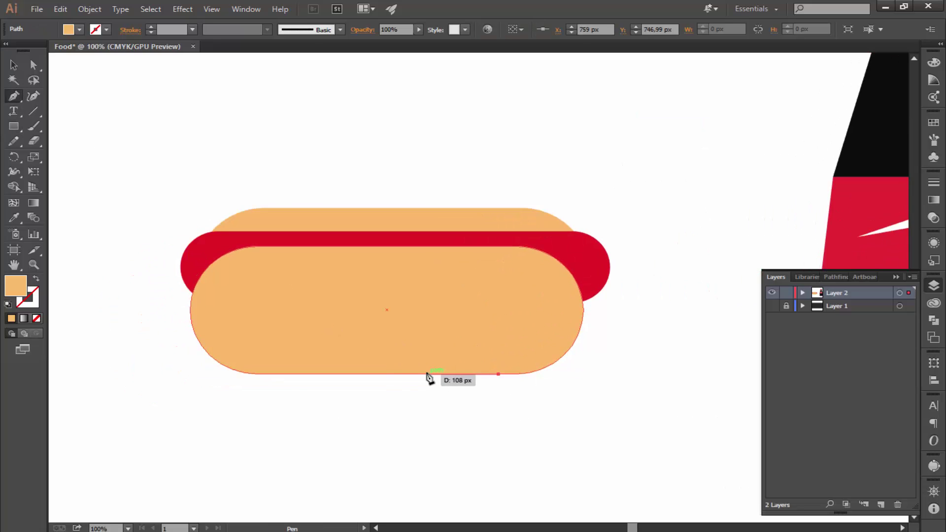
pyautogui.click(399, 375)
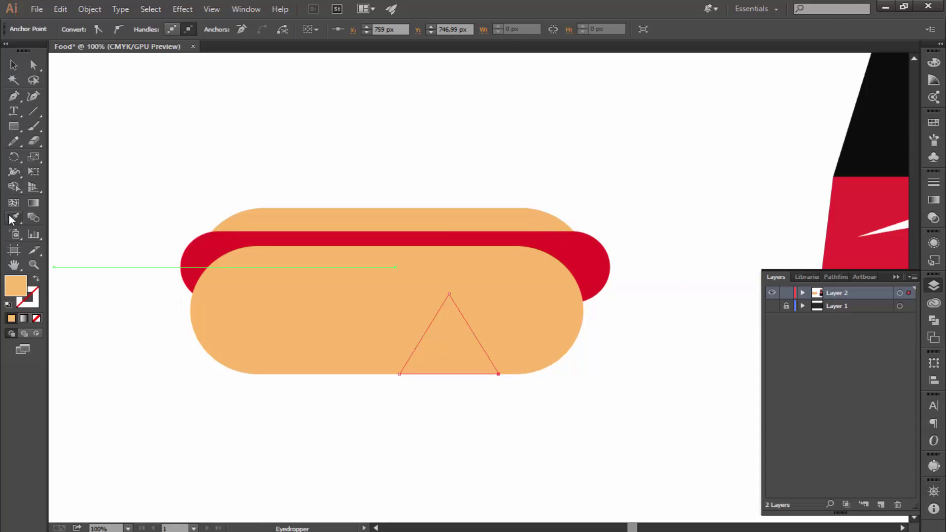
pyautogui.doubleClick(25, 283)
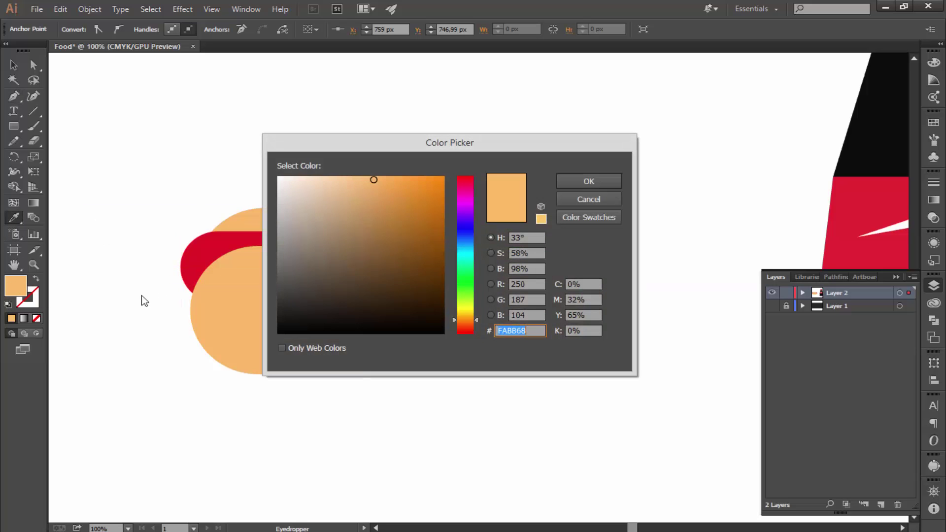
pyautogui.click(466, 289)
pyautogui.click(430, 209)
pyautogui.click(589, 181)
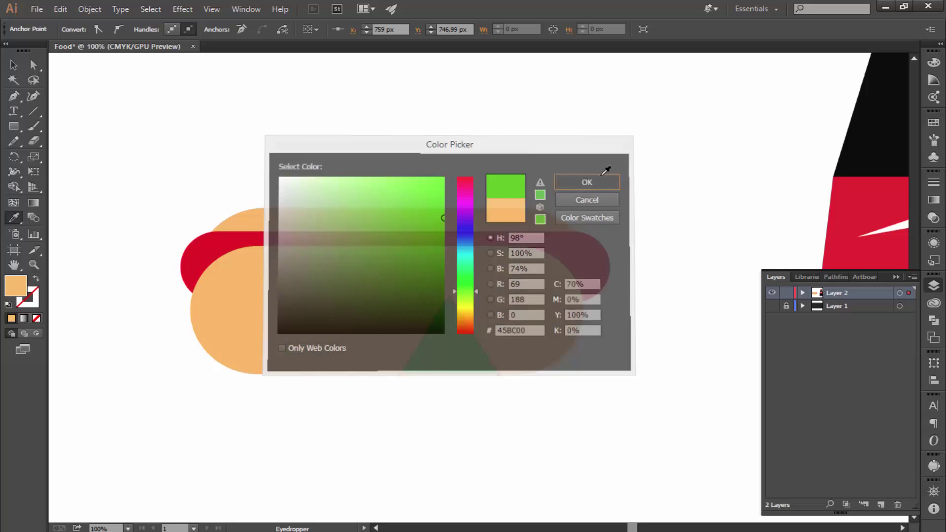
pyautogui.press('v')
pyautogui.hotkey('ctrl', 'shift', 'a')
# Step: Duplicate the triangle to the left and make the copy white
pyautogui.click(426, 336)
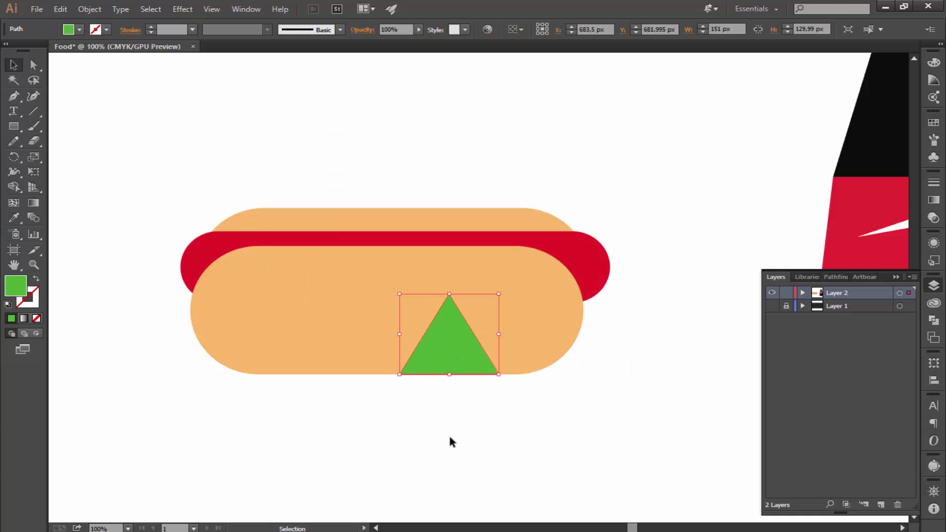
pyautogui.click(450, 441)
pyautogui.click(450, 360)
pyautogui.moveTo(451, 359); pyautogui.dragTo(407, 359)
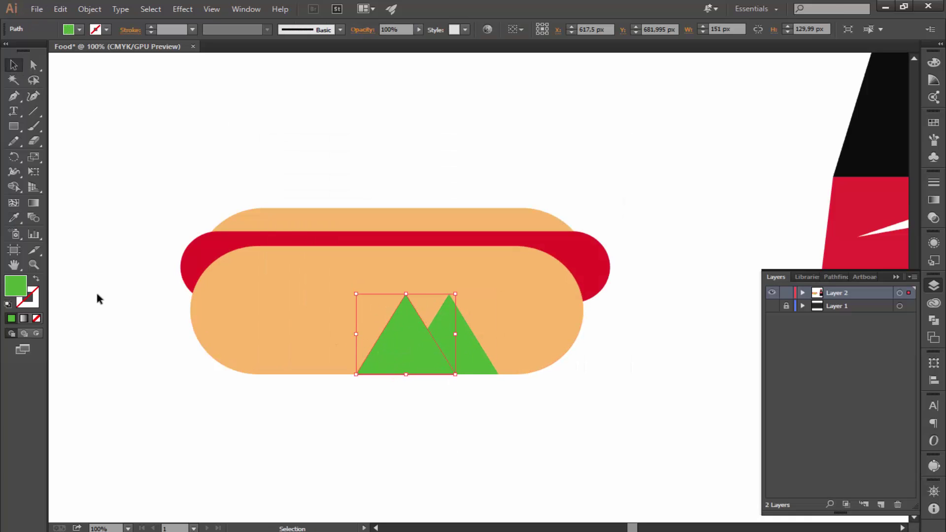
pyautogui.press('i')
pyautogui.click(123, 369)
pyautogui.press('v')
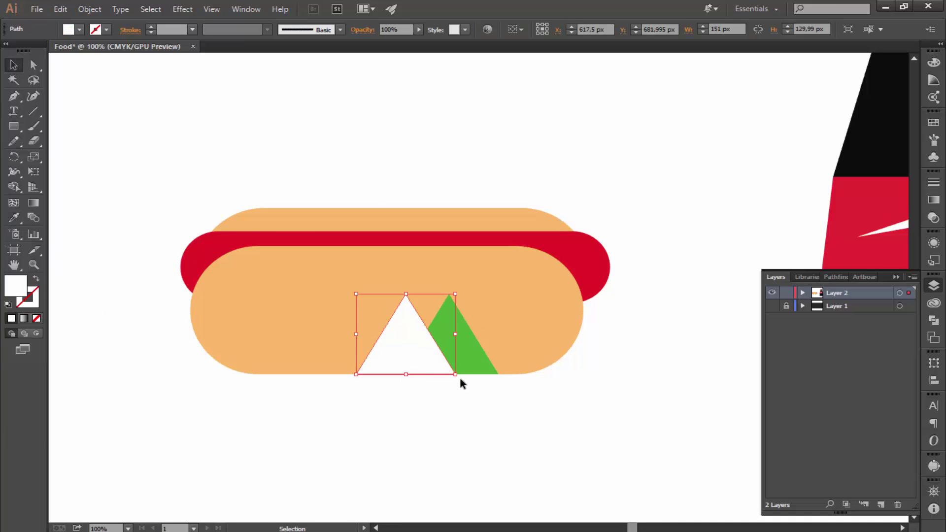
# Step: Scale the green triangle down from its corner
pyautogui.click(488, 368)
pyautogui.moveTo(499, 375); pyautogui.dragTo(485, 364)
pyautogui.click(493, 367)
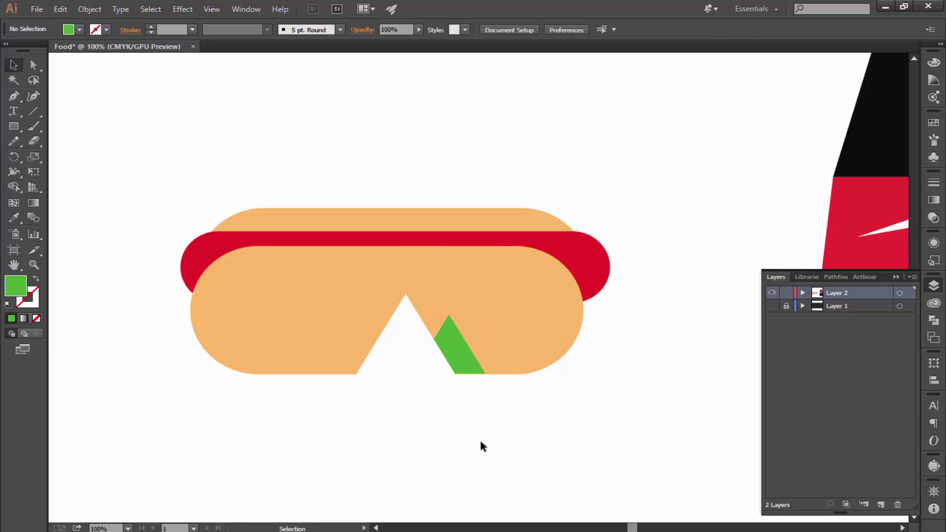
pyautogui.hotkey('ctrl', '+')
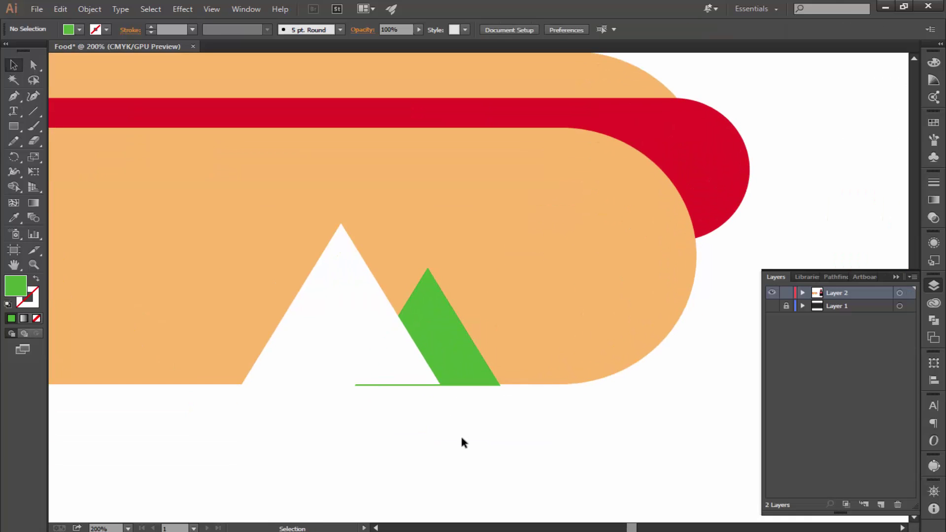
pyautogui.click(459, 375)
pyautogui.click(496, 439)
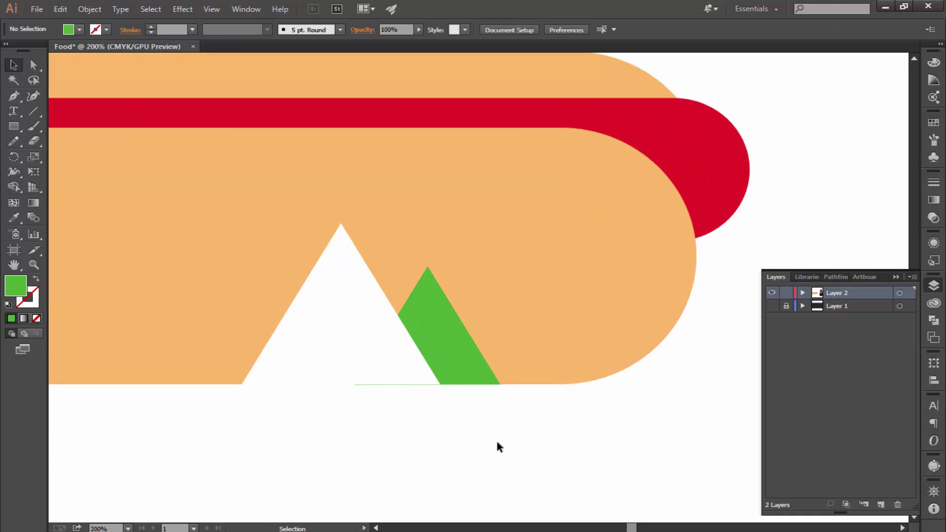
pyautogui.click(444, 354)
pyautogui.click(447, 416)
pyautogui.hotkey('ctrl', '-')
pyautogui.hotkey('ctrl', '-')
pyautogui.hotkey('ctrl', '-')
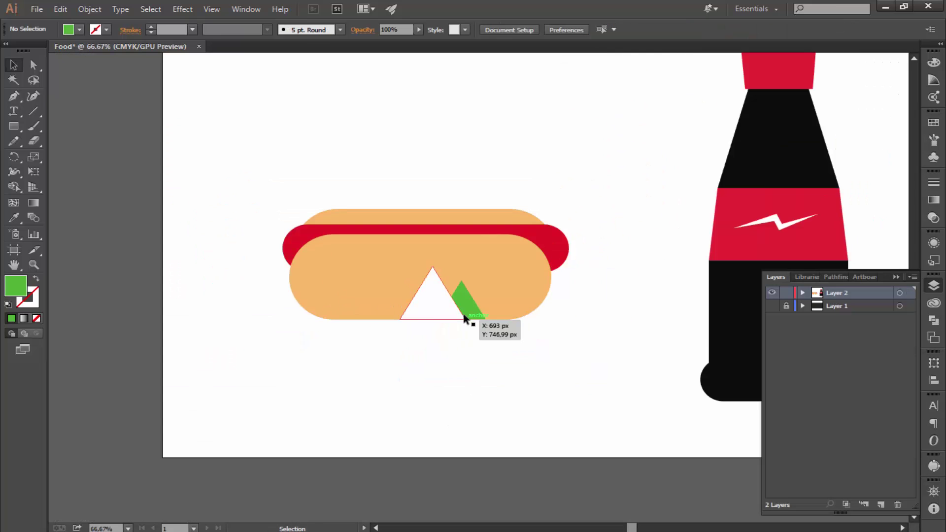
# Step: Group the two triangles and reflect a copy vertically above the bun
pyautogui.moveTo(465, 319)
pyautogui.mouseDown()
pyautogui.moveTo(433, 310)
pyautogui.moveTo(446, 213)
pyautogui.mouseUp()
pyautogui.rightClick(430, 306)
pyautogui.click(436, 362)
pyautogui.click(437, 383)
pyautogui.rightClick(446, 216)
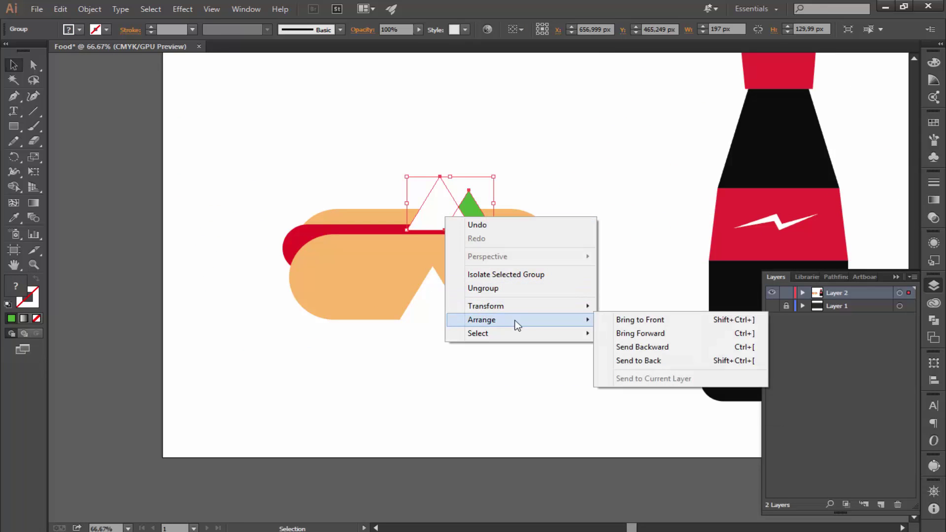
pyautogui.moveTo(486, 306)
pyautogui.click(633, 350)
pyautogui.press('Return')
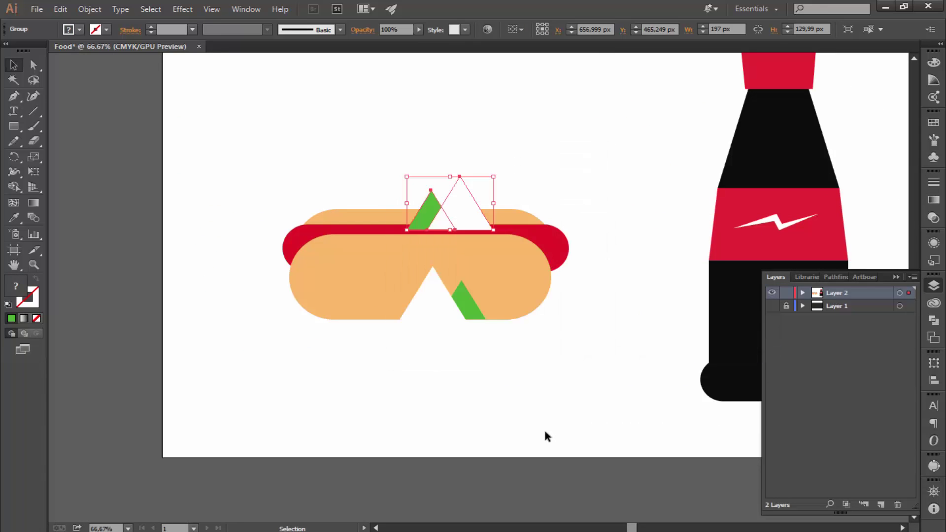
pyautogui.click(545, 436)
# Step: Ungroup the top copy, enlarge its green triangle, and lower the white one
pyautogui.click(469, 214)
pyautogui.rightClick(440, 217)
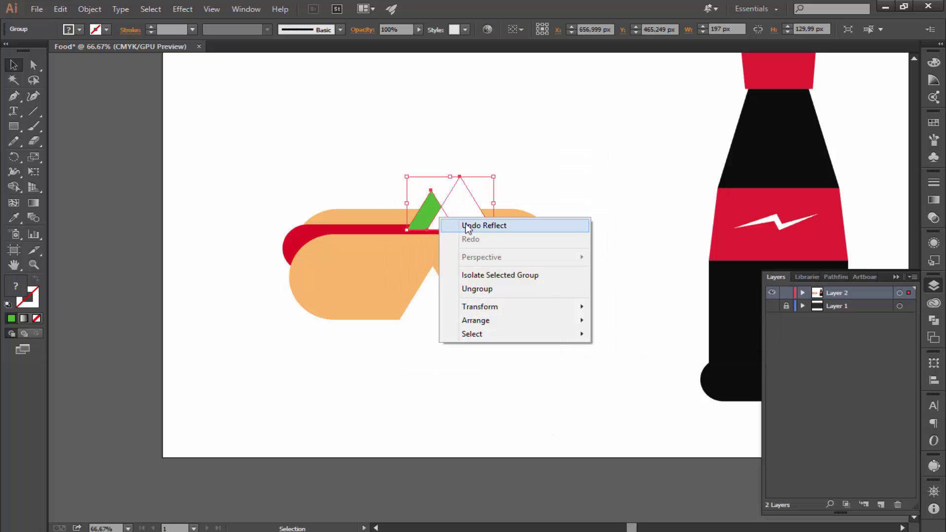
pyautogui.click(477, 289)
pyautogui.click(430, 209)
pyautogui.moveTo(444, 230); pyautogui.dragTo(477, 246)
pyautogui.moveTo(476, 213)
pyautogui.mouseDown()
pyautogui.moveTo(475, 232)
pyautogui.moveTo(463, 237)
pyautogui.mouseUp()
pyautogui.click(514, 274)
pyautogui.click(459, 207)
pyautogui.keyDown('shift'); pyautogui.click(423, 214); pyautogui.keyUp('shift')
# Step: Regroup the top triangles behind the bun and show the dark background again
pyautogui.rightClick(419, 217)
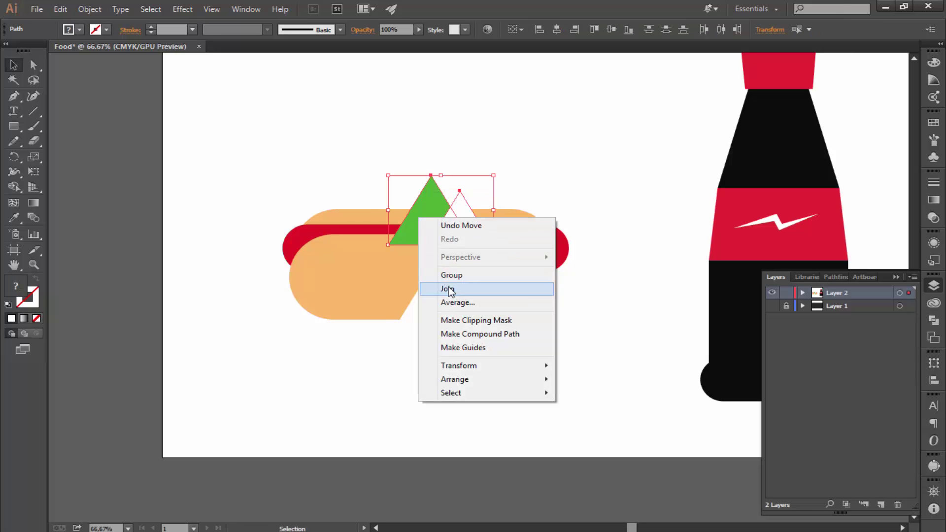
pyautogui.click(451, 275)
pyautogui.rightClick(436, 206)
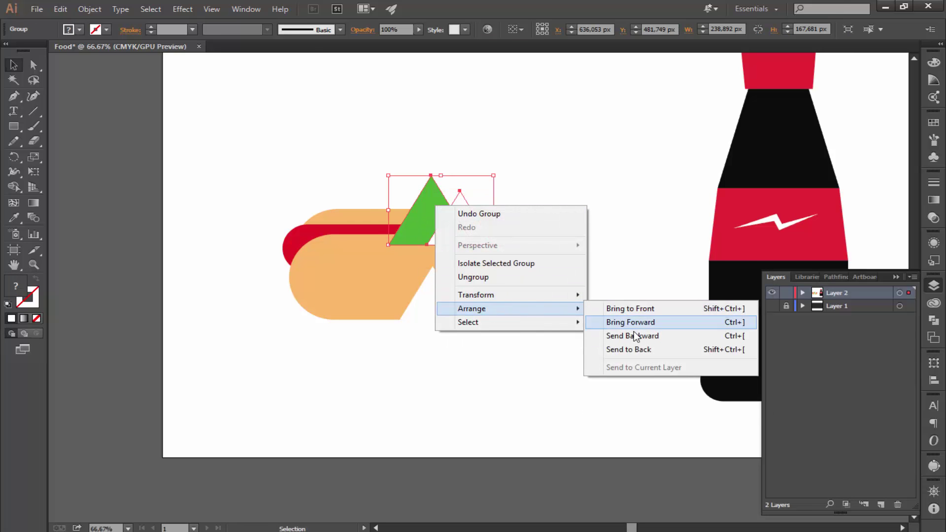
pyautogui.click(633, 349)
pyautogui.moveTo(435, 201); pyautogui.dragTo(451, 193)
pyautogui.click(552, 374)
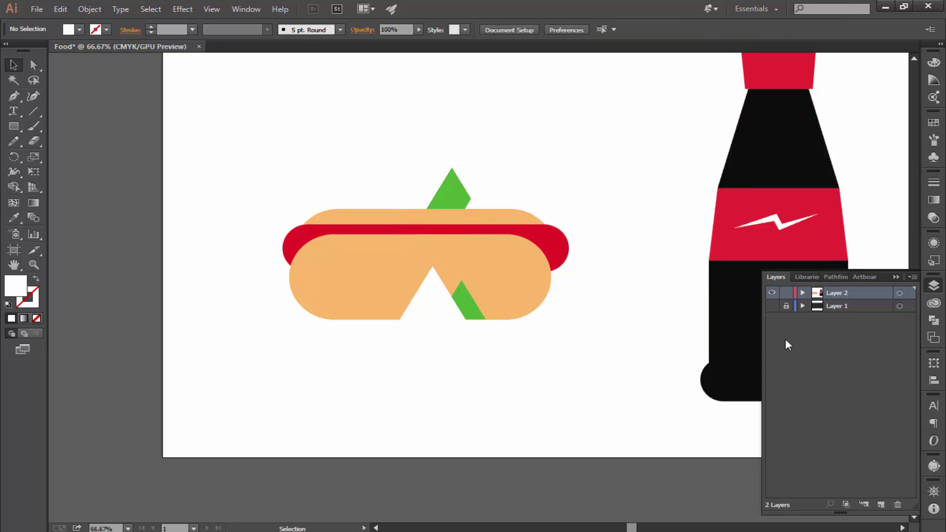
pyautogui.click(772, 306)
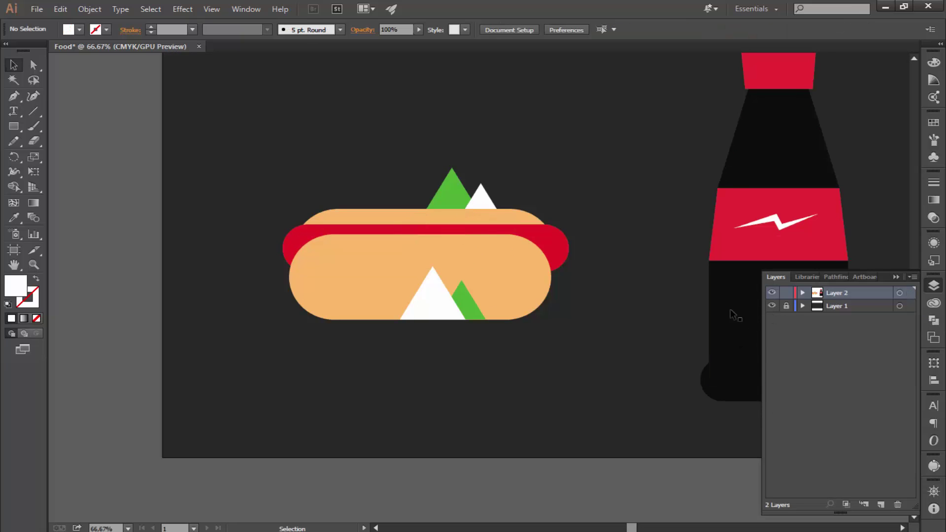
pyautogui.moveTo(439, 308); pyautogui.dragTo(413, 308)
# Step: Draw a seven-point zigzag path with the Pen tool across the top of the hot dog bun
pyautogui.click(407, 354)
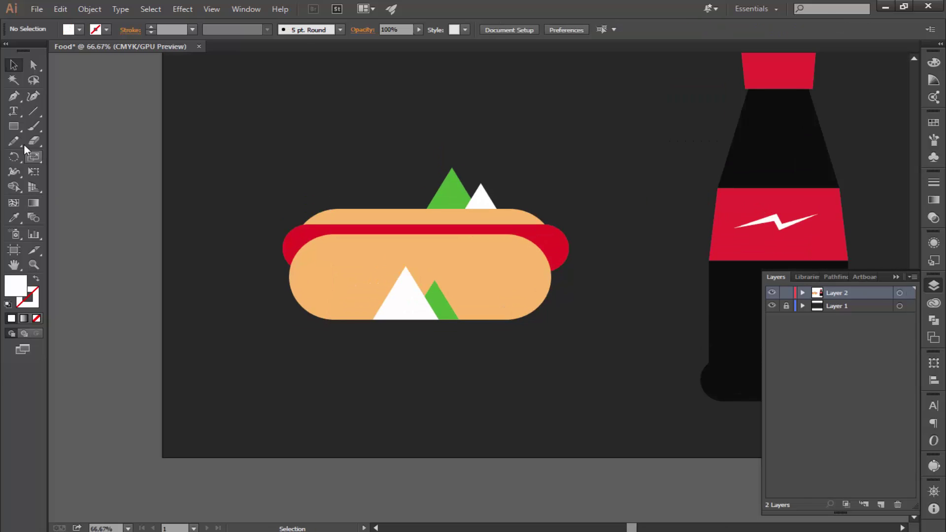
pyautogui.click(13, 96)
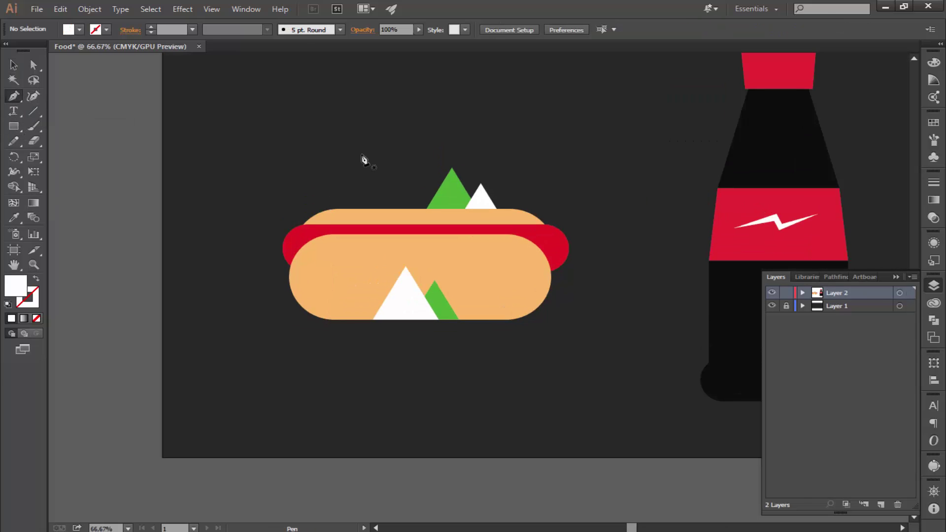
pyautogui.hotkey('ctrl', '+')
pyautogui.hotkey('ctrl', '+')
pyautogui.click(551, 231)
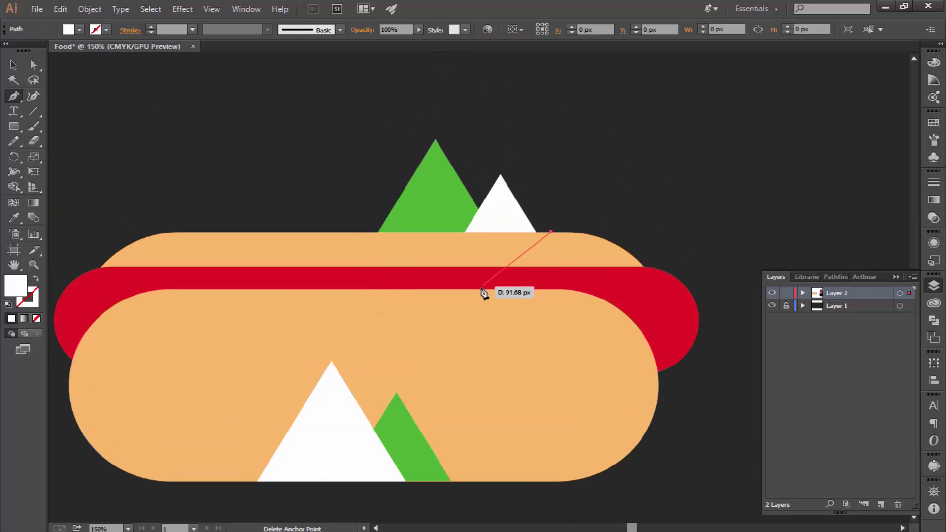
pyautogui.click(481, 288)
pyautogui.click(406, 233)
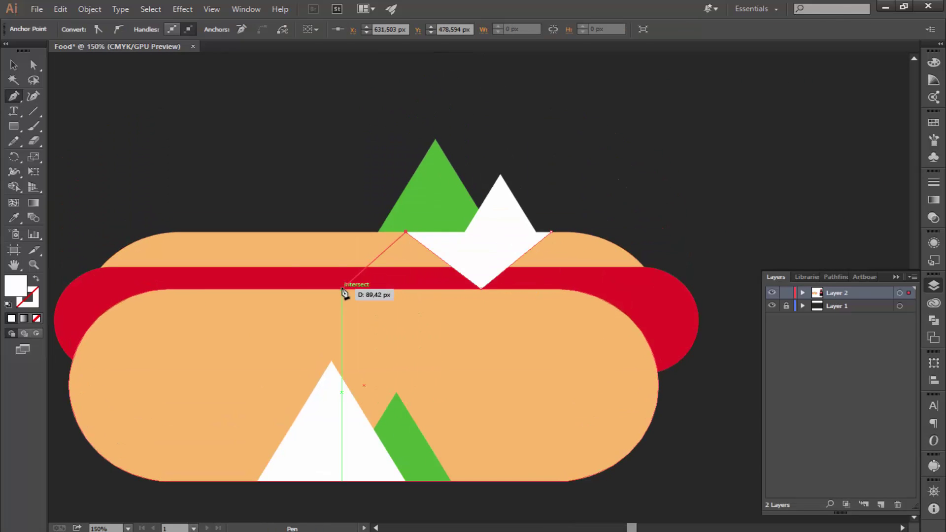
pyautogui.click(340, 288)
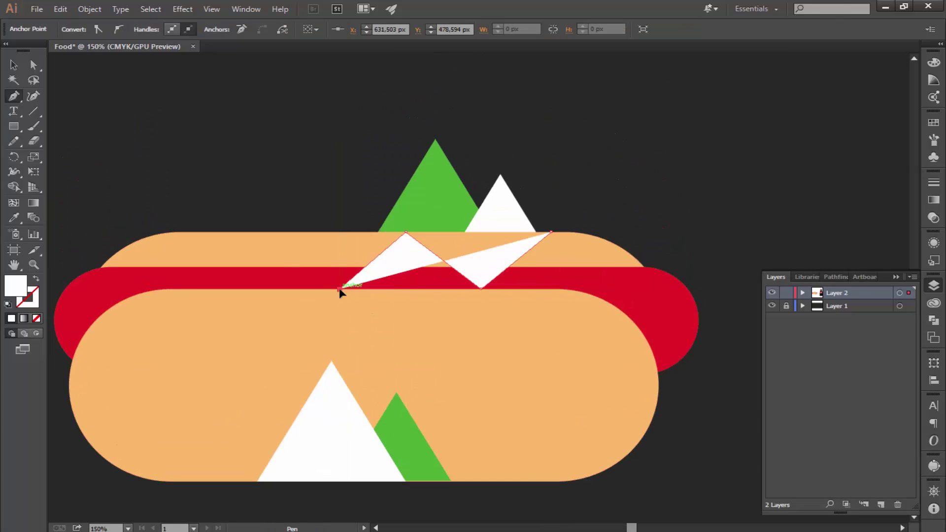
pyautogui.click(280, 232)
pyautogui.click(217, 288)
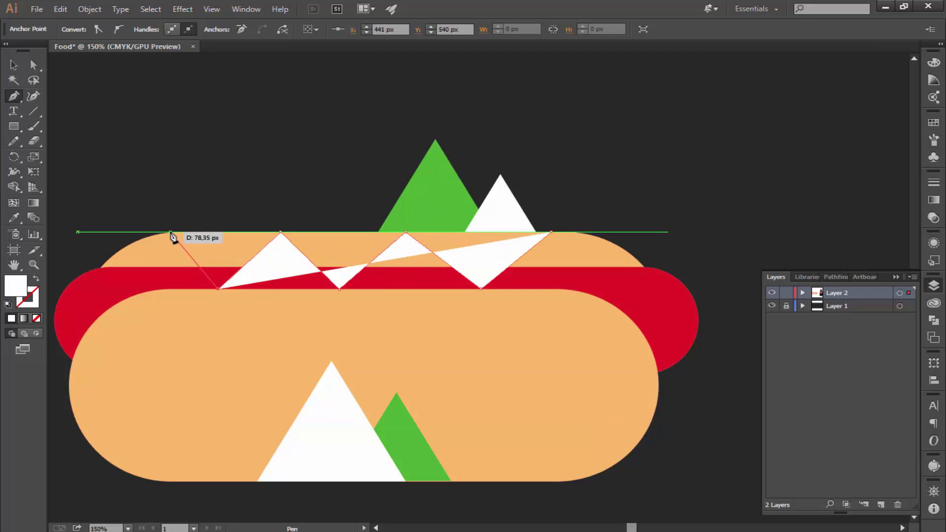
pyautogui.click(170, 232)
pyautogui.press('v')
# Step: Make the zigzag a white 10 pt stroke with round joins
pyautogui.click(62, 81)
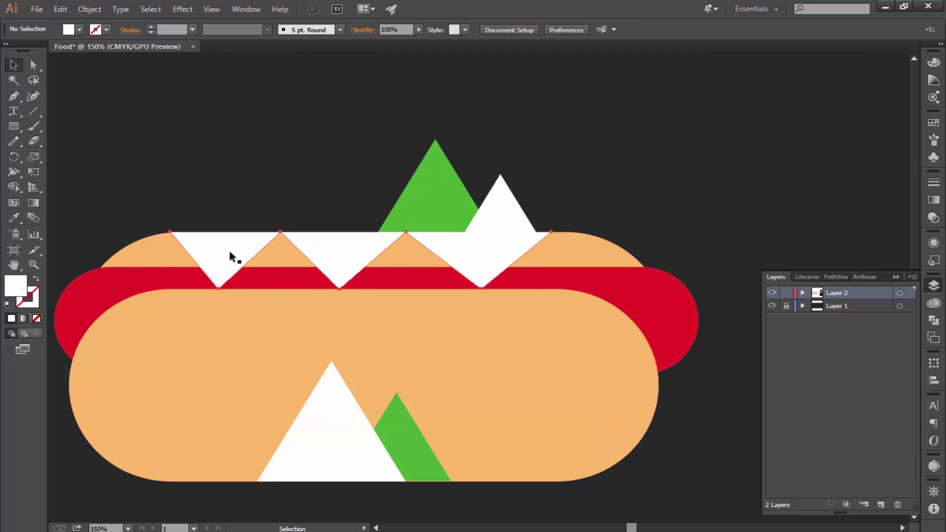
pyautogui.click(229, 248)
pyautogui.hotkey('shift', 'x')
pyautogui.click(152, 25)
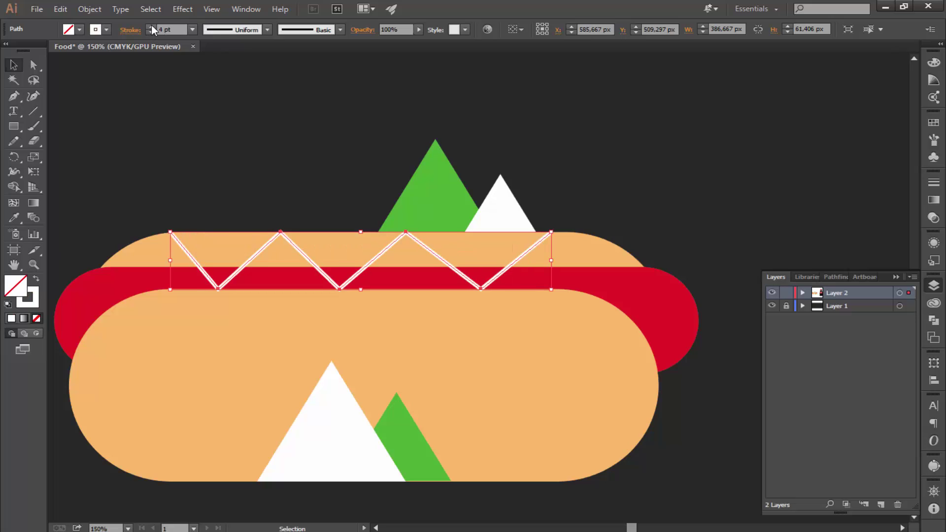
pyautogui.click(130, 31)
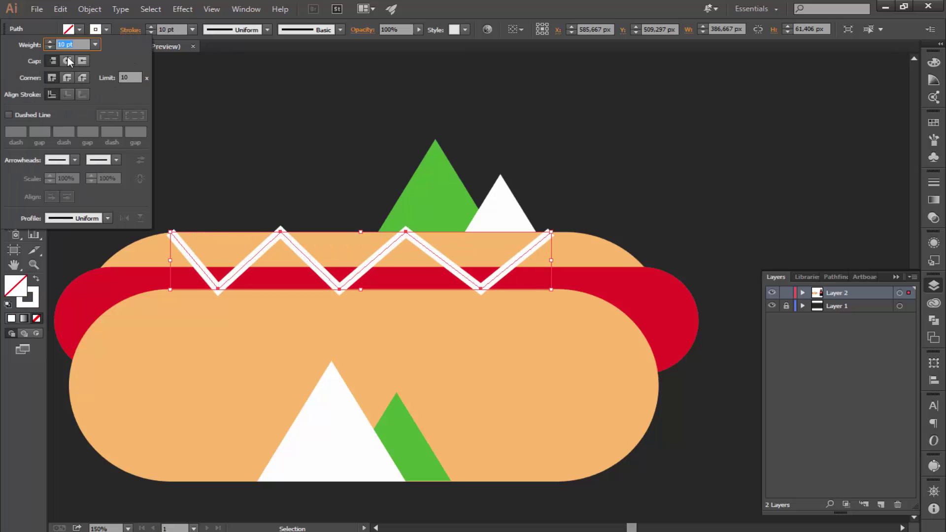
pyautogui.click(67, 78)
# Step: Round off the zigzag's sharp corners with the Direct Selection corner widgets
pyautogui.click(228, 150)
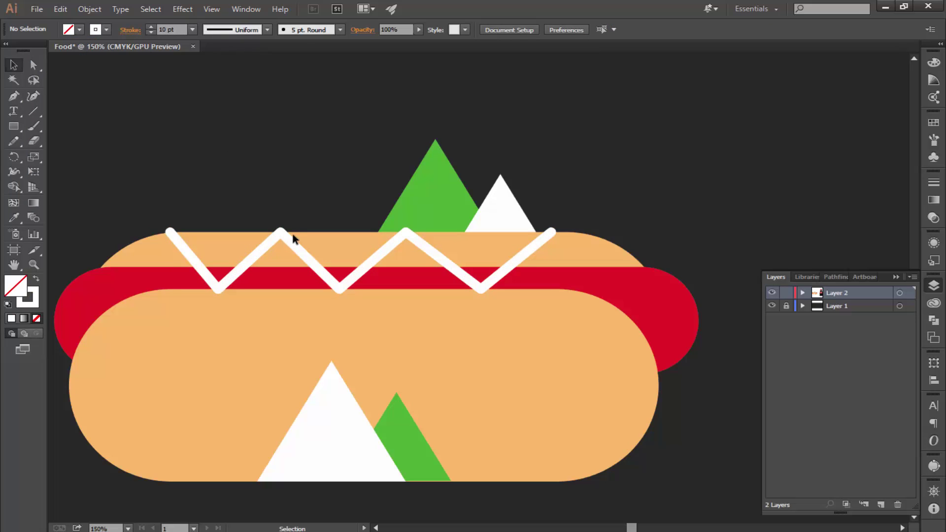
pyautogui.hotkey('ctrl', 'a')
pyautogui.press('a')
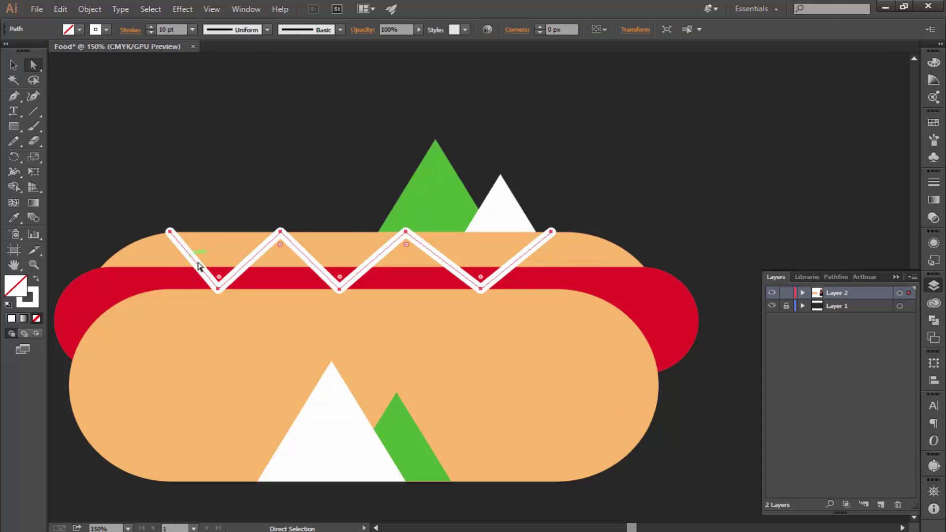
pyautogui.moveTo(218, 278)
pyautogui.mouseDown()
pyautogui.moveTo(220, 196)
pyautogui.moveTo(220, 281)
pyautogui.mouseUp()
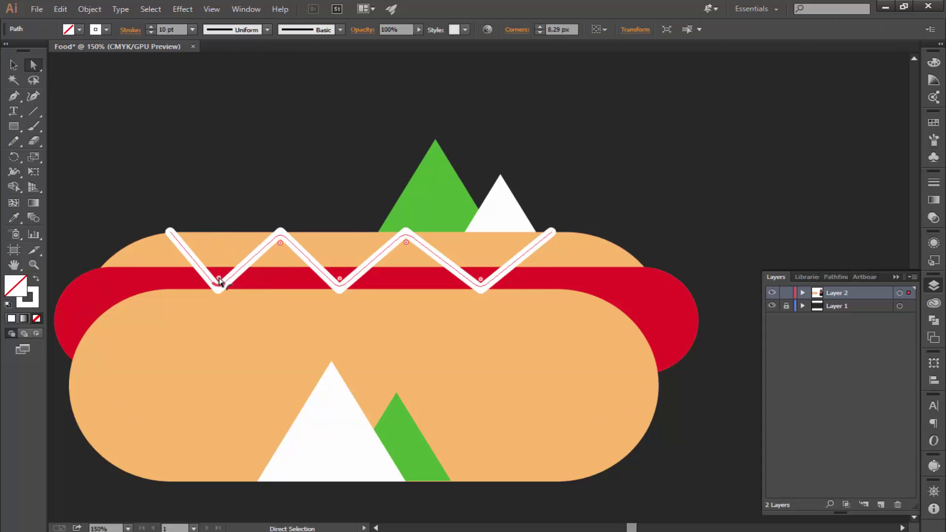
pyautogui.click(230, 166)
pyautogui.hotkey('ctrl', '0')
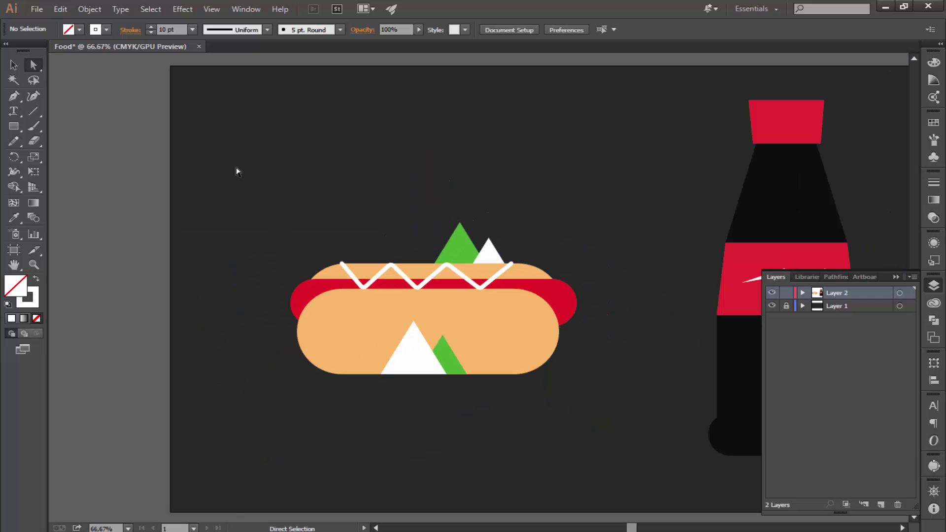
# Step: Try an orange stroke on the zigzag, then undo it to keep it white
pyautogui.hotkey('ctrl', '-')
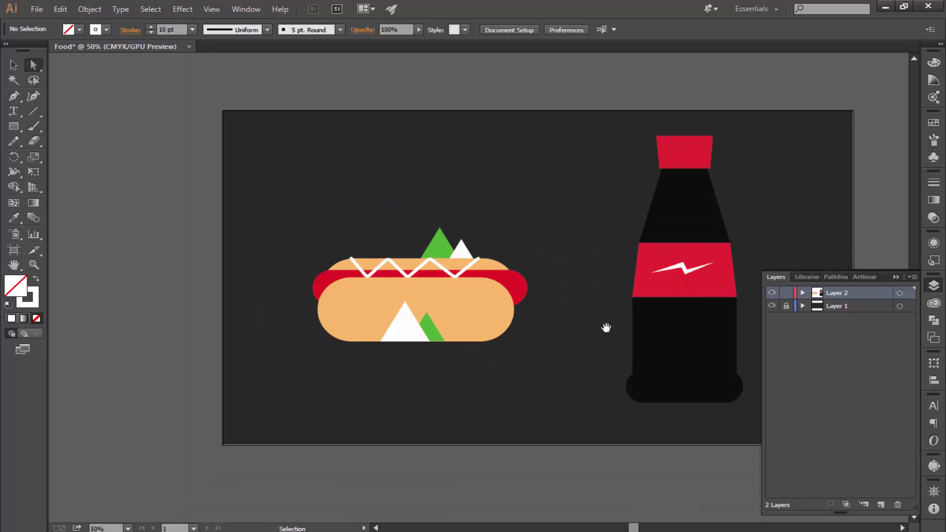
pyautogui.hotkey('ctrl', '1')
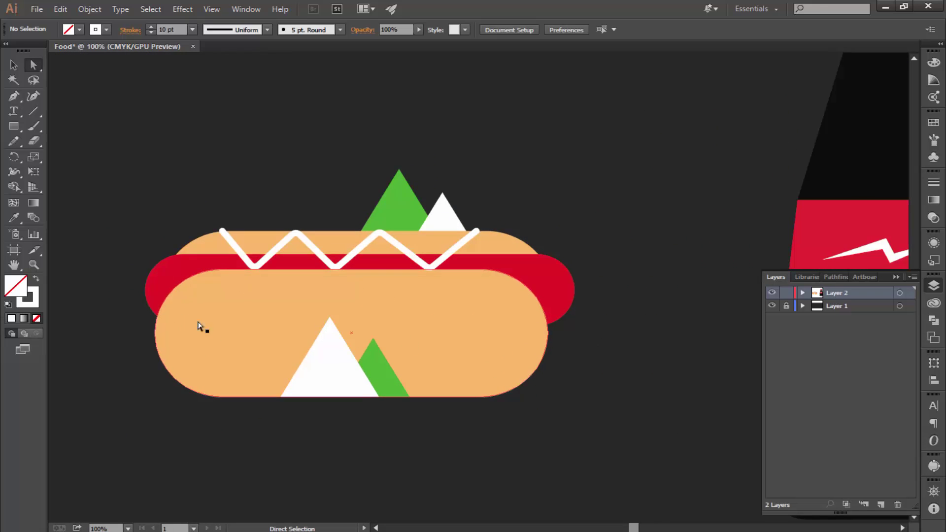
pyautogui.moveTo(179, 262); pyautogui.dragTo(241, 238)
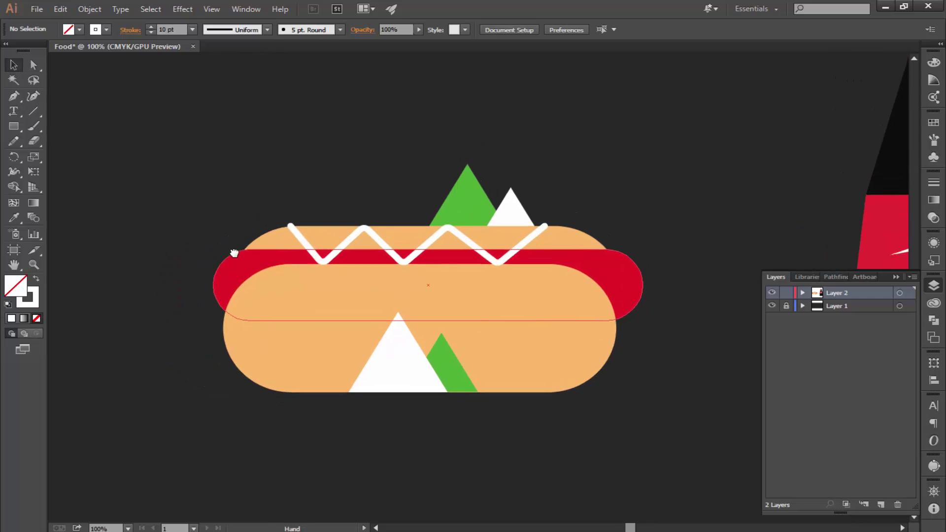
pyautogui.click(490, 242)
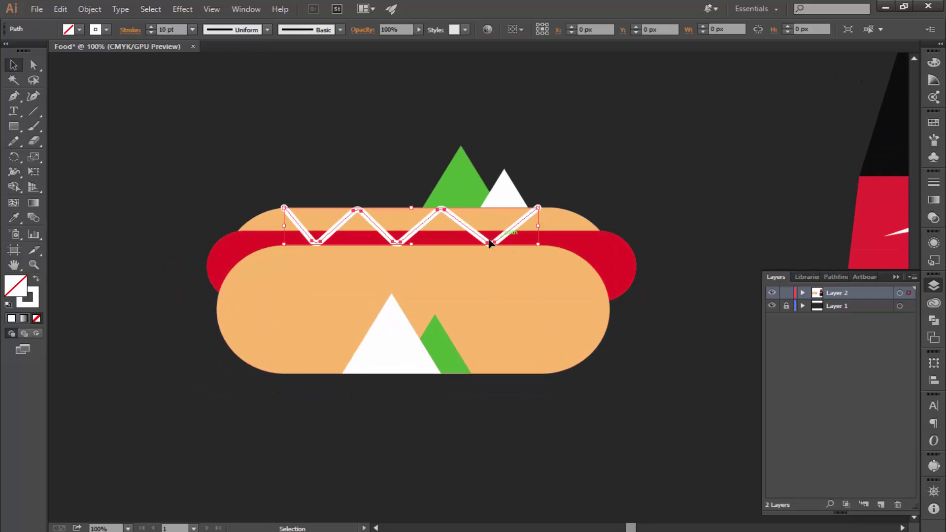
pyautogui.doubleClick(38, 302)
pyautogui.click(409, 179)
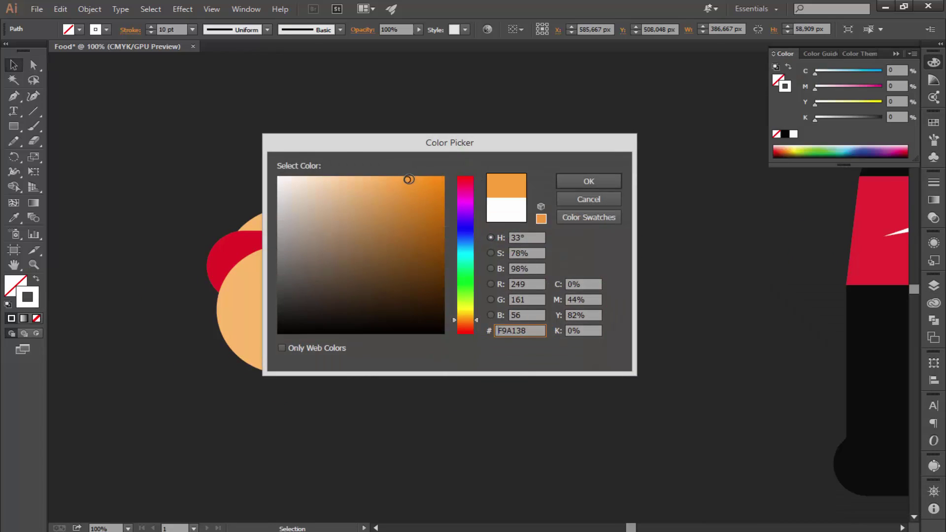
pyautogui.click(588, 181)
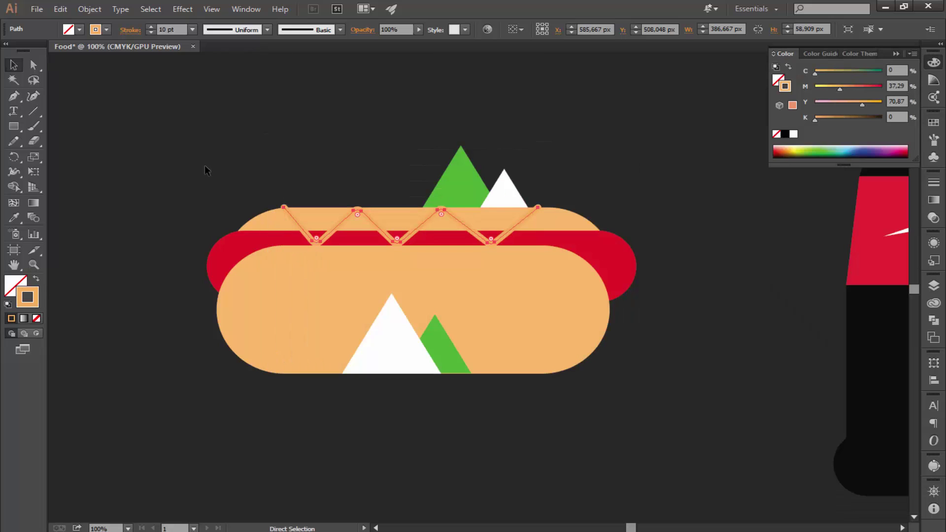
pyautogui.hotkey('ctrl', 'z')
pyautogui.click(169, 139)
# Step: Group the hot dog's parts and move the hot dog lower and to the right
pyautogui.hotkey('ctrl', '-')
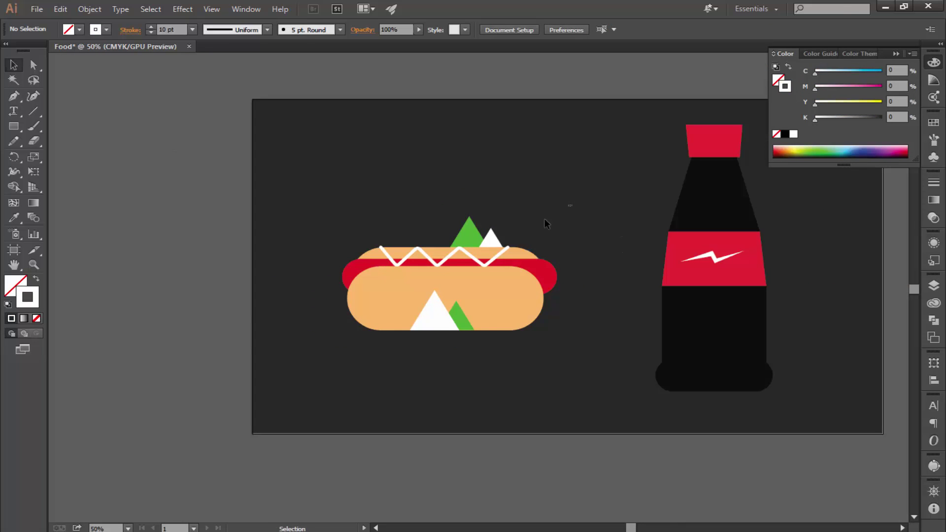
pyautogui.moveTo(544, 219); pyautogui.dragTo(401, 311)
pyautogui.rightClick(401, 312)
pyautogui.click(437, 372)
pyautogui.moveTo(485, 322); pyautogui.dragTo(527, 364)
pyautogui.click(699, 411)
pyautogui.hotkey('ctrl', '-')
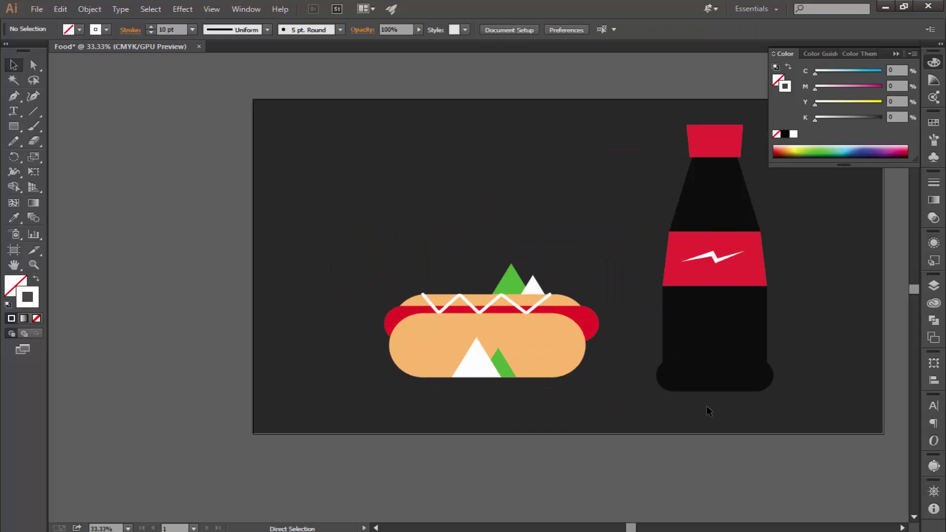
pyautogui.hotkey('ctrl', '+')
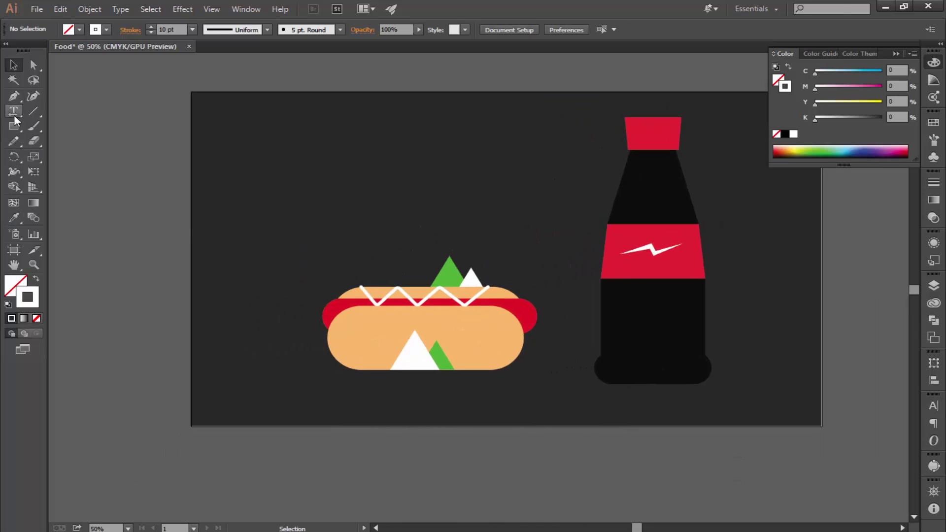
pyautogui.click(15, 115)
pyautogui.click(36, 279)
# Step: Add white 'Fast Food' text, scale it up and place it at the top centre
pyautogui.click(281, 161)
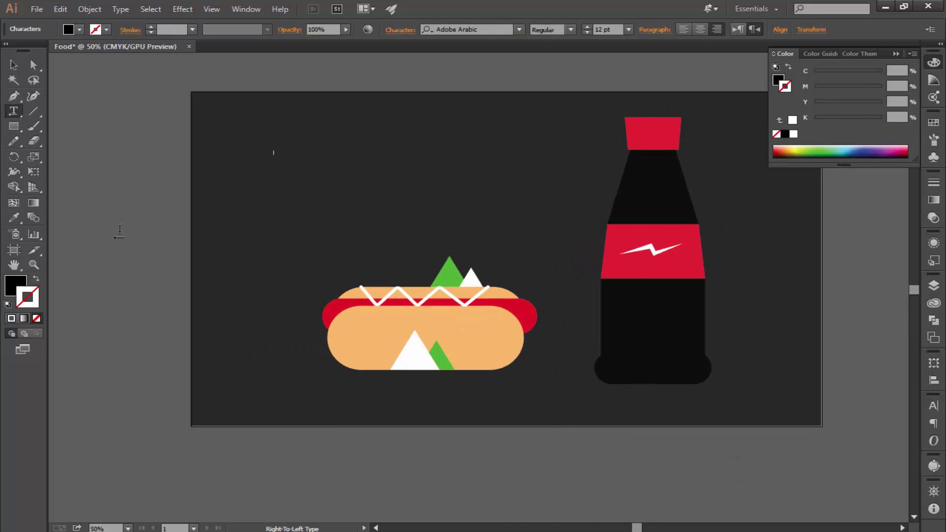
pyautogui.doubleClick(15, 286)
pyautogui.click(279, 178)
pyautogui.click(589, 182)
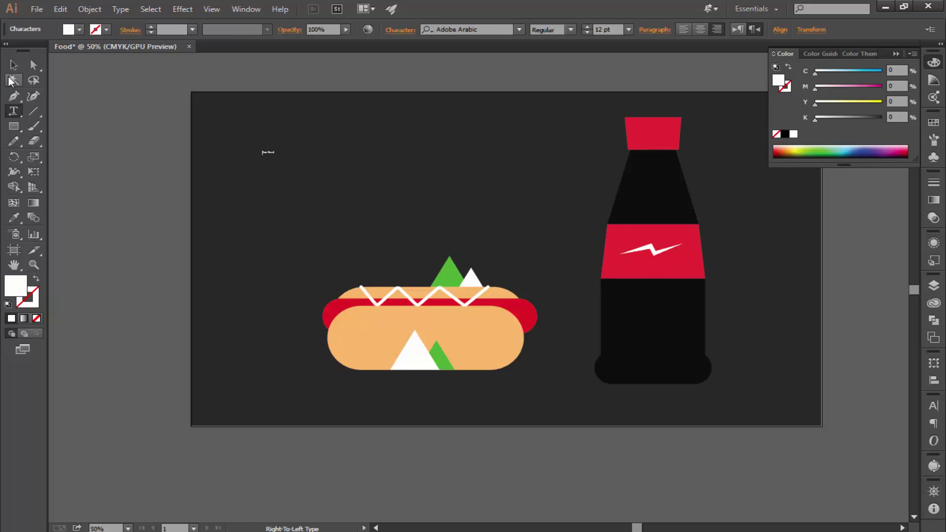
pyautogui.press('Escape')
pyautogui.moveTo(276, 159); pyautogui.dragTo(351, 187)
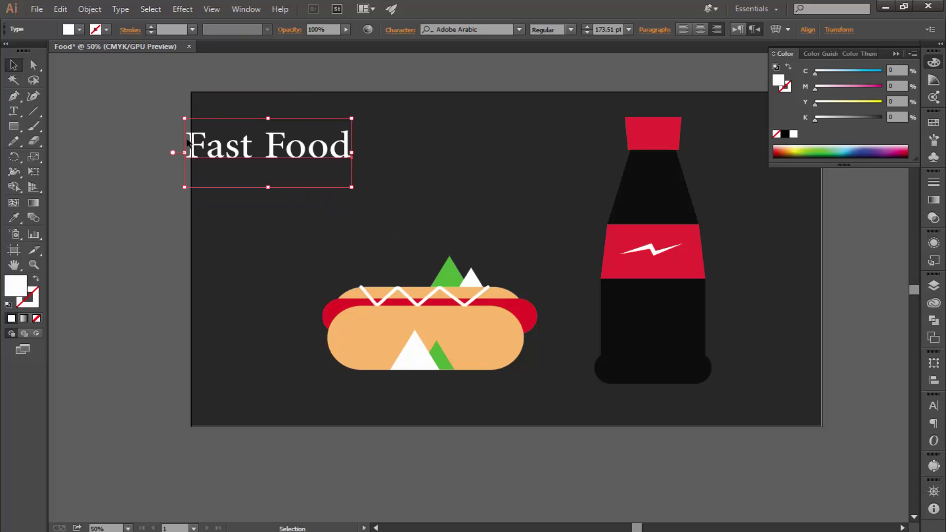
pyautogui.moveTo(266, 148); pyautogui.dragTo(413, 185)
# Step: Apply the ADL MounTiane script font to the title and enlarge it further
pyautogui.tripleClick(419, 183)
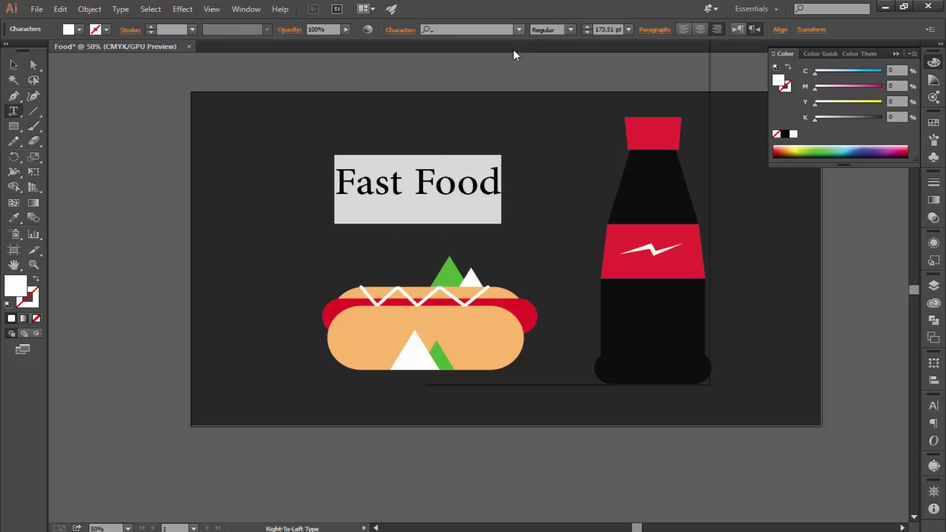
pyautogui.click(519, 30)
pyautogui.click(533, 264)
pyautogui.press('Escape')
pyautogui.click(402, 222)
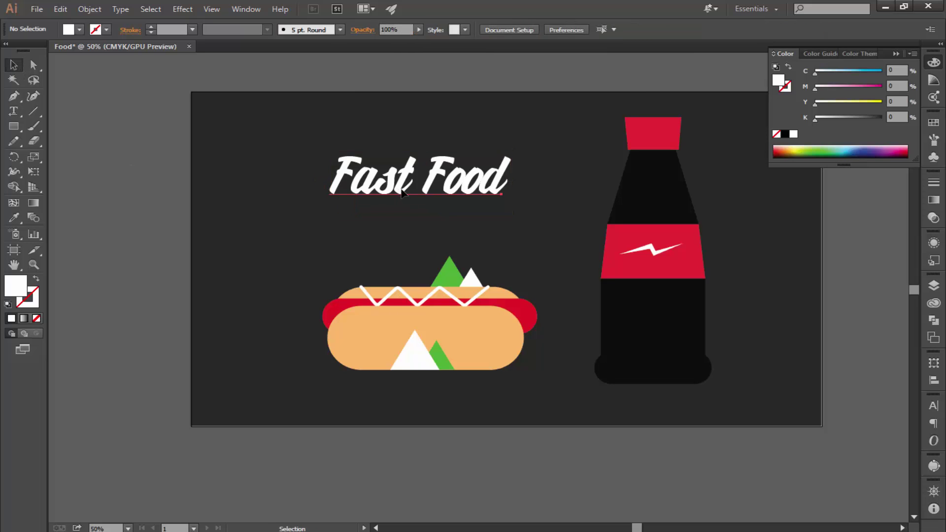
pyautogui.click(401, 192)
pyautogui.moveTo(514, 212); pyautogui.dragTo(540, 232)
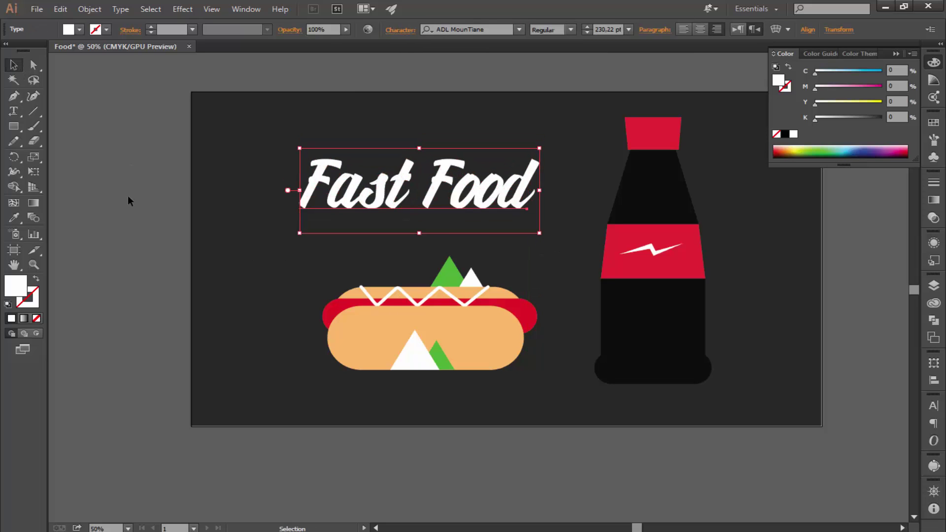
pyautogui.click(129, 197)
# Step: Group the bottle's shapes, scale it down to about 327 × 788 px and nudge it up-left
pyautogui.click(680, 370)
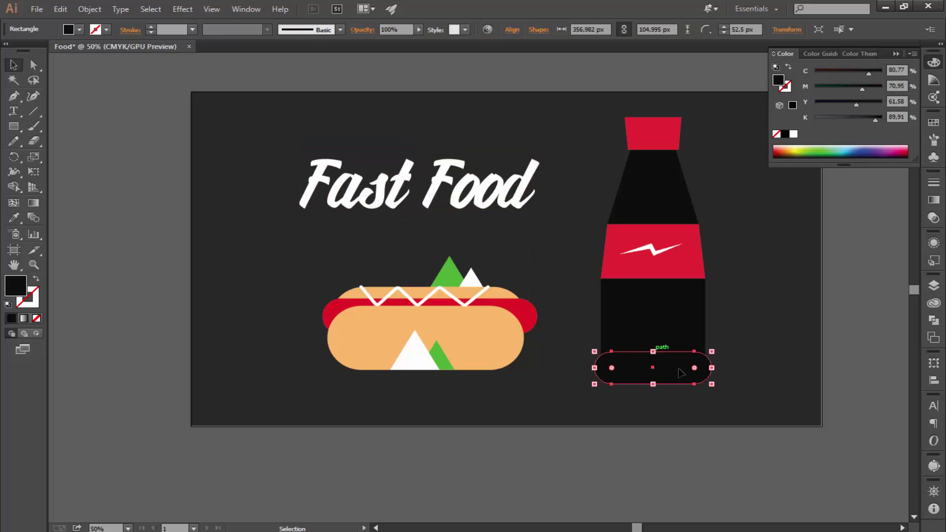
pyautogui.click(757, 342)
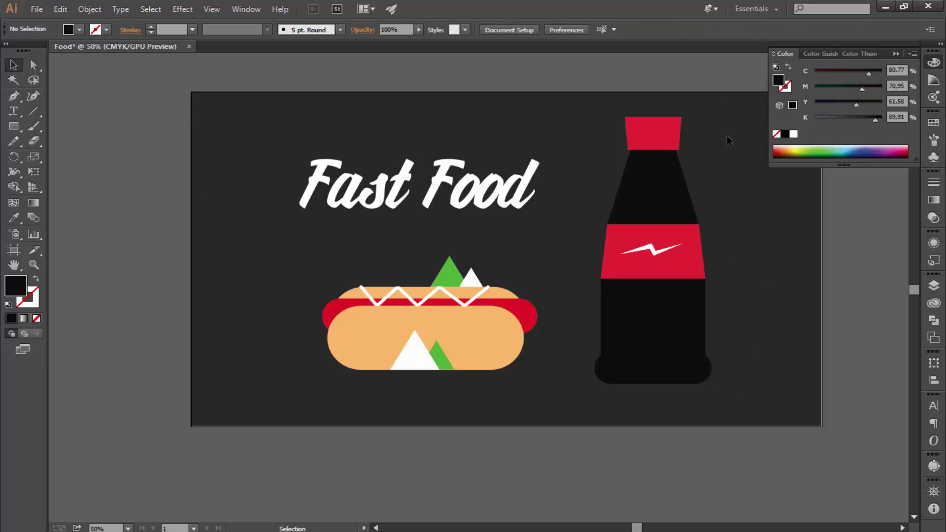
pyautogui.moveTo(729, 120); pyautogui.dragTo(659, 383)
pyautogui.rightClick(662, 371)
pyautogui.click(675, 246)
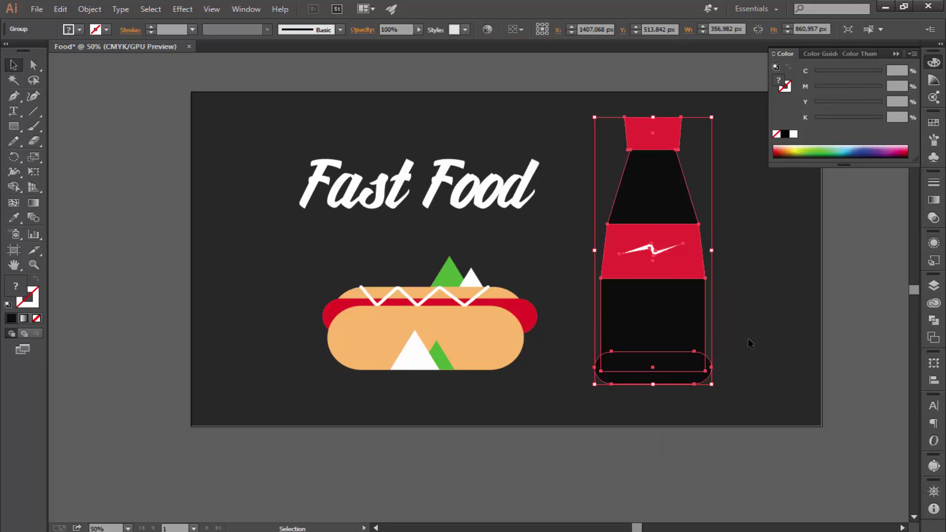
pyautogui.moveTo(714, 388); pyautogui.dragTo(703, 364)
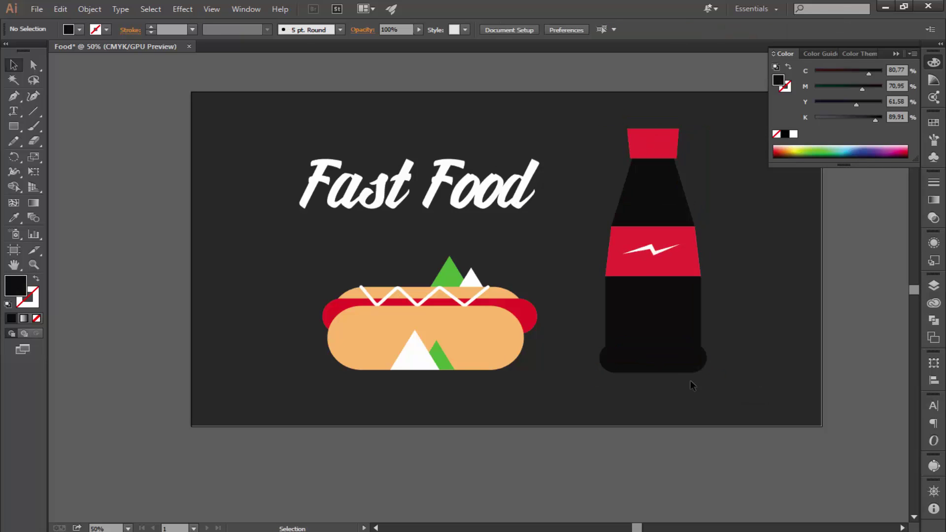
pyautogui.moveTo(699, 310); pyautogui.dragTo(710, 320)
pyautogui.moveTo(673, 347); pyautogui.dragTo(670, 341)
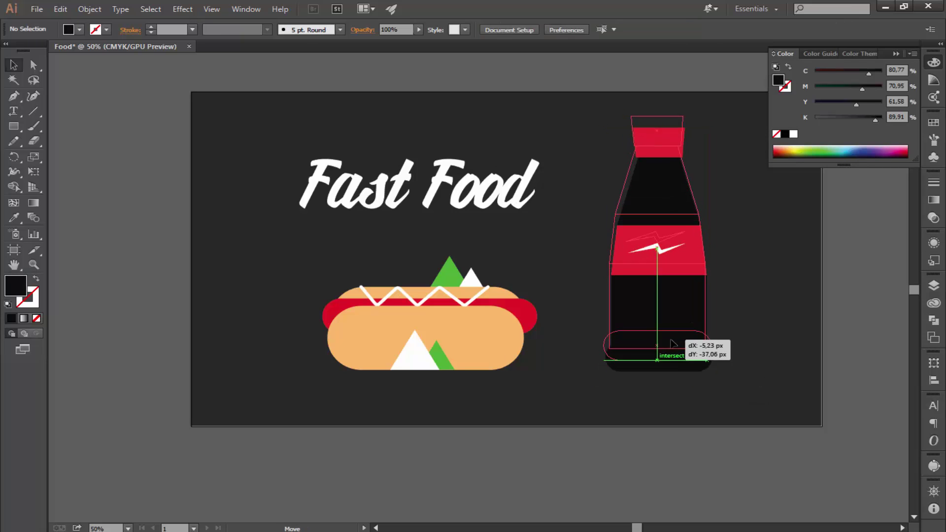
pyautogui.click(674, 404)
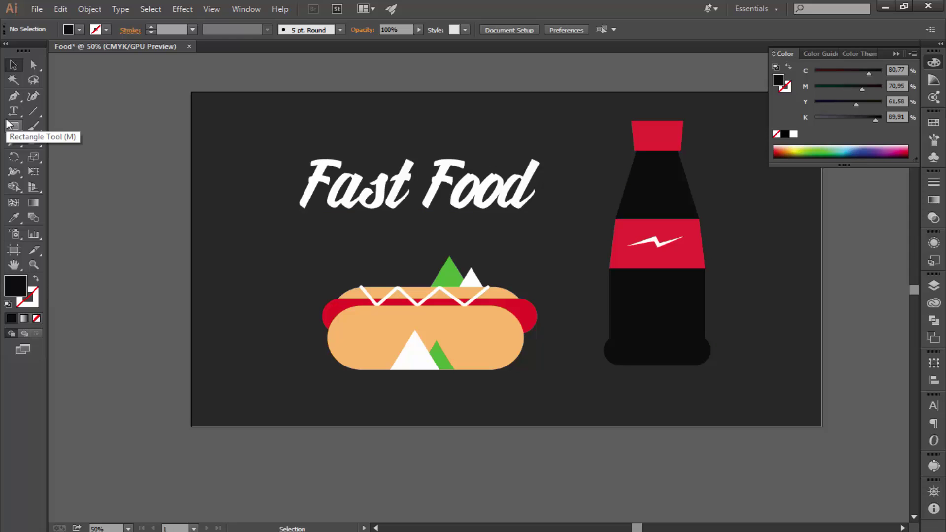
# Step: Draw a white (#ffffff) 2 pt vertical line down the red bottle cap
pyautogui.hotkey('ctrl', '+')
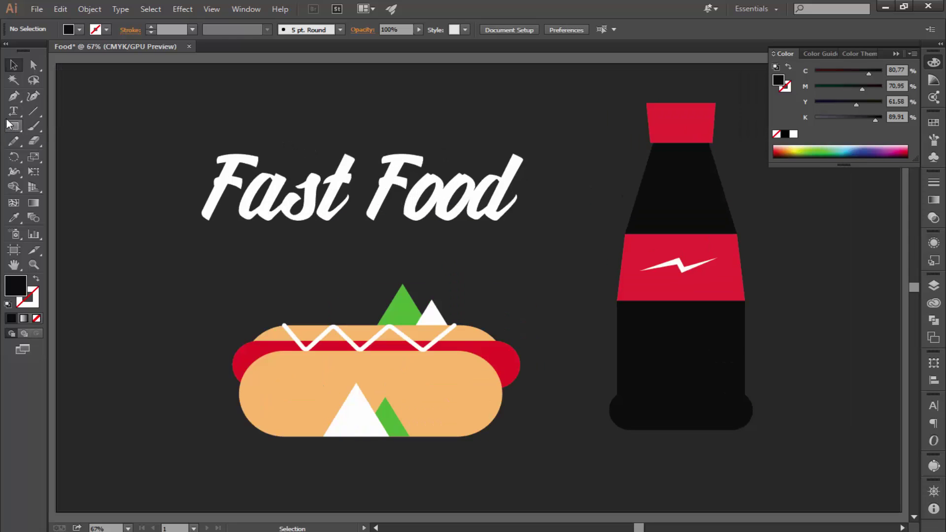
pyautogui.hotkey('ctrl', '+')
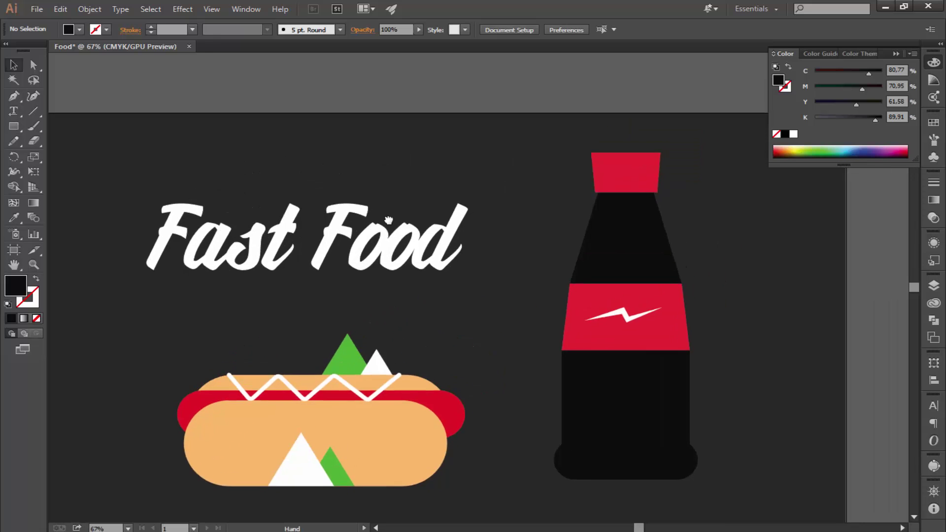
pyautogui.hotkey('ctrl', '+')
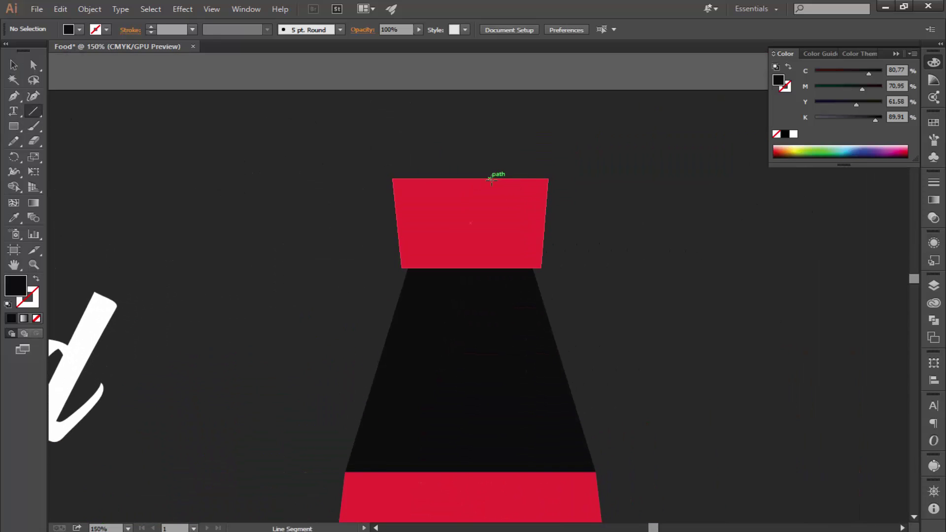
pyautogui.click(518, 183)
pyautogui.click(485, 287)
pyautogui.moveTo(520, 183); pyautogui.dragTo(519, 268)
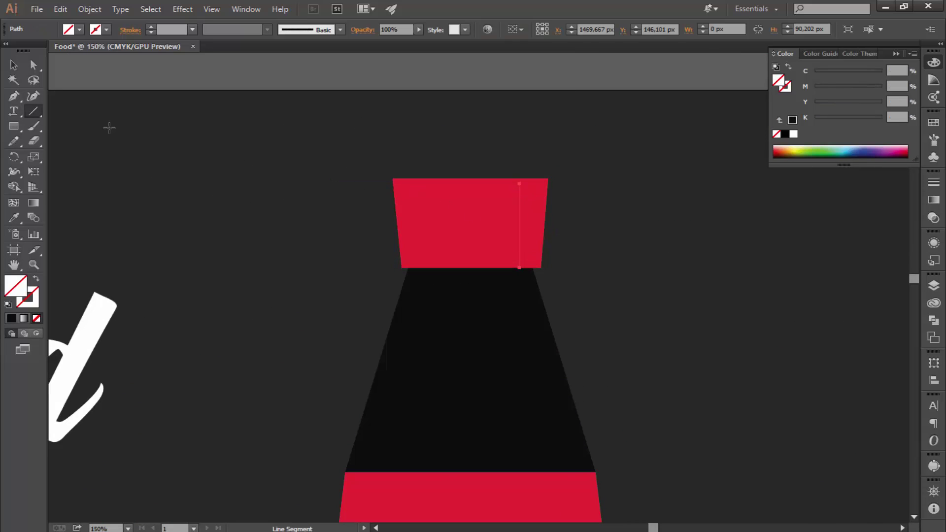
pyautogui.doubleClick(16, 288)
pyautogui.write('ffffff')
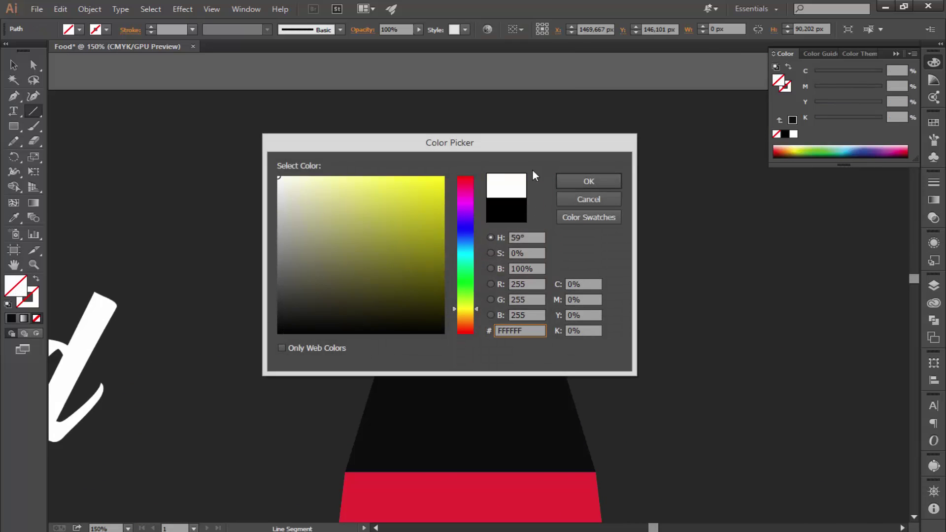
pyautogui.click(586, 180)
pyautogui.click(150, 26)
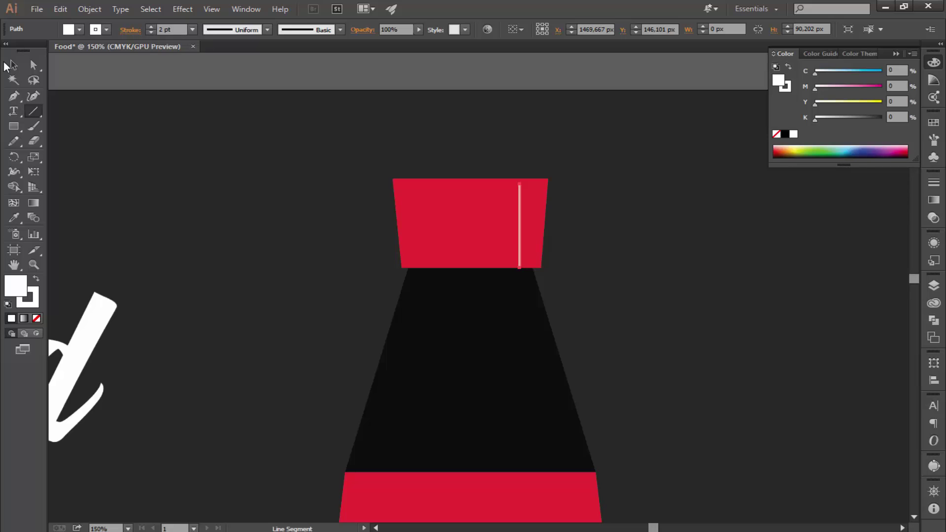
# Step: Extend the white line's top anchor up to the cap's top edge
pyautogui.press('v')
pyautogui.hotkey('ctrl', 'shift', 'a')
pyautogui.hotkey('ctrl', '=')
pyautogui.hotkey('ctrl', '=')
pyautogui.moveTo(526, 206); pyautogui.dragTo(520, 248)
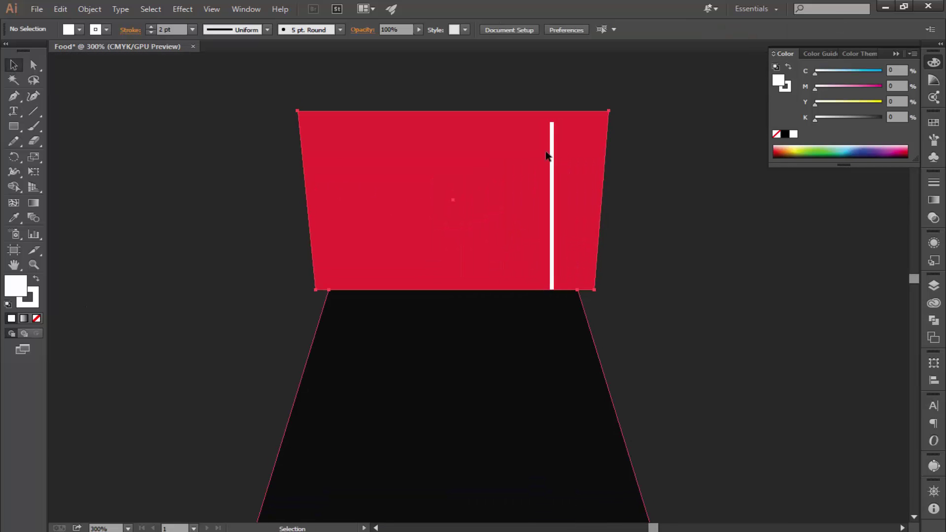
pyautogui.click(552, 123)
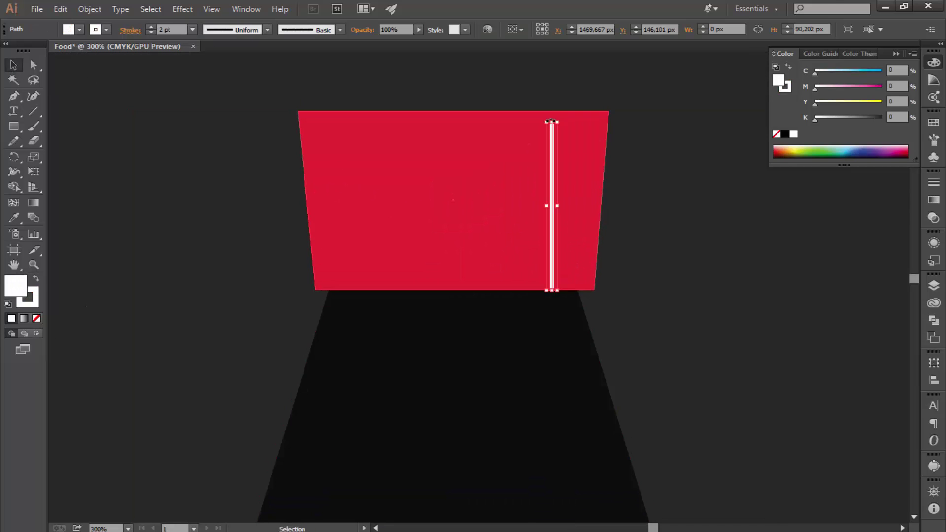
pyautogui.moveTo(552, 122); pyautogui.dragTo(552, 111)
pyautogui.click(510, 95)
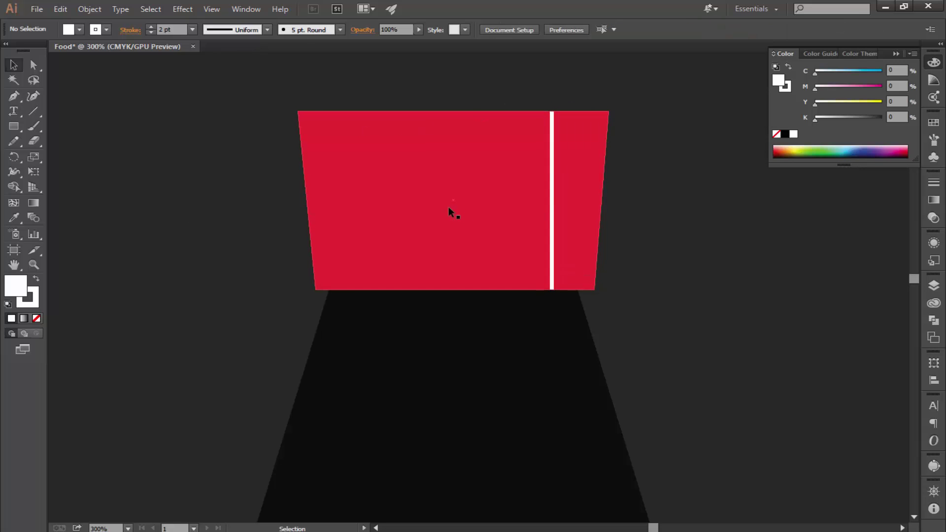
# Step: Alt-drag a duplicate of the white line just to its left
pyautogui.click(552, 206)
pyautogui.press('a')
pyautogui.hotkey('ctrl', '=')
pyautogui.hotkey('ctrl', '=')
pyautogui.press('v')
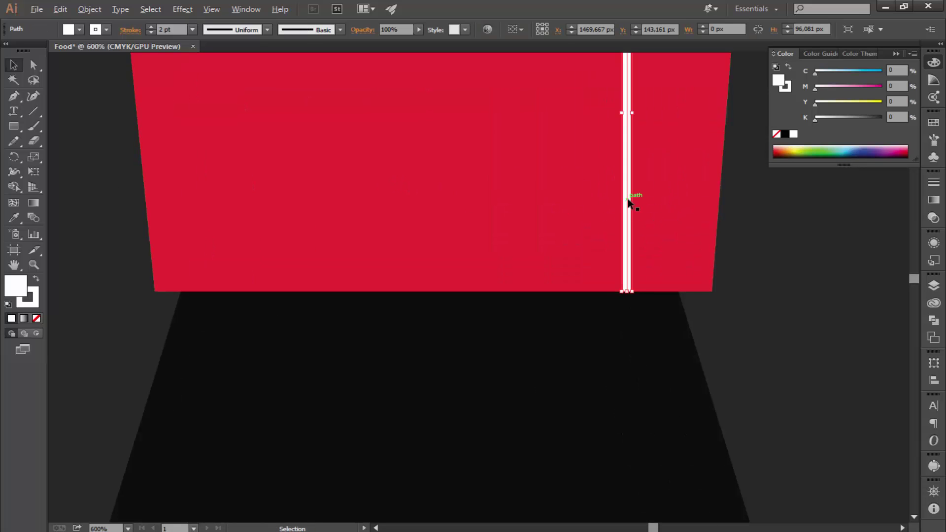
pyautogui.moveTo(628, 201); pyautogui.dragTo(612, 202)
pyautogui.click(652, 280)
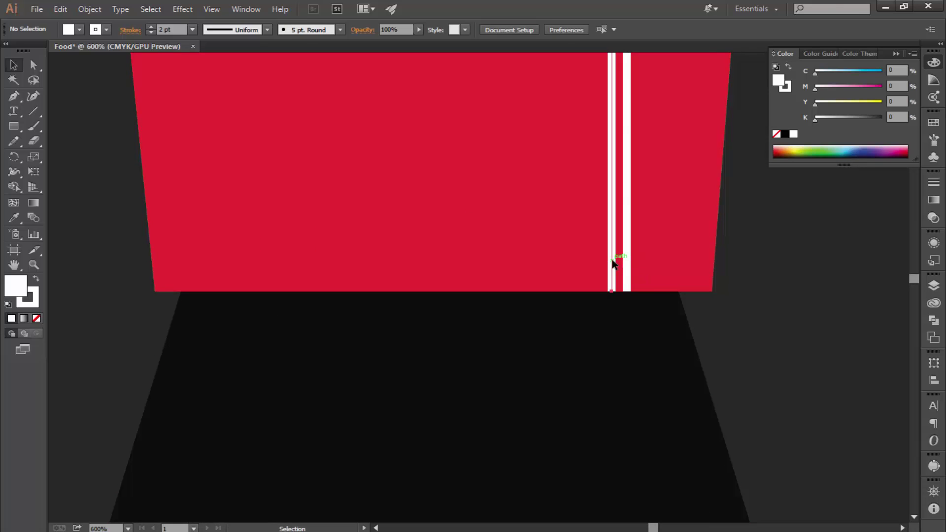
# Step: Nudge the copy flush against the original to form one wider white stripe
pyautogui.moveTo(612, 264); pyautogui.dragTo(618, 265)
pyautogui.press('a')
pyautogui.hotkey('ctrl', '=')
pyautogui.hotkey('ctrl', '=')
pyautogui.hotkey('ctrl', '=')
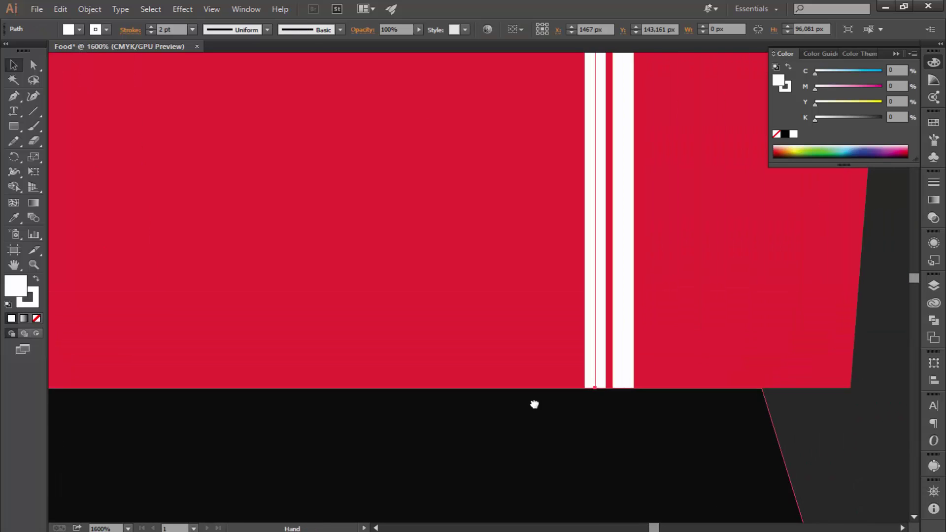
pyautogui.press('v')
pyautogui.moveTo(589, 353); pyautogui.dragTo(591, 363)
pyautogui.click(849, 478)
pyautogui.press('a')
pyautogui.hotkey('ctrl', 'w')
pyautogui.press('Escape')
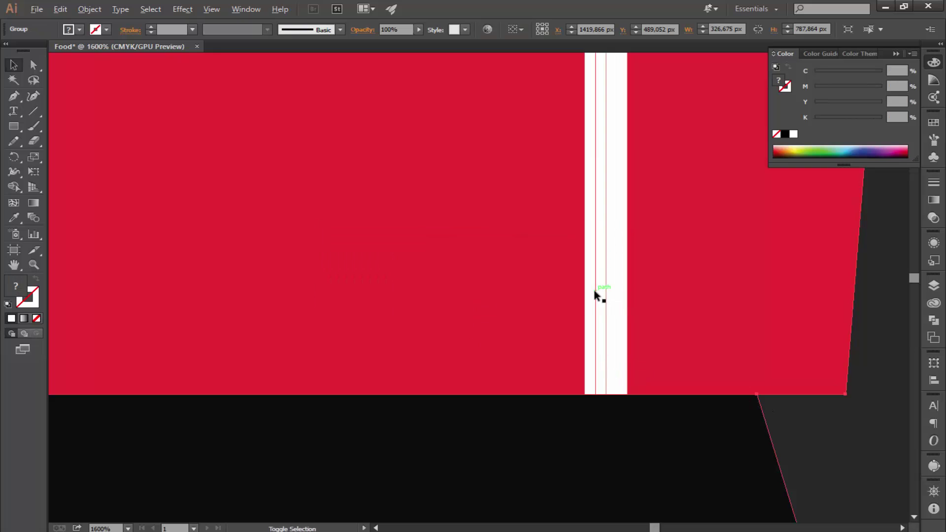
pyautogui.press('v')
pyautogui.hotkey('ctrl', 'shift', 'a')
pyautogui.moveTo(597, 306); pyautogui.dragTo(601, 318)
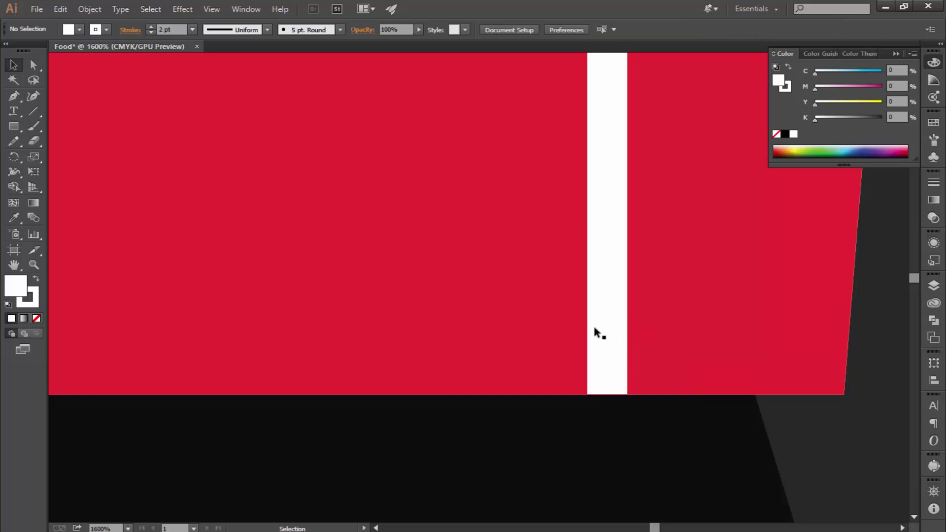
# Step: Colour one stripe line dark red, swapping it onto the stroke
pyautogui.doubleClick(24, 285)
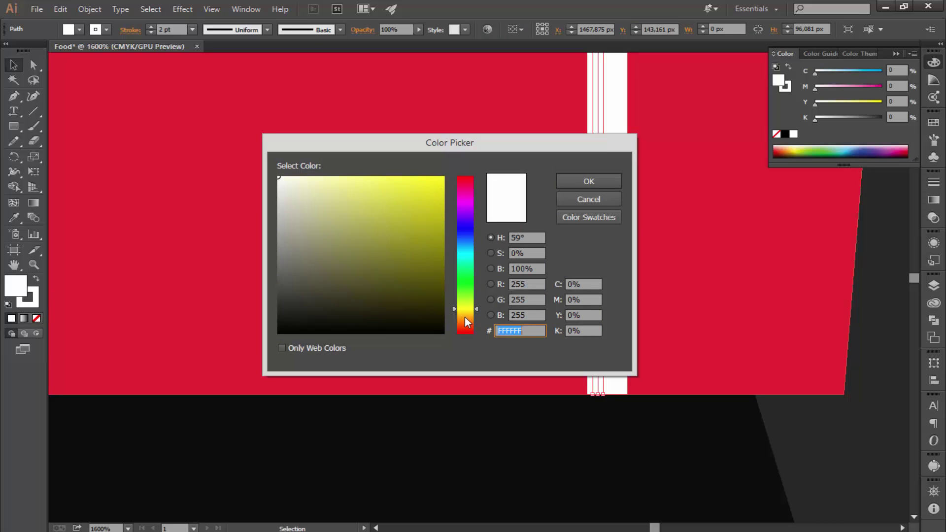
pyautogui.moveTo(468, 226); pyautogui.dragTo(469, 173)
pyautogui.click(447, 189)
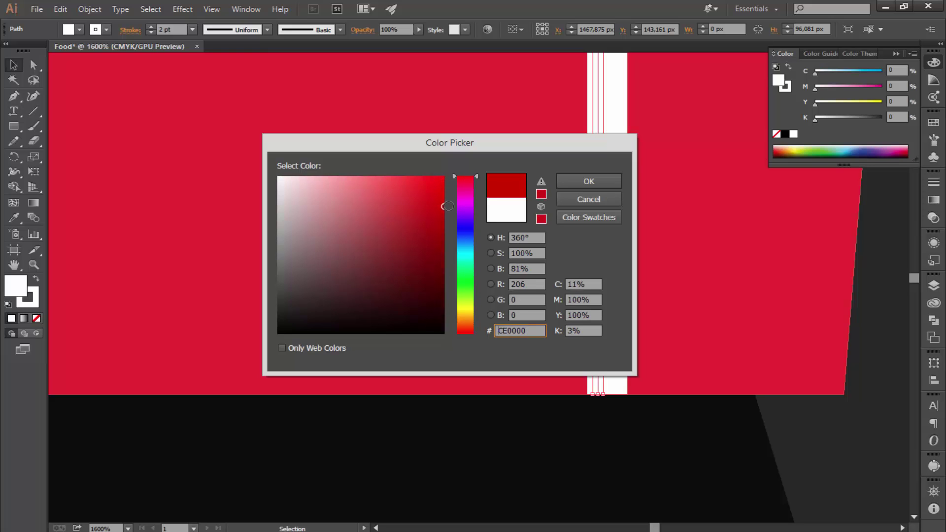
pyautogui.click(578, 182)
pyautogui.hotkey('shift', 'x')
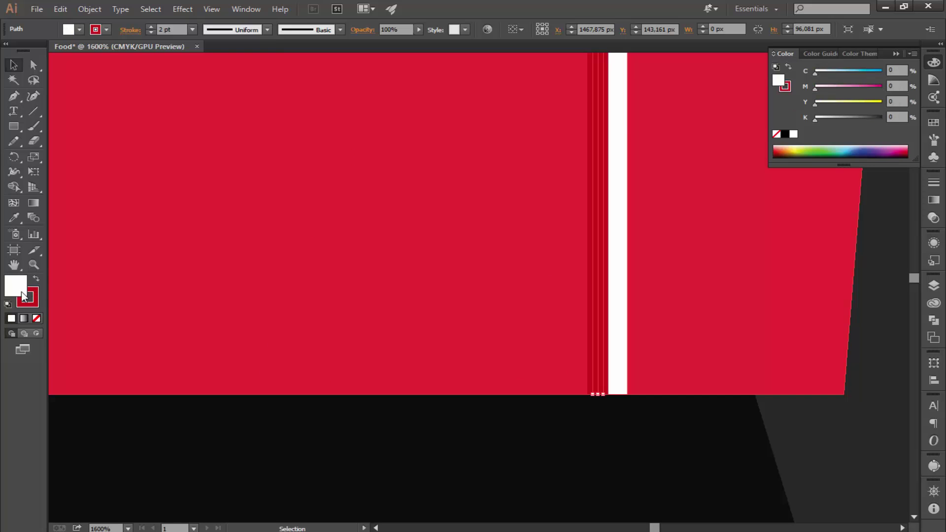
pyautogui.click(820, 434)
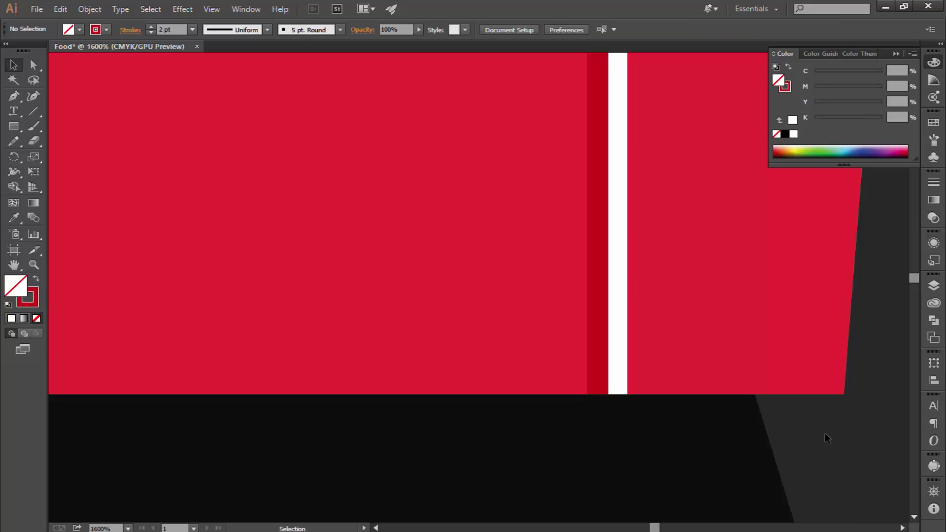
pyautogui.hotkey('ctrl', '-')
pyautogui.hotkey('ctrl', '-')
pyautogui.hotkey('ctrl', '-')
pyautogui.hotkey('ctrl', '-')
pyautogui.hotkey('ctrl', '-')
pyautogui.hotkey('ctrl', '-')
pyautogui.hotkey('ctrl', '+')
pyautogui.hotkey('ctrl', '+')
pyautogui.hotkey('ctrl', '+')
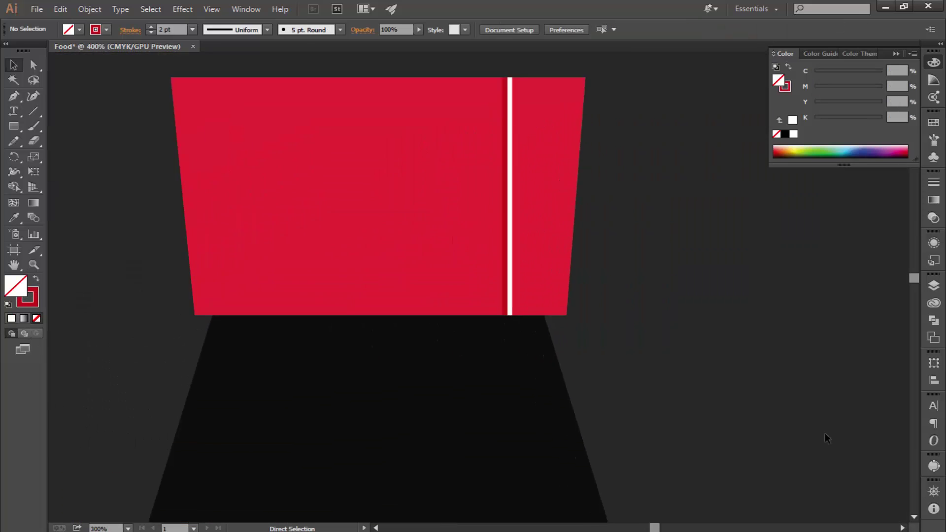
pyautogui.hotkey('ctrl', '+')
pyautogui.hotkey('ctrl', '+')
# Step: Give the other stripe line no fill and a light red #FC3030 stroke
pyautogui.click(575, 268)
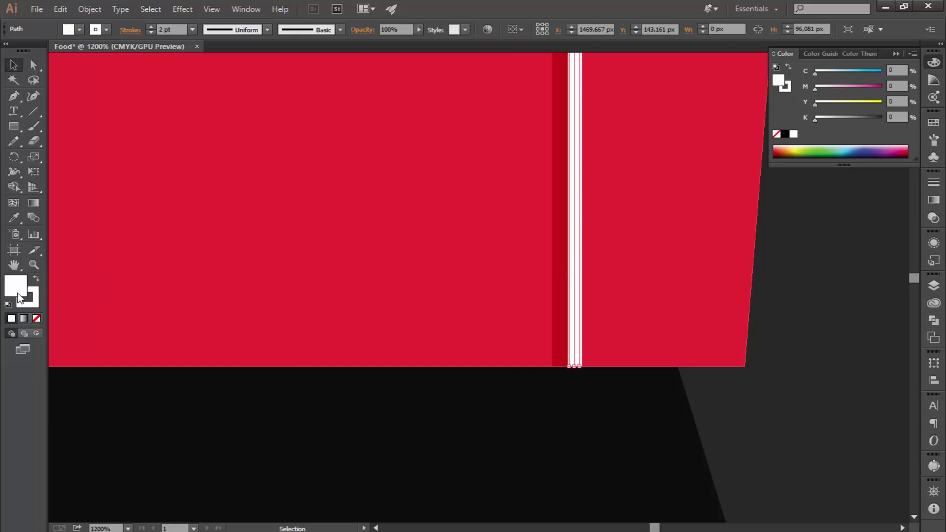
pyautogui.press('/')
pyautogui.doubleClick(27, 300)
pyautogui.click(465, 178)
pyautogui.click(414, 178)
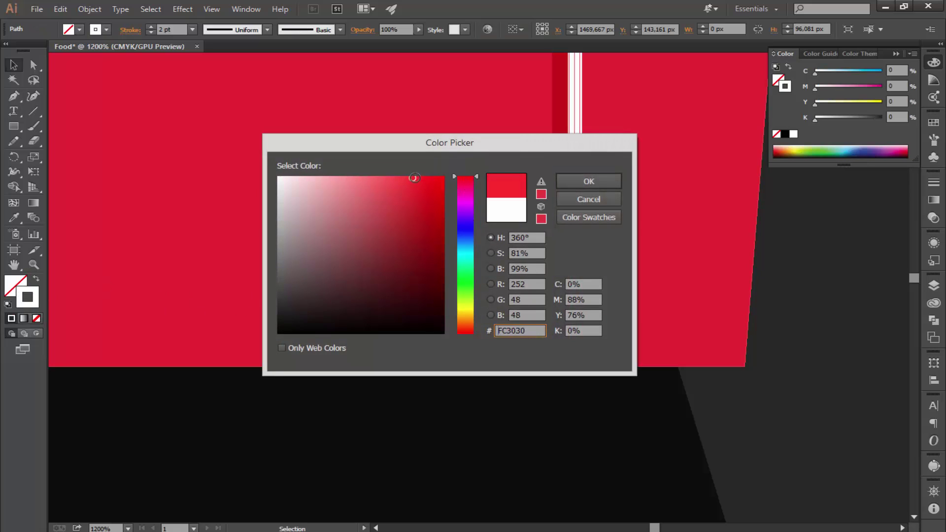
pyautogui.moveTo(414, 178); pyautogui.dragTo(398, 176)
pyautogui.click(576, 181)
pyautogui.click(776, 372)
pyautogui.hotkey('ctrl', '-')
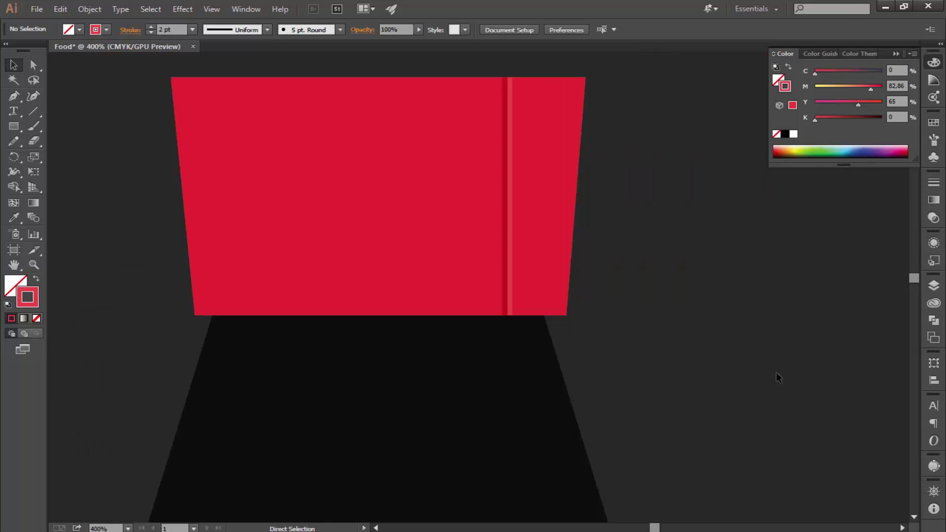
pyautogui.hotkey('ctrl', '-')
pyautogui.hotkey('ctrl', '+')
pyautogui.hotkey('ctrl', '+')
pyautogui.hotkey('ctrl', '+')
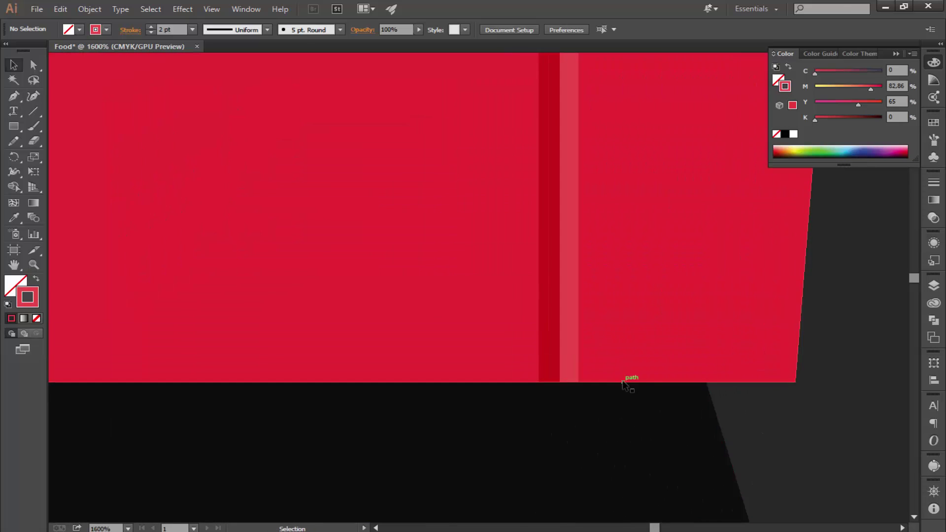
# Step: Group the dark red and light red stripe lines together
pyautogui.click(549, 324)
pyautogui.keyDown('shift'); pyautogui.click(549, 324); pyautogui.keyUp('shift')
pyautogui.rightClick(558, 328)
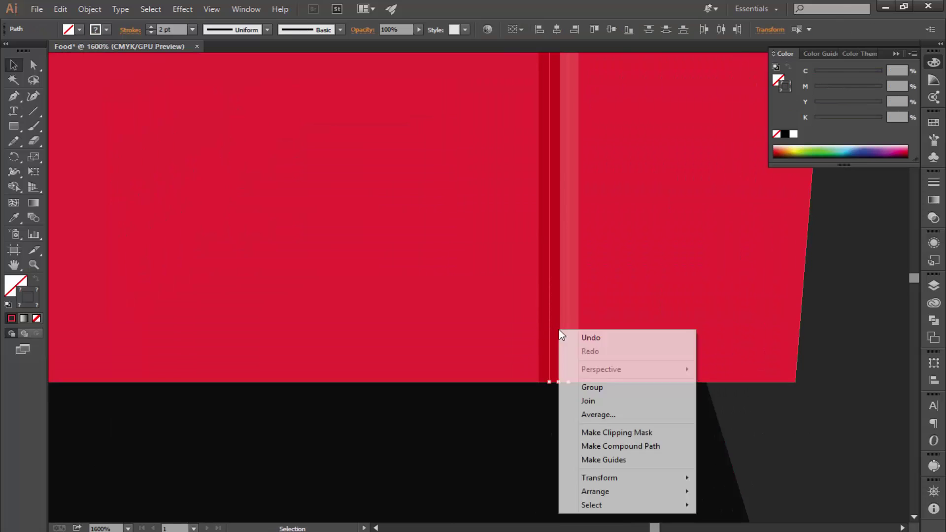
pyautogui.click(582, 386)
# Step: Alt-drag copies of the grouped red rib pair leftward across the bottle cap
pyautogui.click(562, 353)
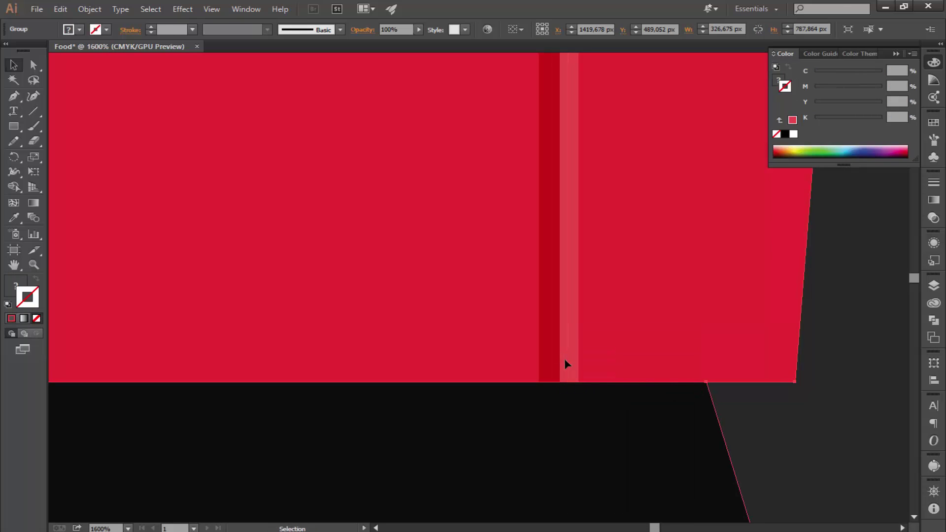
pyautogui.moveTo(568, 348); pyautogui.dragTo(353, 349)
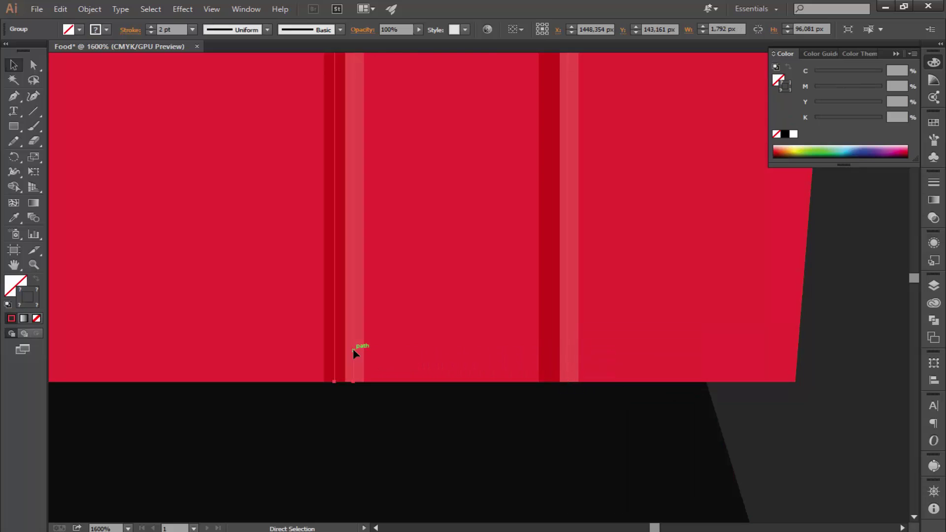
pyautogui.hotkey('ctrl', '-')
pyautogui.hotkey('ctrl', '-')
pyautogui.hotkey('ctrl', '-')
pyautogui.press('v')
pyautogui.moveTo(446, 295); pyautogui.dragTo(216, 283)
pyautogui.click(497, 267)
# Step: Select all five rib pairs and distribute them evenly by horizontal centre
pyautogui.keyDown('shift'); pyautogui.click(443, 265); pyautogui.keyUp('shift')
pyautogui.keyDown('shift'); pyautogui.click(370, 263); pyautogui.keyUp('shift')
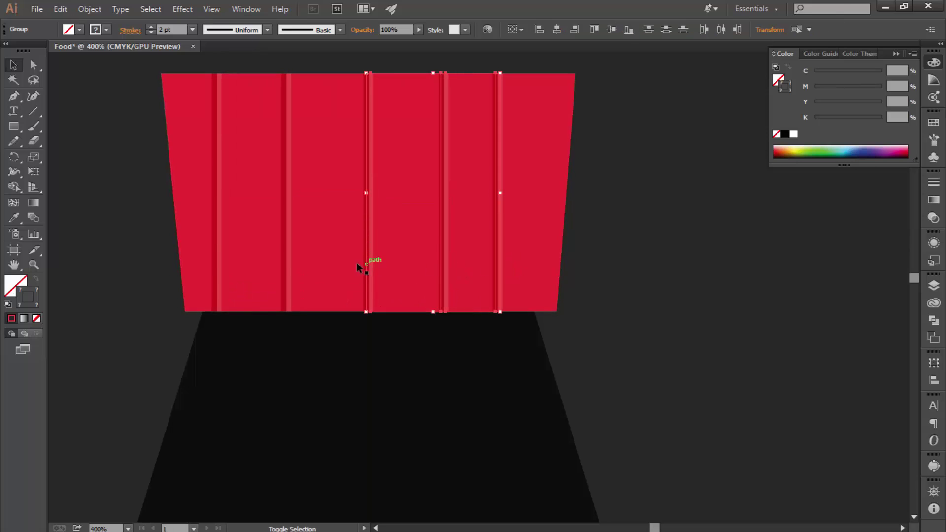
pyautogui.keyDown('shift'); pyautogui.click(285, 261); pyautogui.keyUp('shift')
pyautogui.keyDown('shift'); pyautogui.click(217, 262); pyautogui.keyUp('shift')
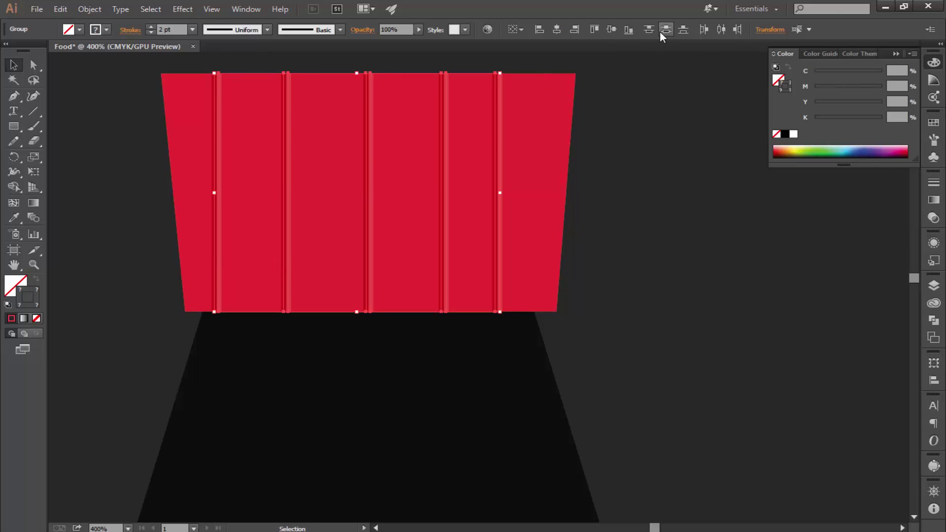
pyautogui.click(720, 29)
# Step: Nudge the ribs two steps right to centre them on the cap, then deselect
pyautogui.press('Right')
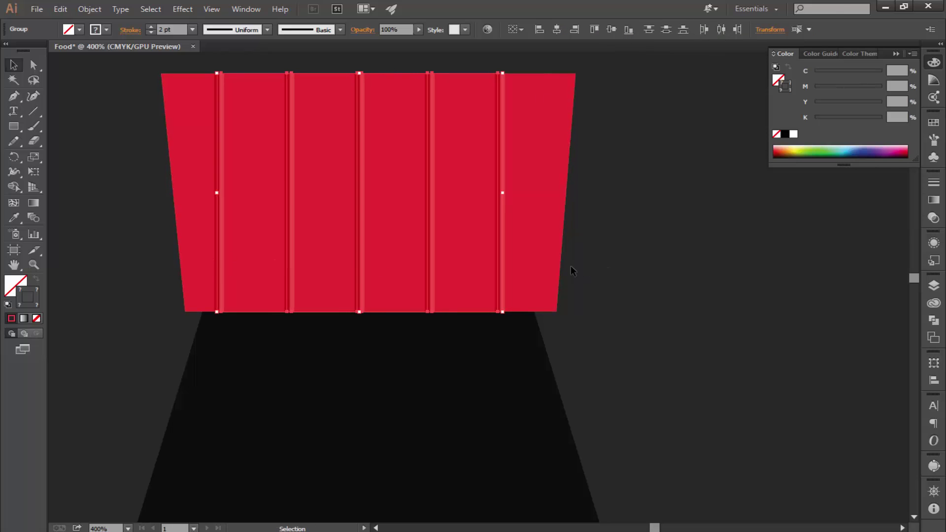
pyautogui.press('Right')
pyautogui.press('Right')
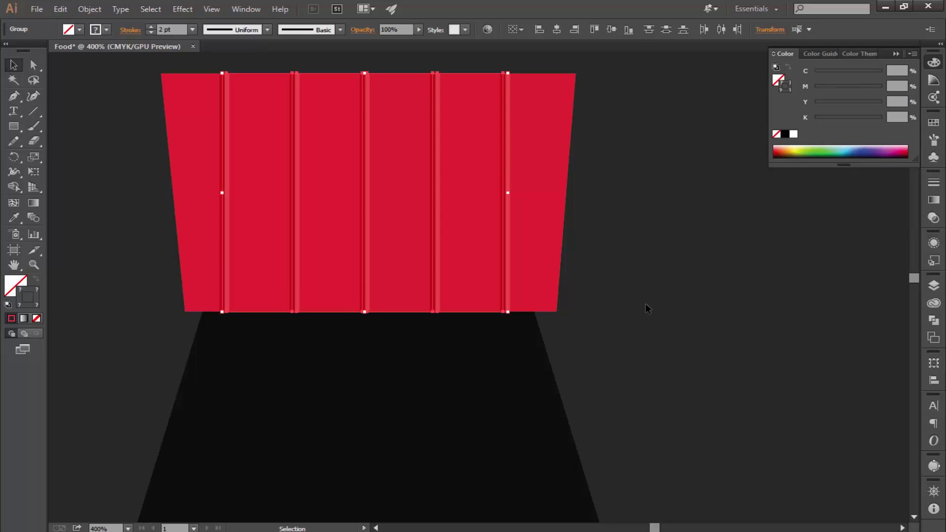
pyautogui.hotkey('ctrl', 'shift', 'a')
pyautogui.hotkey('ctrl', '-')
pyautogui.hotkey('ctrl', '-')
pyautogui.hotkey('ctrl', '-')
pyautogui.hotkey('ctrl', '-')
pyautogui.hotkey('ctrl', '+')
pyautogui.hotkey('ctrl', '-')
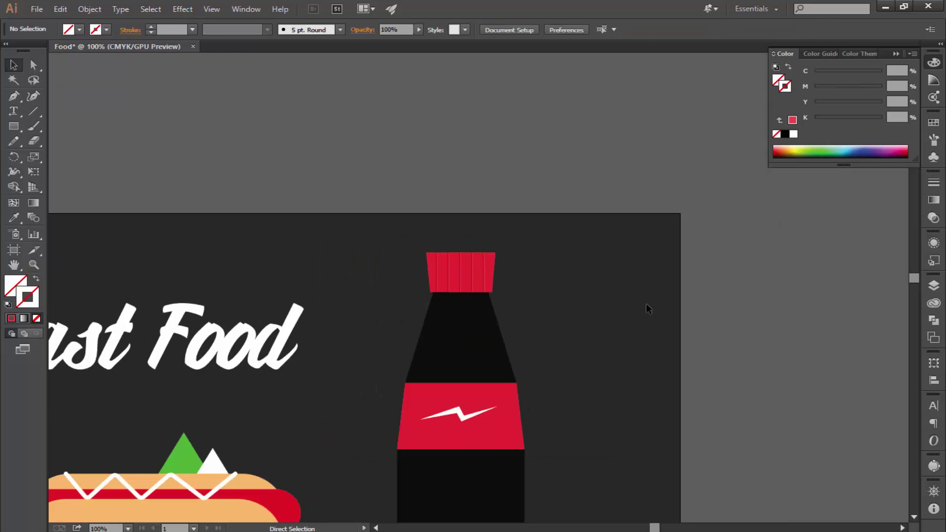
# Step: Pan and zoom to frame the full poster with title, hot dog and bottle
pyautogui.moveTo(553, 339); pyautogui.dragTo(692, 215)
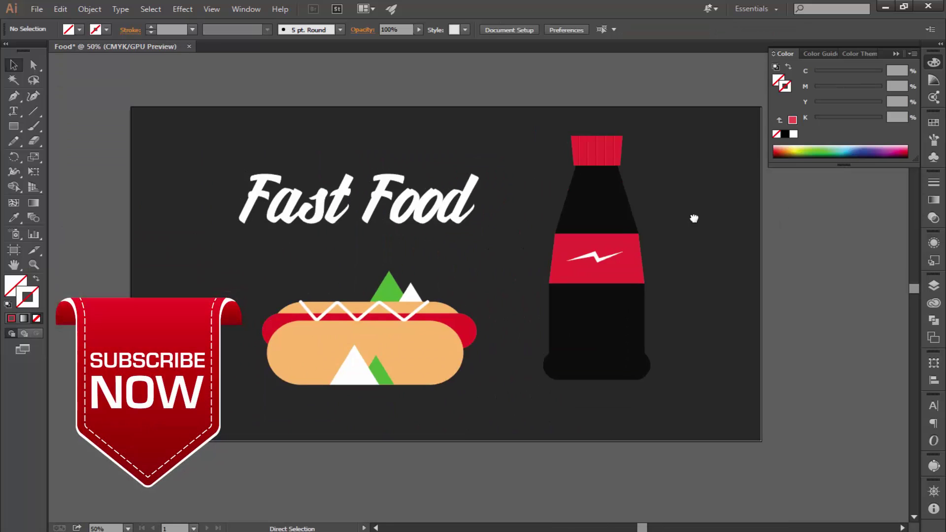
pyautogui.hotkey('ctrl', '+')
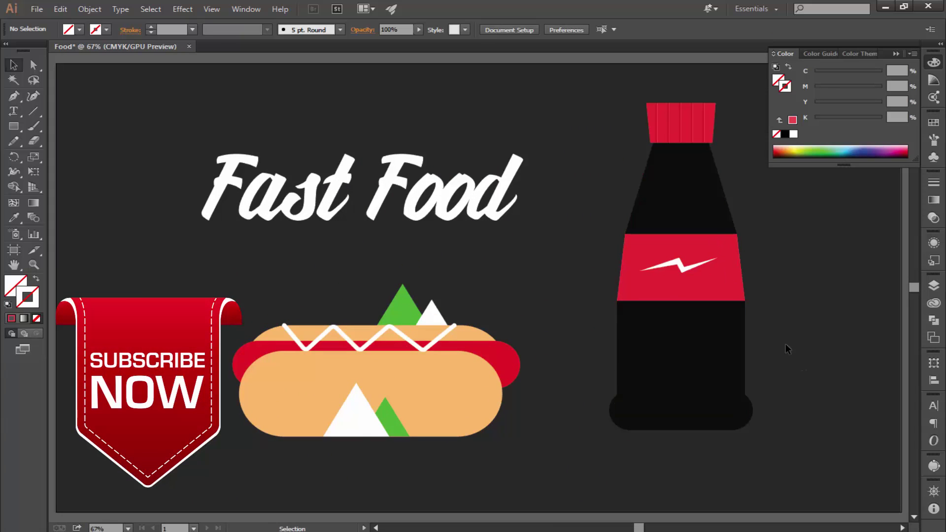